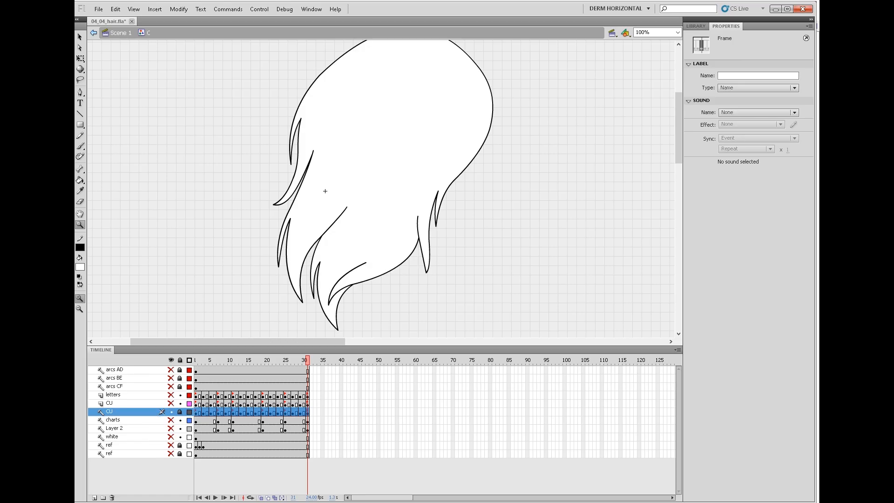
- Add a new layer above the CU hair drawing layer and set the Pencil to a red stroke
{"action": "left_click", "coordinate": [196, 410]}
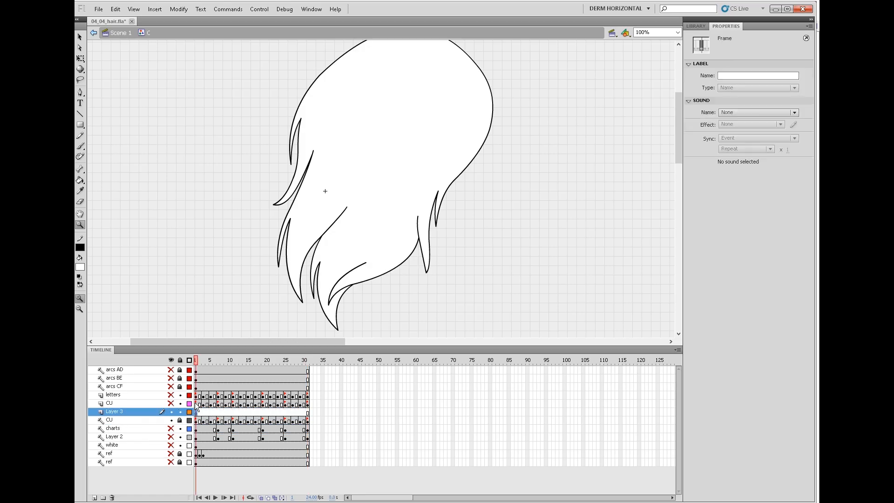
{"action": "left_click", "coordinate": [350, 257]}
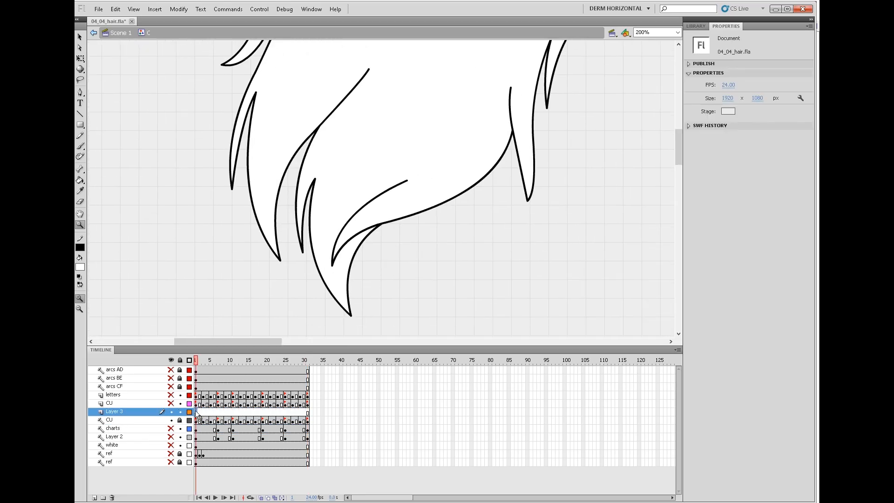
{"action": "left_click", "coordinate": [82, 135]}
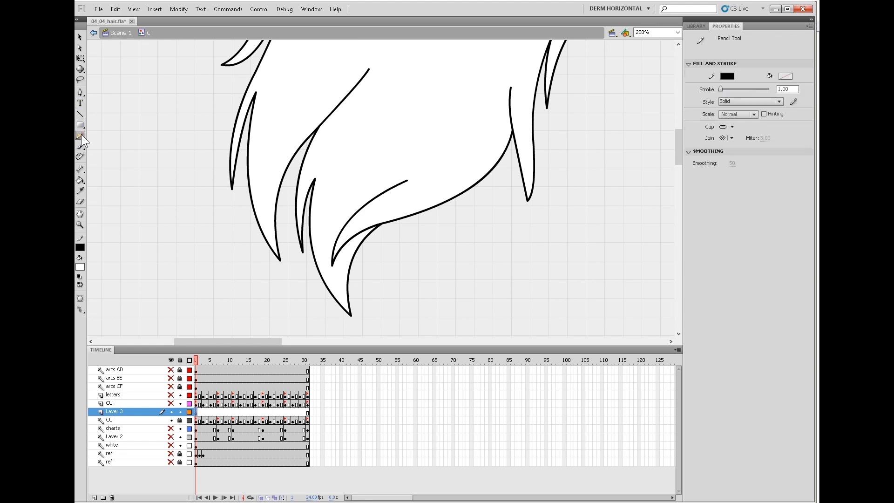
{"action": "left_click", "coordinate": [727, 76]}
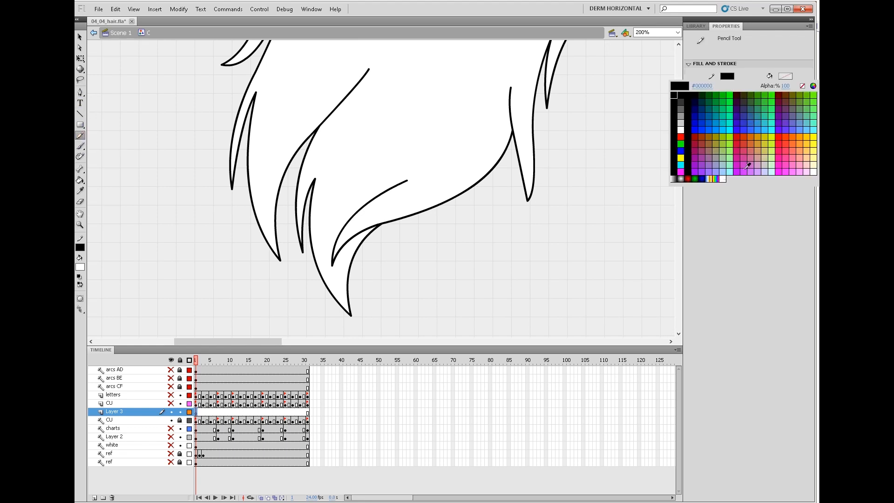
{"action": "left_click", "coordinate": [681, 136]}
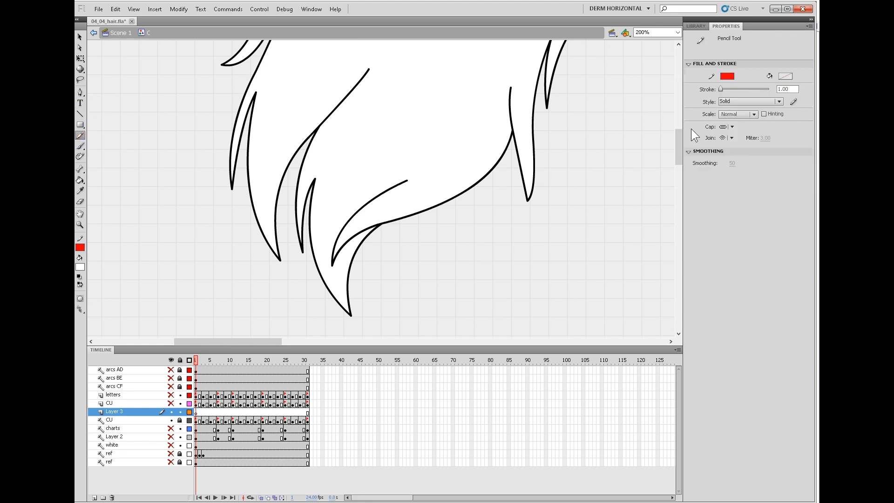
- Mark the lowest hair tip with a red dot and its frame number on frames 1, 7 and 11
{"action": "left_click", "coordinate": [350, 315]}
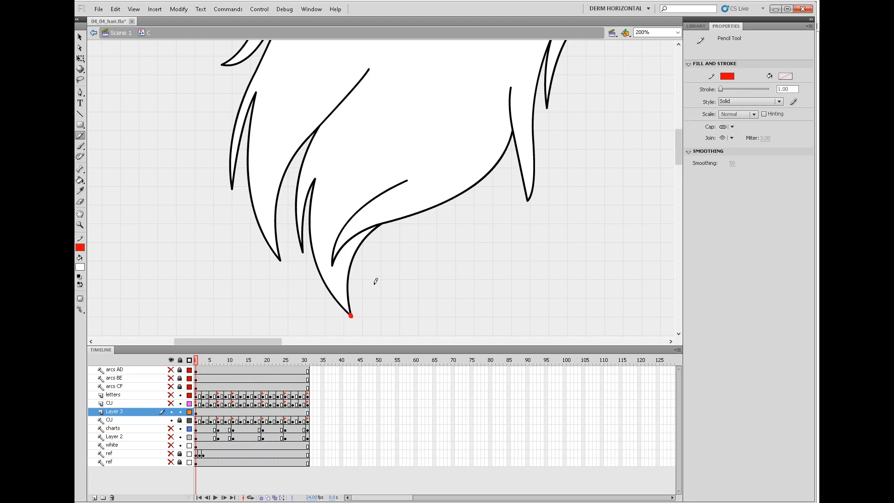
{"action": "left_click", "coordinate": [220, 414]}
{"action": "left_click", "coordinate": [383, 276]}
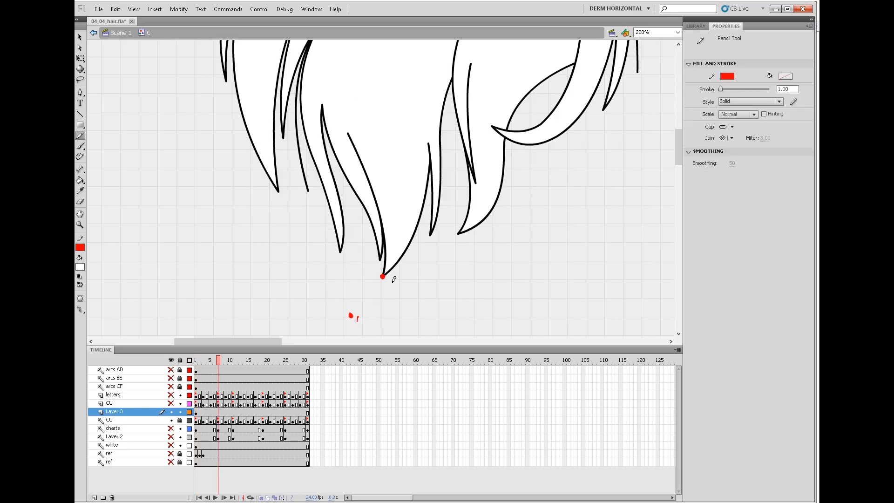
{"action": "left_click", "coordinate": [233, 414]}
{"action": "left_click", "coordinate": [437, 231]}
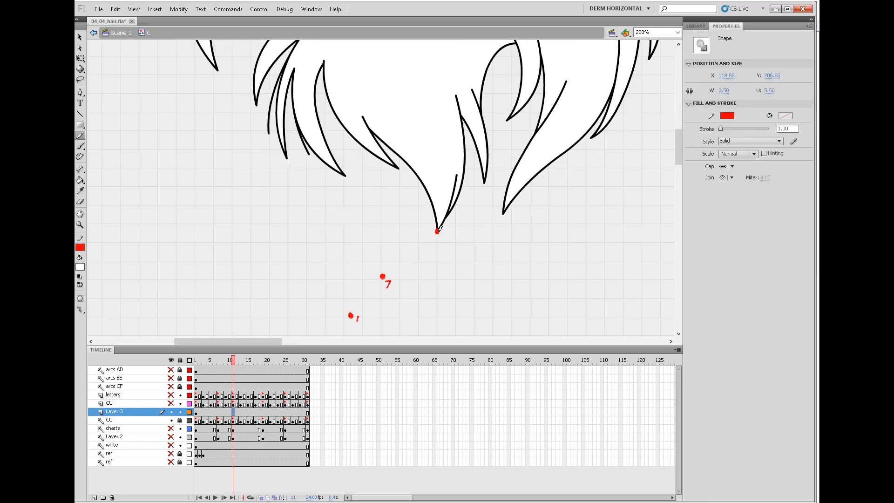
{"action": "left_click_drag", "start_coordinate": [437, 241], "coordinate": [436, 248]}
{"action": "left_click_drag", "start_coordinate": [441, 239], "coordinate": [441, 247]}
- Mark the same strand's tip with a red dot and its frame number on frames 19 and 25
{"action": "left_click", "coordinate": [263, 413]}
{"action": "left_click_drag", "start_coordinate": [530, 189], "coordinate": [506, 258]}
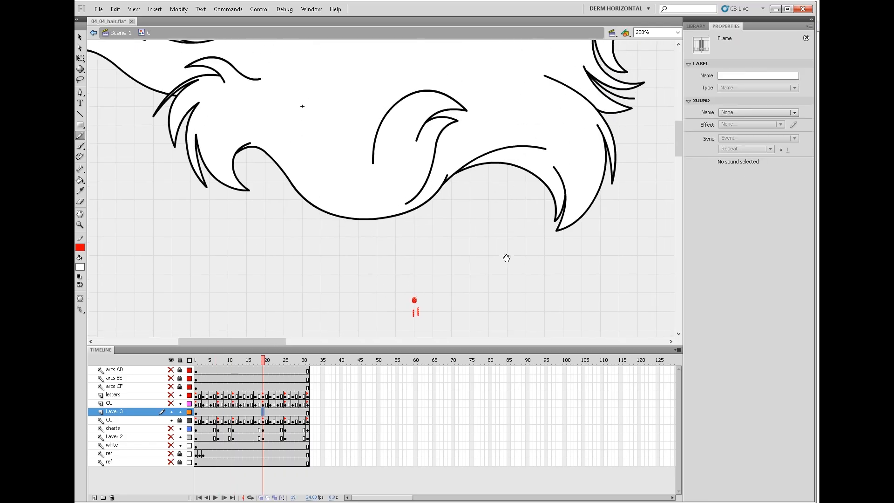
{"action": "left_click", "coordinate": [467, 111]}
{"action": "left_click_drag", "start_coordinate": [477, 114], "coordinate": [476, 122]}
{"action": "left_click_drag", "start_coordinate": [483, 114], "coordinate": [483, 121]}
{"action": "left_click", "coordinate": [286, 413]}
{"action": "left_click_drag", "start_coordinate": [454, 245], "coordinate": [494, 231]}
{"action": "left_click", "coordinate": [388, 140]}
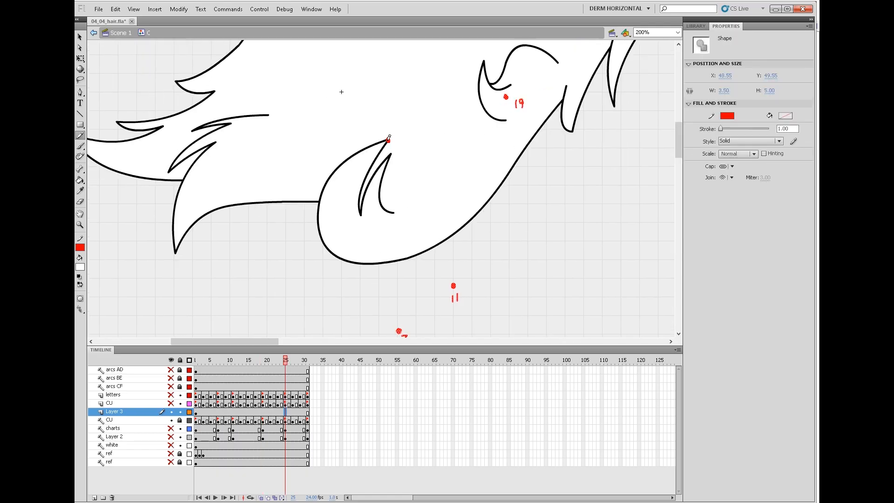
{"action": "left_click_drag", "start_coordinate": [393, 118], "coordinate": [399, 128]}
- Mark the tip's in-between positions from key 1 to key 19 with small red dots on Layer 3
{"action": "left_click", "coordinate": [308, 413]}
{"action": "mouse_move", "coordinate": [407, 327]}
{"action": "left_mouse_down"}
{"action": "mouse_move", "coordinate": [421, 229]}
{"action": "mouse_move", "coordinate": [418, 248]}
{"action": "mouse_move", "coordinate": [401, 261]}
{"action": "left_mouse_up"}
{"action": "key", "text": "z"}
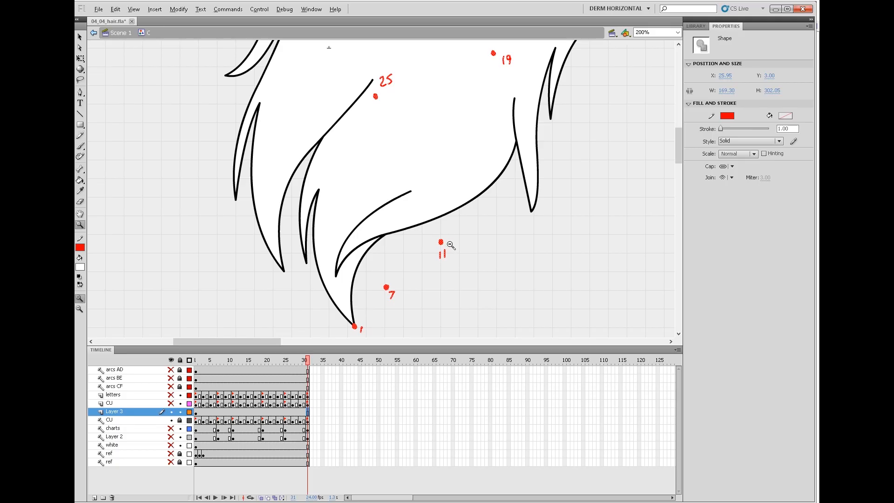
{"action": "left_click", "coordinate": [450, 245], "text": "alt"}
{"action": "left_click_drag", "start_coordinate": [514, 181], "coordinate": [515, 242]}
{"action": "key", "text": "Escape"}
{"action": "left_click", "coordinate": [81, 135]}
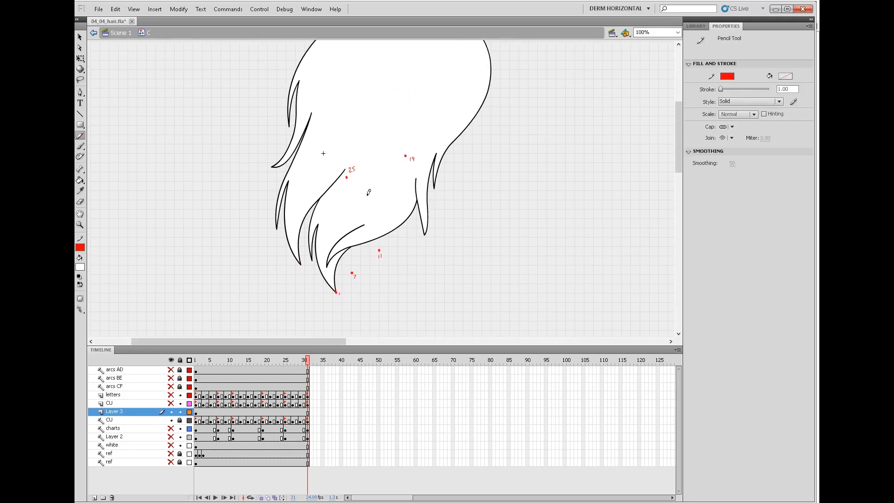
{"action": "left_click", "coordinate": [197, 413]}
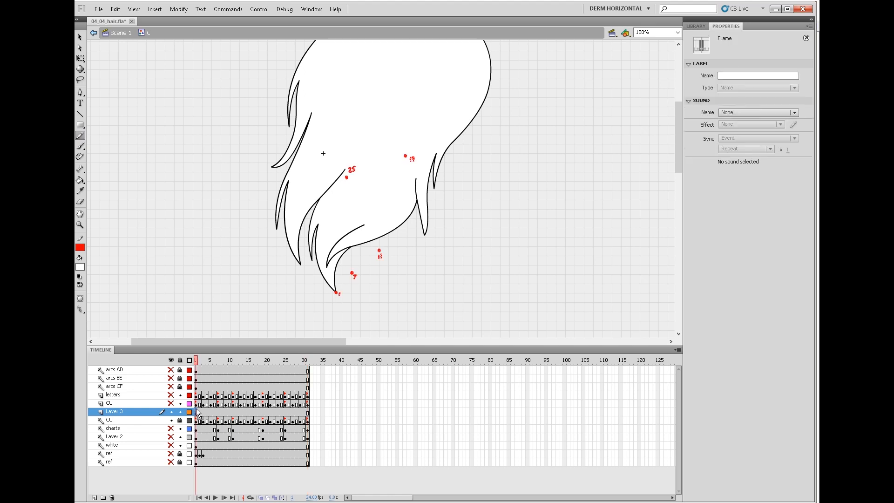
{"action": "key", "text": "period"}
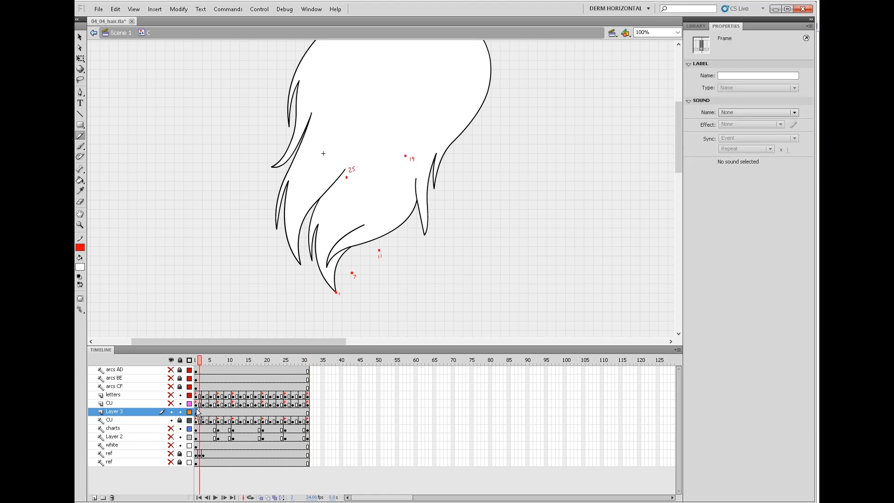
{"action": "left_click", "coordinate": [197, 421]}
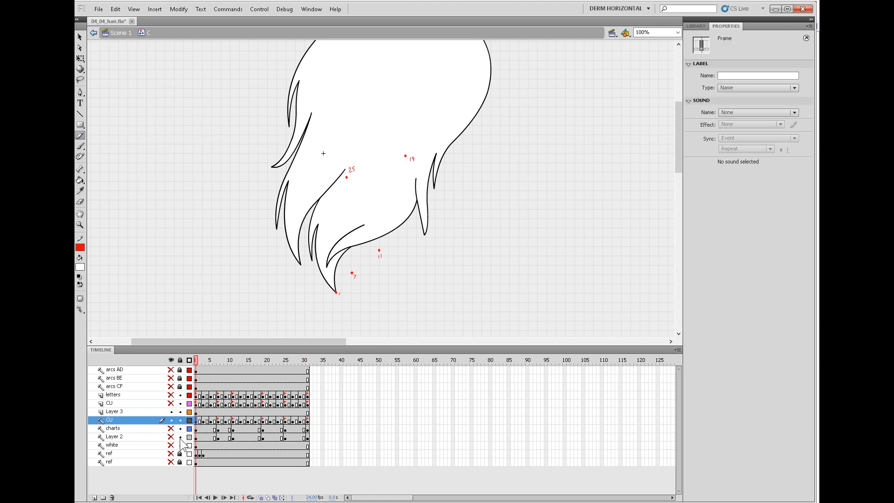
{"action": "key", "text": "period"}
{"action": "left_click", "coordinate": [338, 286]}
{"action": "key", "text": "period"}
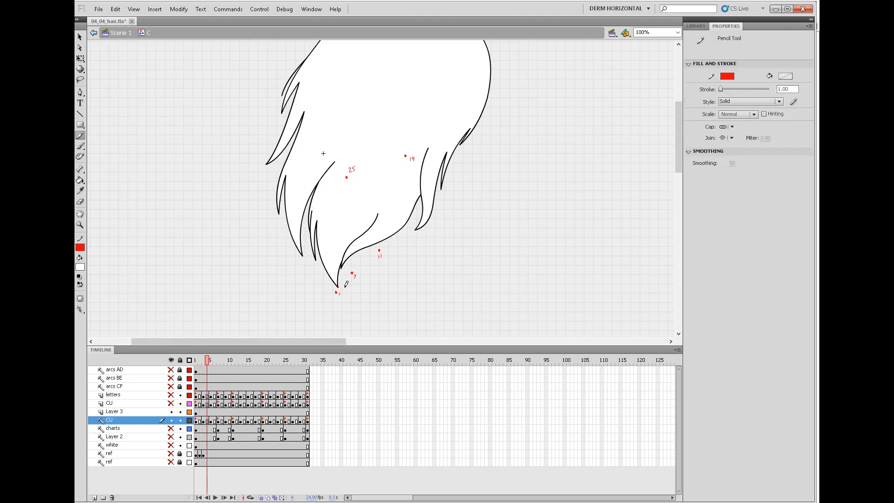
{"action": "key", "text": "period"}
{"action": "key", "text": "period"}
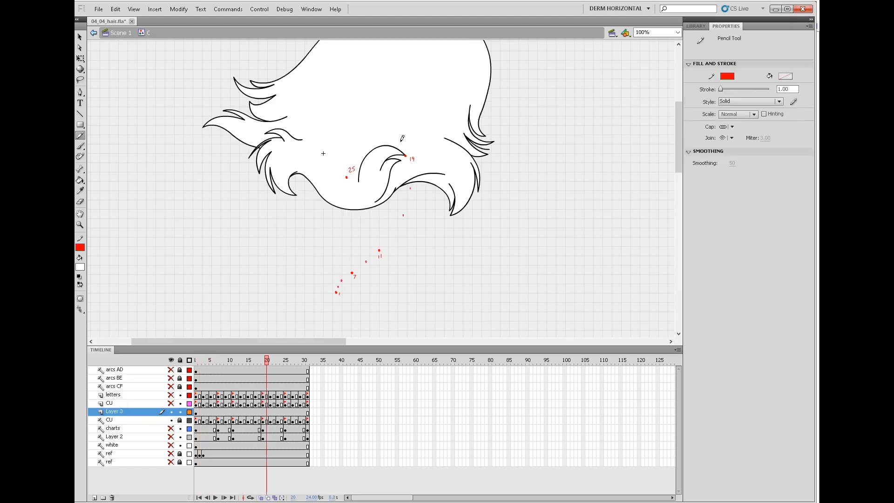
- Add small red dots at the tip's in-between positions from key 19 to key 25
{"action": "key", "text": "period"}
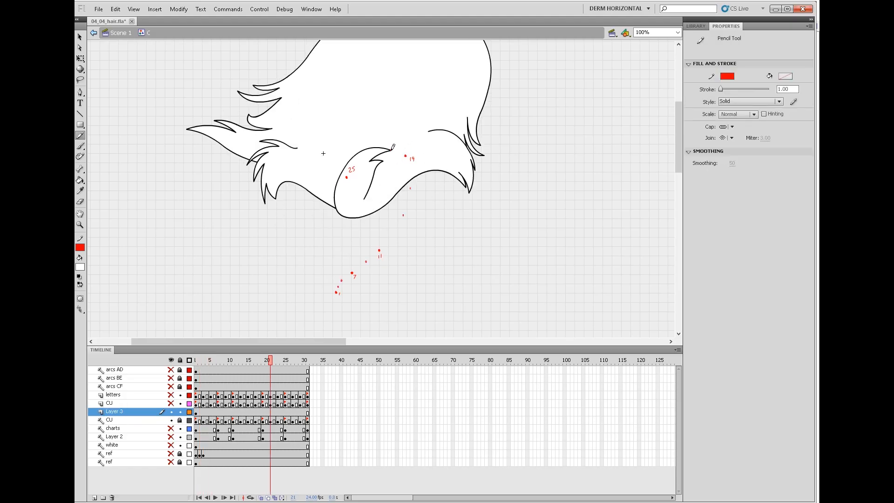
{"action": "key", "text": "period"}
{"action": "key", "text": "period"}
{"action": "key", "text": "period"}
{"action": "key", "text": "period"}
{"action": "key", "text": "period"}
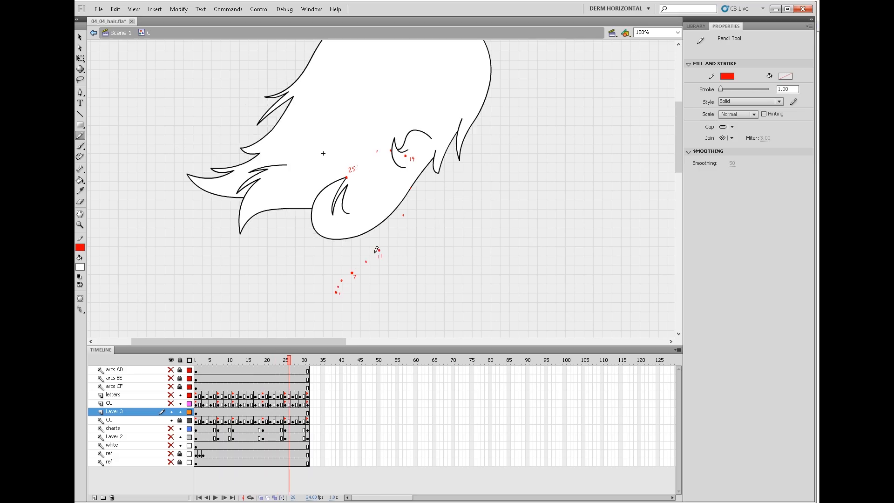
- Draw a curved red motion path through the dots from mark 1 over mark 19 to mark 25
{"action": "left_click_drag", "start_coordinate": [336, 292], "coordinate": [404, 215]}
{"action": "left_click_drag", "start_coordinate": [406, 155], "coordinate": [406, 201]}
{"action": "left_click_drag", "start_coordinate": [384, 146], "coordinate": [347, 177]}
- Mark the tip on frames 27 and 29, join both dots with a red curve and extend it toward mark 1
{"action": "key", "text": "."}
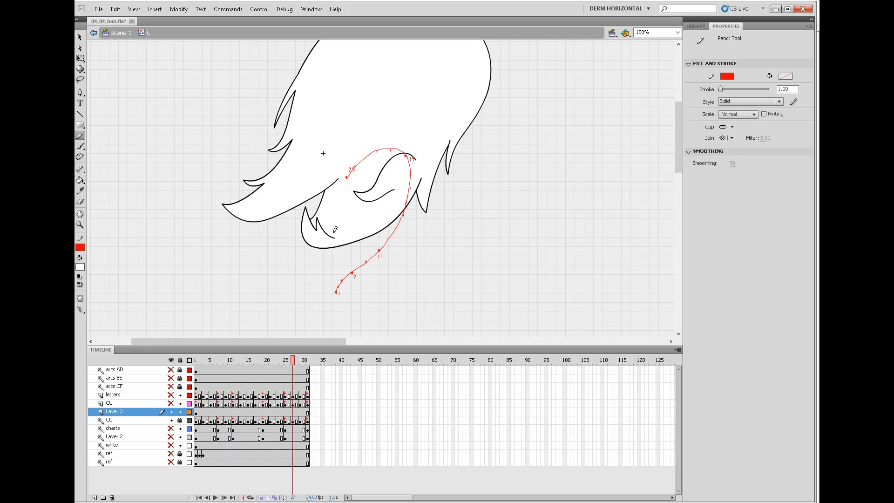
{"action": "left_click", "coordinate": [306, 208]}
{"action": "key", "text": "."}
{"action": "key", "text": "."}
{"action": "key", "text": "."}
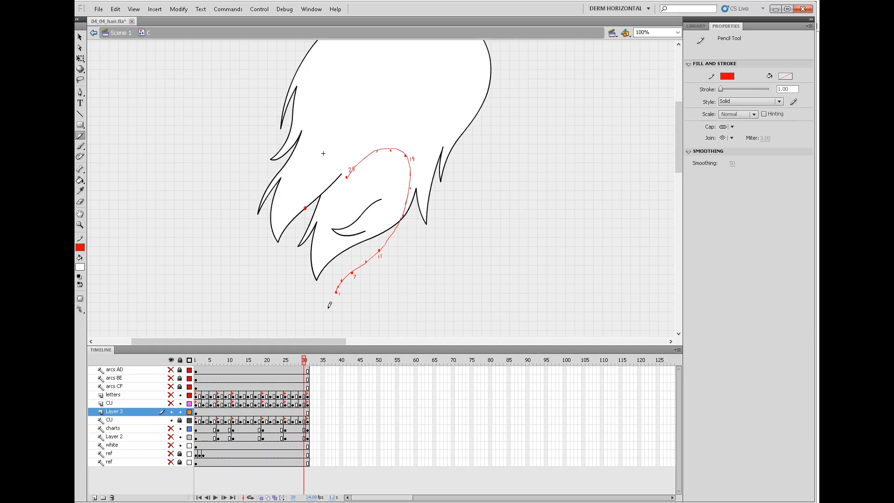
{"action": "left_click_drag", "start_coordinate": [316, 279], "coordinate": [303, 217]}
{"action": "left_click_drag", "start_coordinate": [316, 280], "coordinate": [328, 294]}
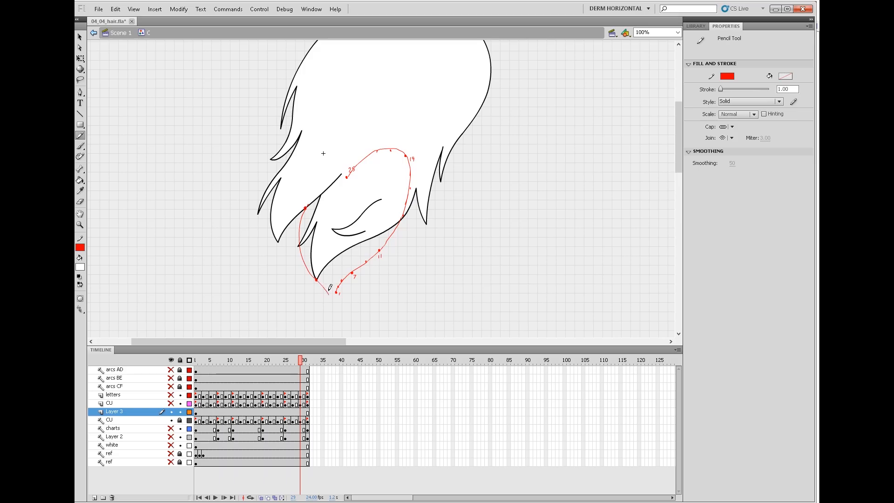
- Connect the frame 27 dot to mark 25 with a red curve along the motion path
{"action": "key", "text": "."}
{"action": "key", "text": "."}
{"action": "key", "text": "."}
{"action": "key", "text": "."}
{"action": "left_click_drag", "start_coordinate": [305, 208], "coordinate": [346, 177]}
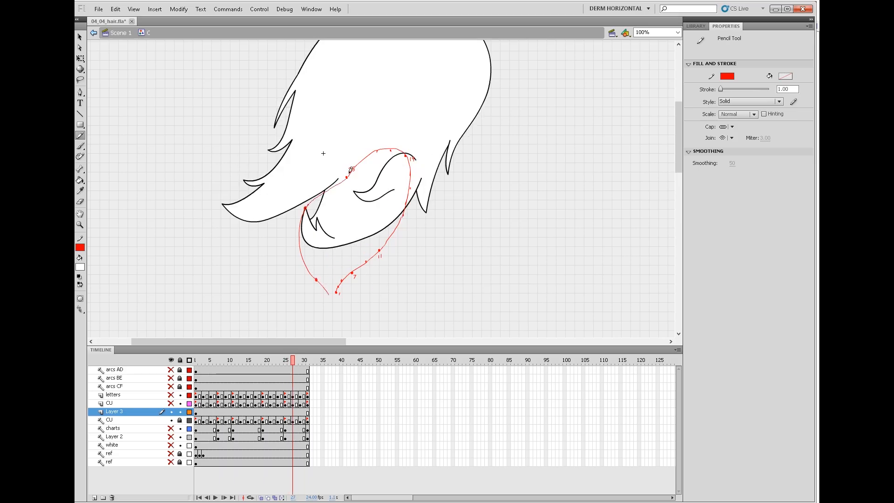
- Try alternative red arcs between the frame 29 dot and mark 25, and undo them
{"action": "key", "text": "."}
{"action": "key", "text": "."}
{"action": "left_click_drag", "start_coordinate": [304, 234], "coordinate": [326, 202]}
{"action": "left_click_drag", "start_coordinate": [328, 201], "coordinate": [329, 236]}
{"action": "mouse_move", "coordinate": [314, 277]}
{"action": "left_mouse_down"}
{"action": "mouse_move", "coordinate": [310, 235]}
{"action": "mouse_move", "coordinate": [346, 175]}
{"action": "left_mouse_up"}
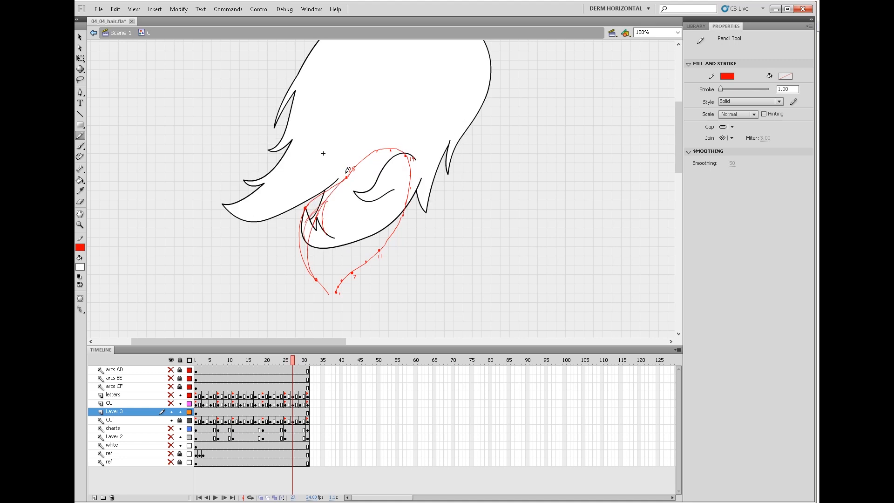
{"action": "key", "text": "ctrl+z"}
{"action": "key", "text": "ctrl+z"}
{"action": "key", "text": "ctrl+z"}
- Sketch flowing, looping red pencil curves in the empty area beside the hair and undo them
{"action": "key", "text": "z"}
{"action": "left_click", "coordinate": [491, 213], "text": "alt"}
{"action": "left_click_drag", "start_coordinate": [449, 208], "coordinate": [448, 232]}
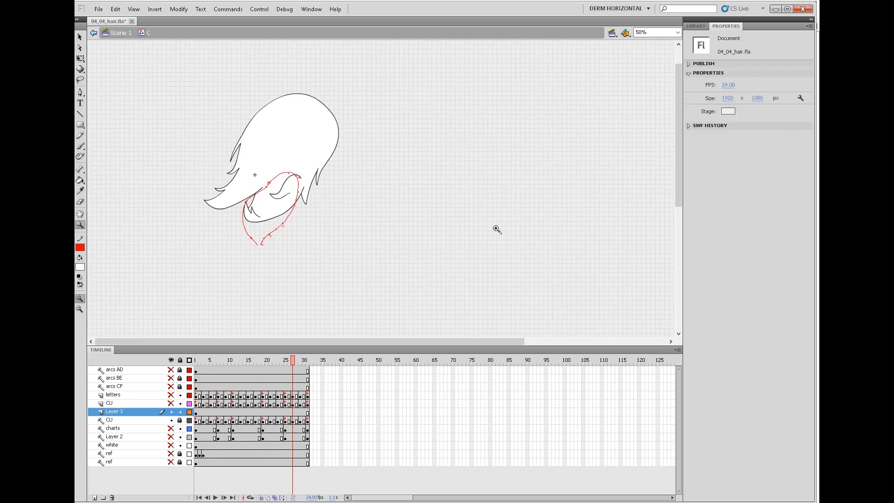
{"action": "left_click", "coordinate": [281, 200]}
{"action": "left_click_drag", "start_coordinate": [401, 215], "coordinate": [428, 218]}
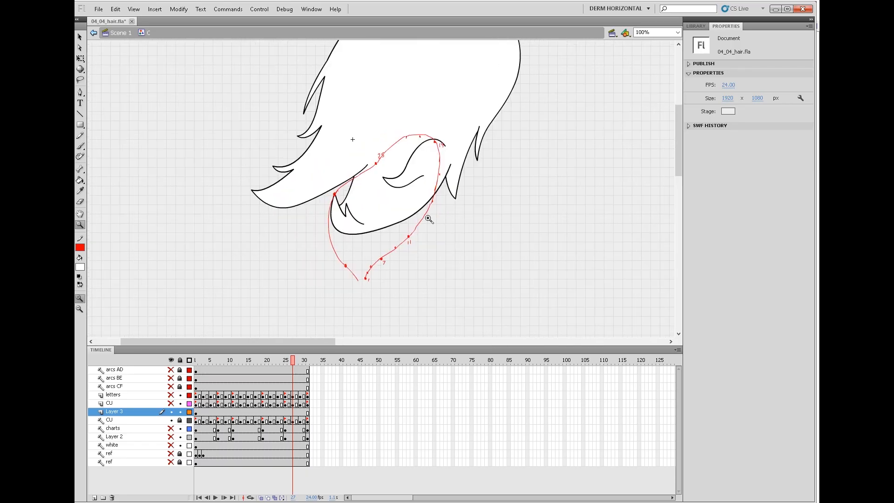
{"action": "left_click", "coordinate": [82, 134]}
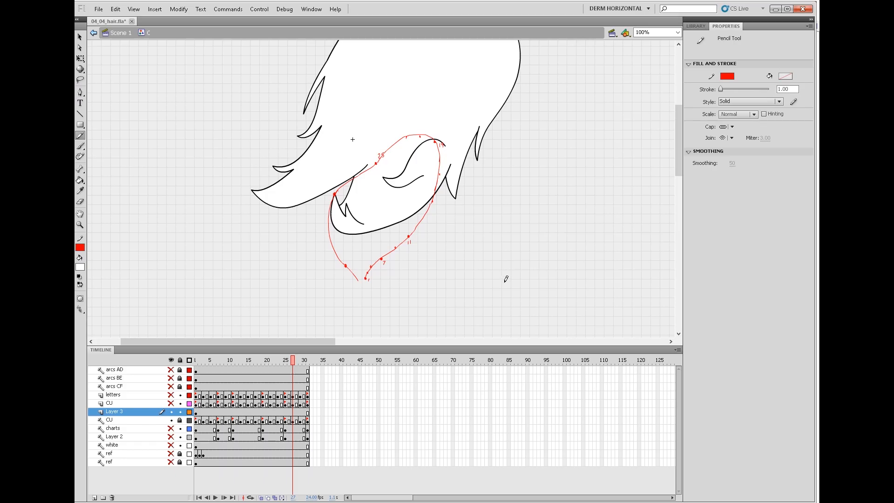
{"action": "mouse_move", "coordinate": [489, 285]}
{"action": "left_mouse_down"}
{"action": "mouse_move", "coordinate": [564, 248]}
{"action": "mouse_move", "coordinate": [600, 202]}
{"action": "mouse_move", "coordinate": [546, 232]}
{"action": "mouse_move", "coordinate": [480, 237]}
{"action": "mouse_move", "coordinate": [618, 240]}
{"action": "mouse_move", "coordinate": [577, 231]}
{"action": "mouse_move", "coordinate": [514, 264]}
{"action": "left_mouse_up"}
{"action": "mouse_move", "coordinate": [587, 161]}
{"action": "left_mouse_down"}
{"action": "mouse_move", "coordinate": [528, 232]}
{"action": "mouse_move", "coordinate": [516, 201]}
{"action": "mouse_move", "coordinate": [596, 170]}
{"action": "mouse_move", "coordinate": [576, 197]}
{"action": "left_mouse_up"}
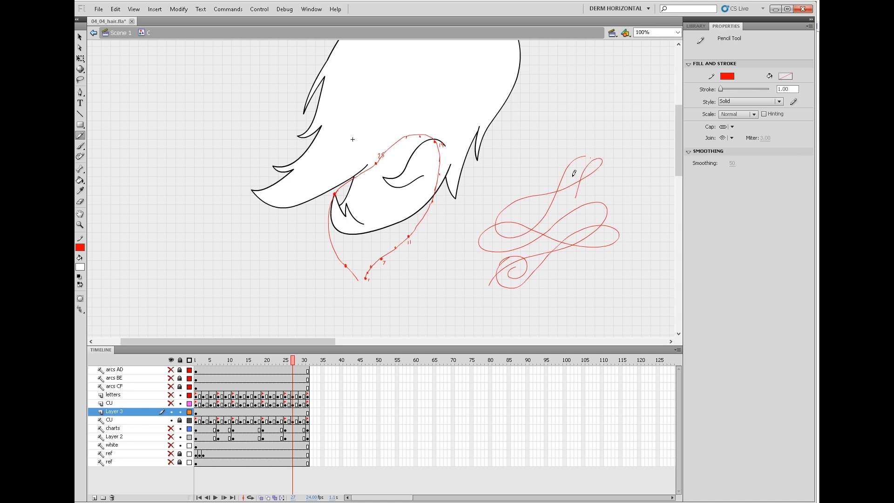
{"action": "key", "text": "ctrl+z"}
{"action": "key", "text": "ctrl+z"}
{"action": "key", "text": "ctrl+z"}
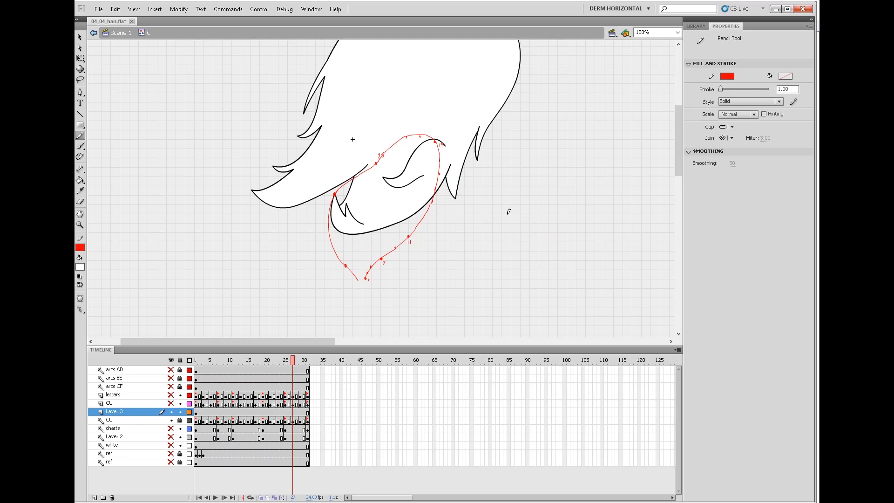
{"action": "mouse_move", "coordinate": [498, 263]}
{"action": "left_mouse_down"}
{"action": "mouse_move", "coordinate": [510, 242]}
{"action": "mouse_move", "coordinate": [578, 246]}
{"action": "mouse_move", "coordinate": [589, 283]}
{"action": "mouse_move", "coordinate": [552, 236]}
{"action": "mouse_move", "coordinate": [585, 225]}
{"action": "mouse_move", "coordinate": [586, 246]}
{"action": "mouse_move", "coordinate": [571, 264]}
{"action": "mouse_move", "coordinate": [616, 251]}
{"action": "mouse_move", "coordinate": [605, 268]}
{"action": "mouse_move", "coordinate": [549, 264]}
{"action": "mouse_move", "coordinate": [543, 226]}
{"action": "left_mouse_up"}
{"action": "key", "text": "ctrl+z"}
{"action": "key", "text": "ctrl+z"}
- On frame 29, hide Layer 3 and show the coloured CU, letters, arcs CF, arcs BE and arcs AD layers
{"action": "key", "text": "period"}
{"action": "key", "text": "period"}
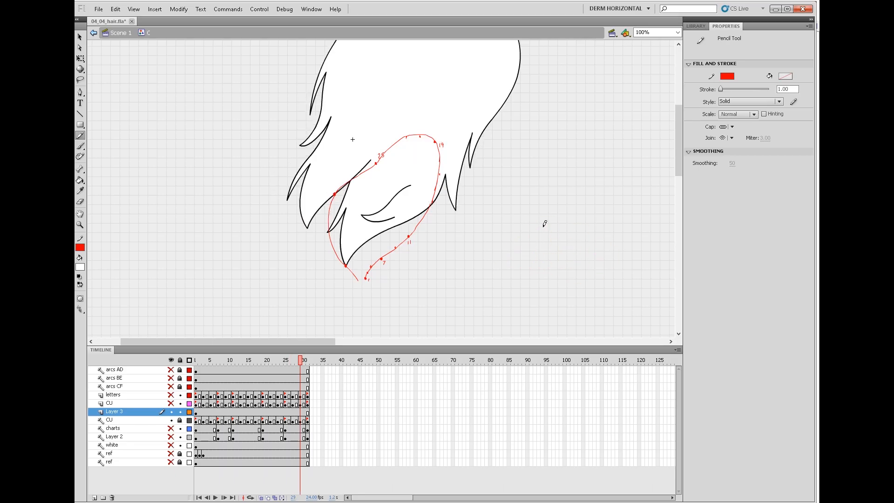
{"action": "left_click", "coordinate": [171, 404]}
{"action": "left_click", "coordinate": [171, 394]}
{"action": "left_click", "coordinate": [171, 387]}
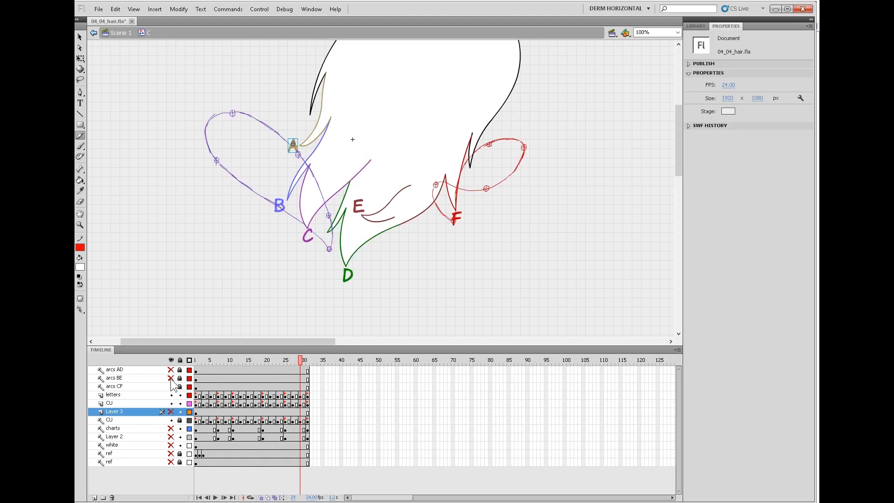
{"action": "left_click", "coordinate": [170, 378]}
{"action": "left_click", "coordinate": [171, 369]}
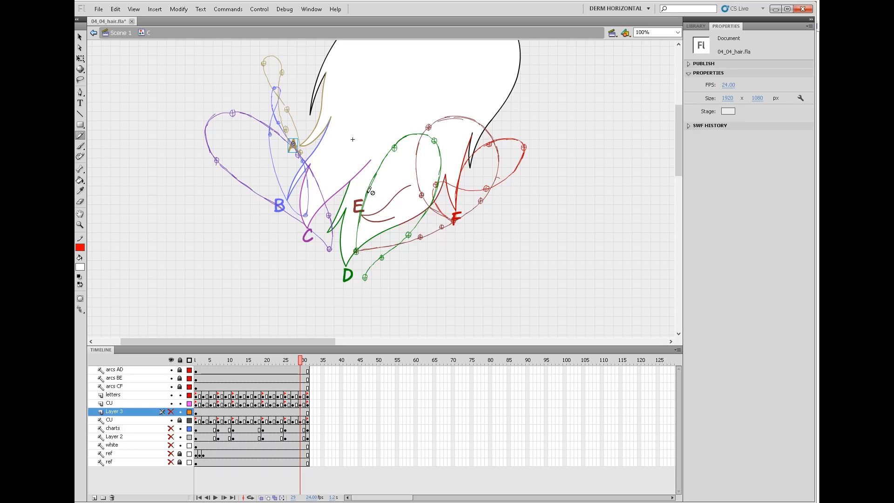
{"action": "key", "text": "z"}
{"action": "left_click", "coordinate": [478, 223], "text": "alt"}
{"action": "scroll", "coordinate": [524, 240], "scroll_direction": "up", "scroll_amount": 3}
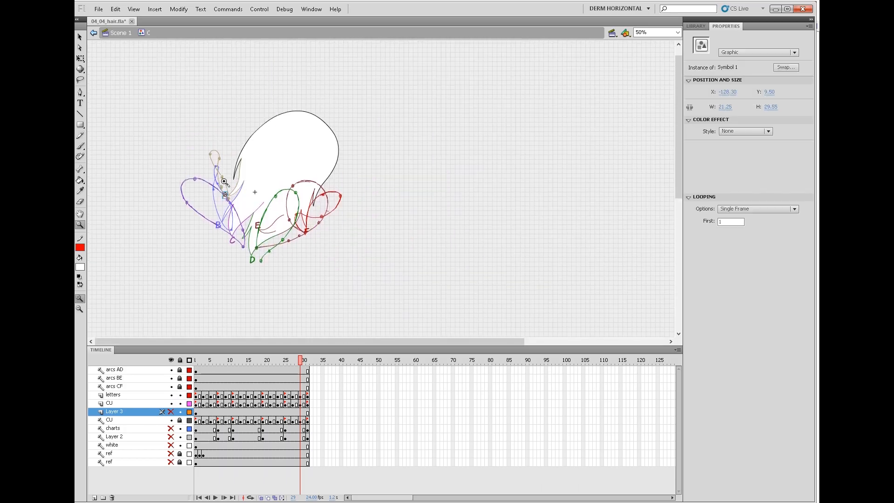
{"action": "left_click", "coordinate": [226, 183]}
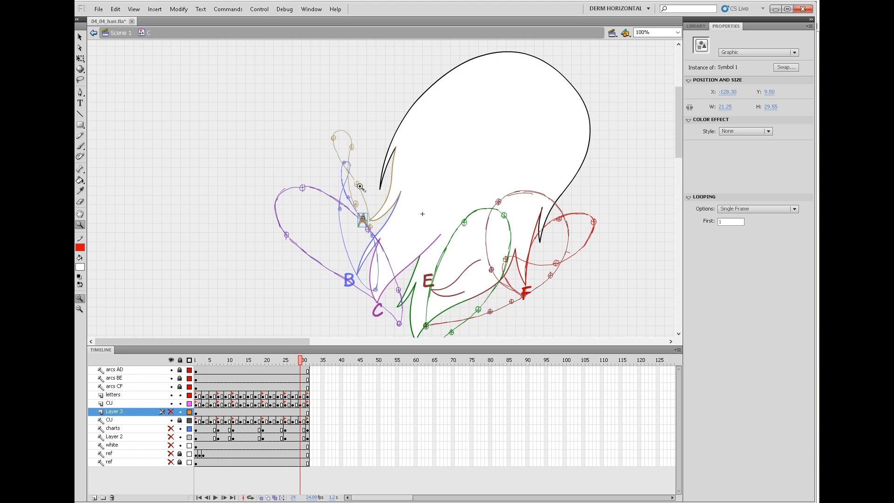
{"action": "left_click_drag", "start_coordinate": [591, 298], "coordinate": [562, 259]}
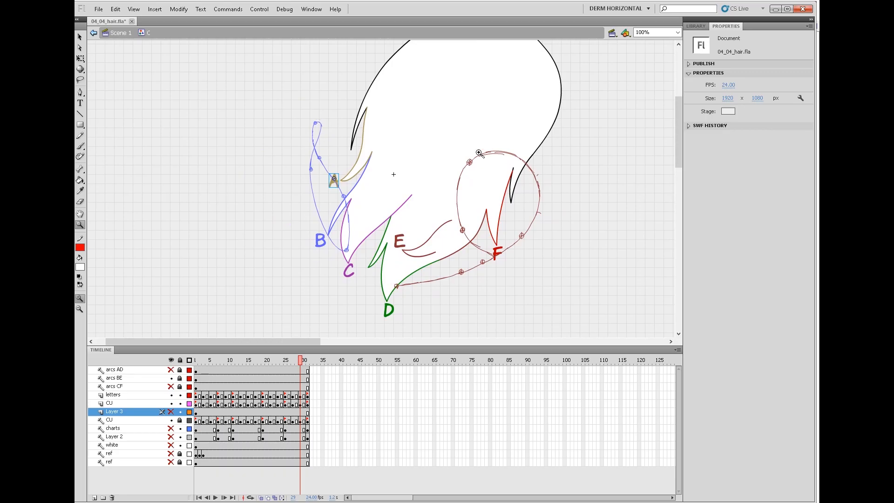
- Show the arcs CF and arcs AD layers, then hide every layer except the black CU layer
{"action": "left_click", "coordinate": [170, 386]}
{"action": "left_click", "coordinate": [170, 370]}
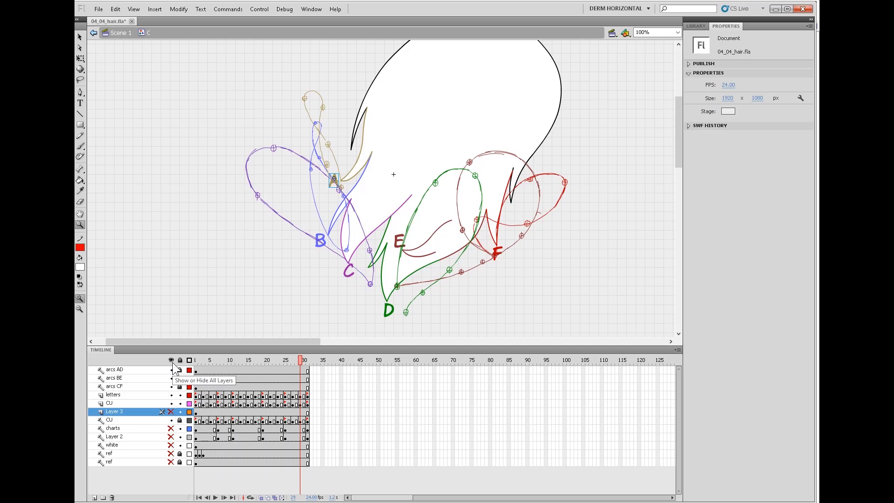
{"action": "left_click", "coordinate": [171, 420], "text": "alt"}
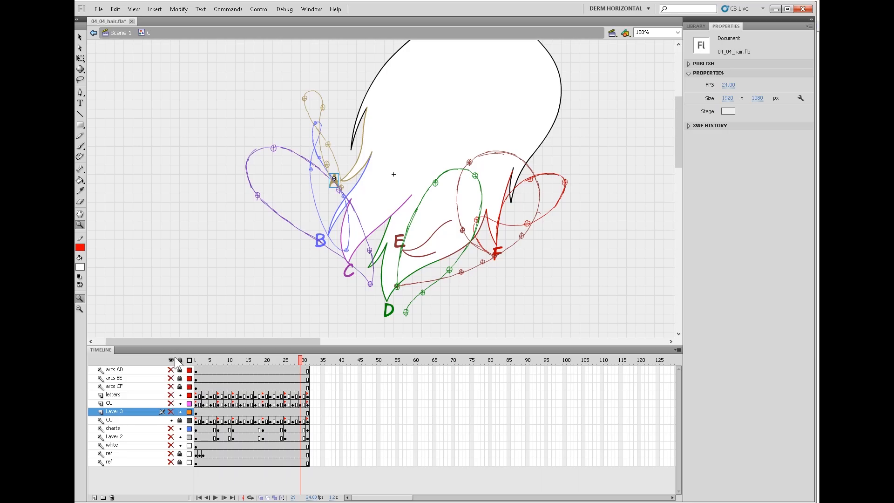
- Play the animation from frame 1 with the whole head in view to review the hair's movement
{"action": "left_click", "coordinate": [410, 217]}
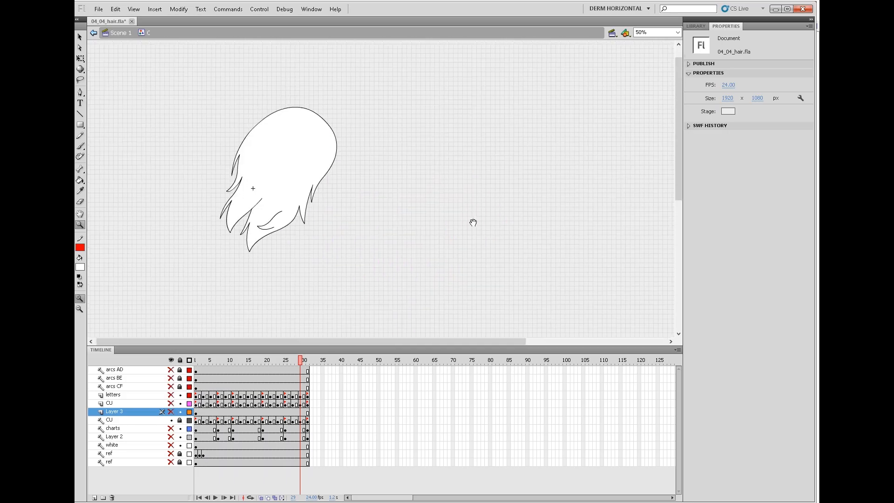
{"action": "left_click", "coordinate": [194, 421]}
{"action": "key", "text": "Return"}
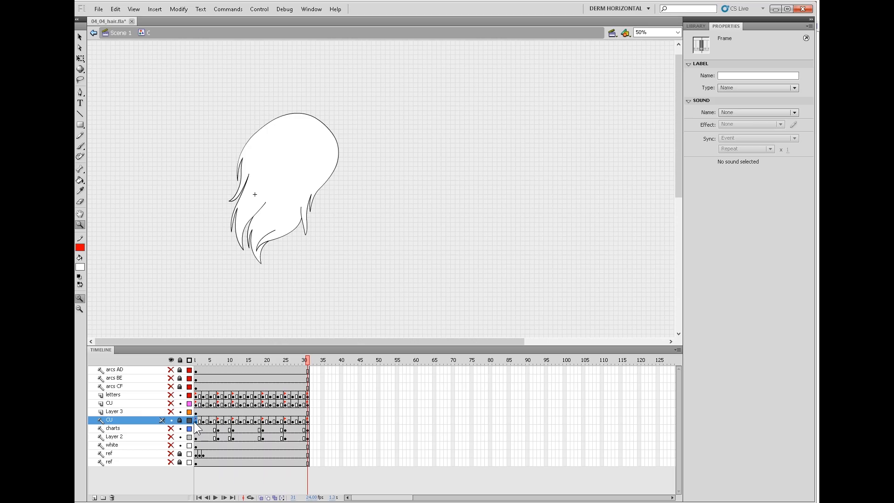
{"action": "key", "text": "Return"}
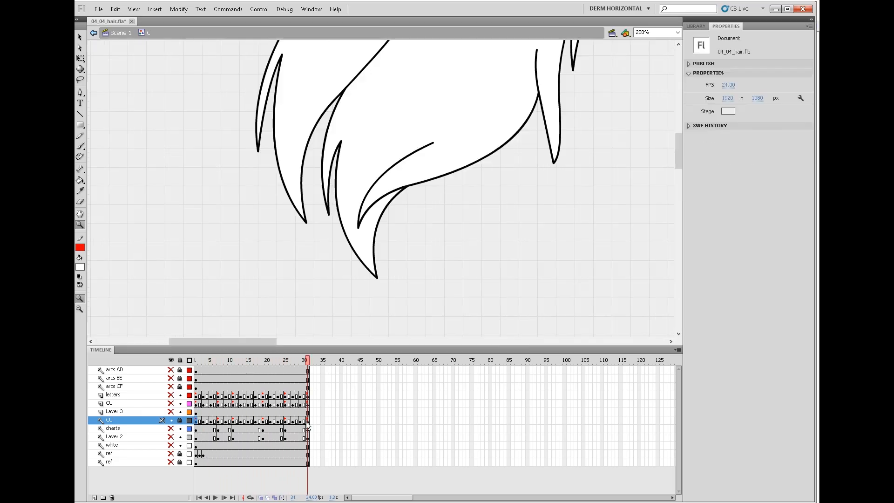
- Unlock the black CU layer, add a keyframe at frame 33 and extend the layer to frame 36
{"action": "left_click", "coordinate": [180, 421]}
{"action": "left_click", "coordinate": [315, 421]}
{"action": "key", "text": "F6"}
{"action": "left_click", "coordinate": [326, 420]}
{"action": "key", "text": "F5"}
- Move the black CU layer's keyframe from frame 33 to frame 35
{"action": "left_click", "coordinate": [308, 420]}
{"action": "left_click", "coordinate": [314, 420]}
{"action": "left_click", "coordinate": [322, 420]}
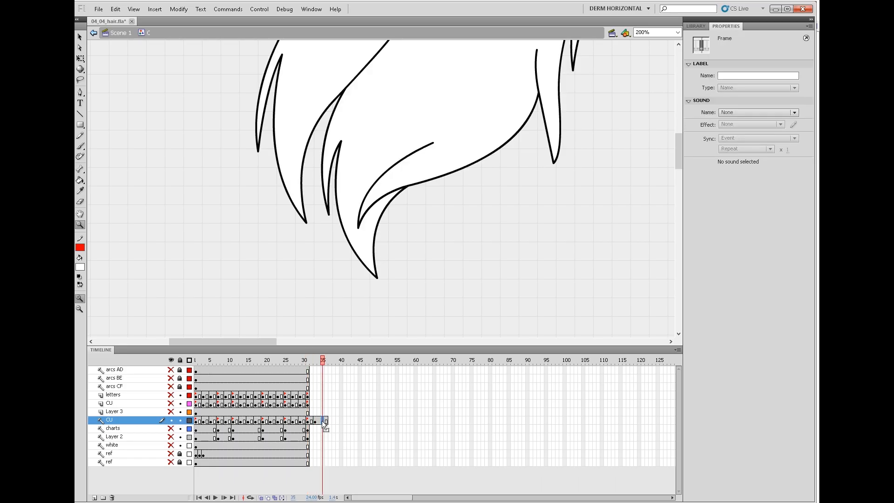
{"action": "left_click", "coordinate": [316, 421]}
{"action": "left_click_drag", "start_coordinate": [315, 422], "coordinate": [324, 422]}
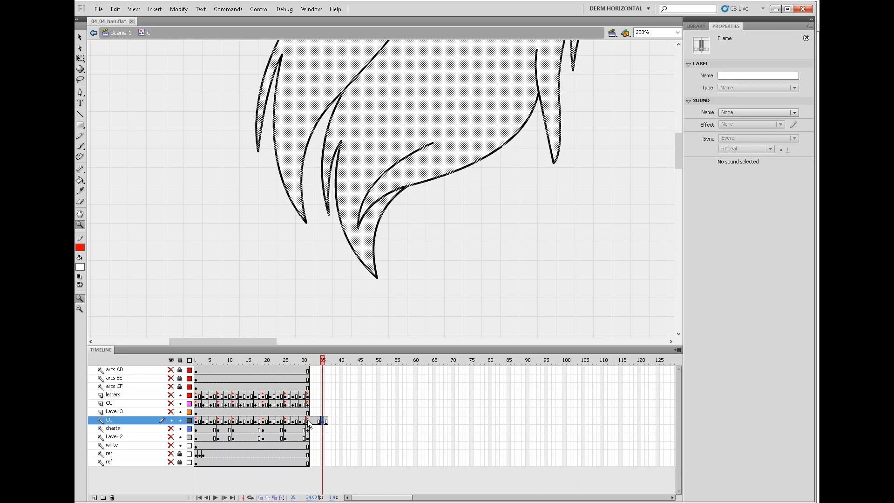
- Step back and forth between frames 28 and 32 to examine how the strands move into the final pose
{"action": "left_click", "coordinate": [308, 421]}
{"action": "key", "text": "a"}
{"action": "key", "text": "comma"}
{"action": "key", "text": "period"}
{"action": "key", "text": "period"}
{"action": "key", "text": "period"}
{"action": "key", "text": "period"}
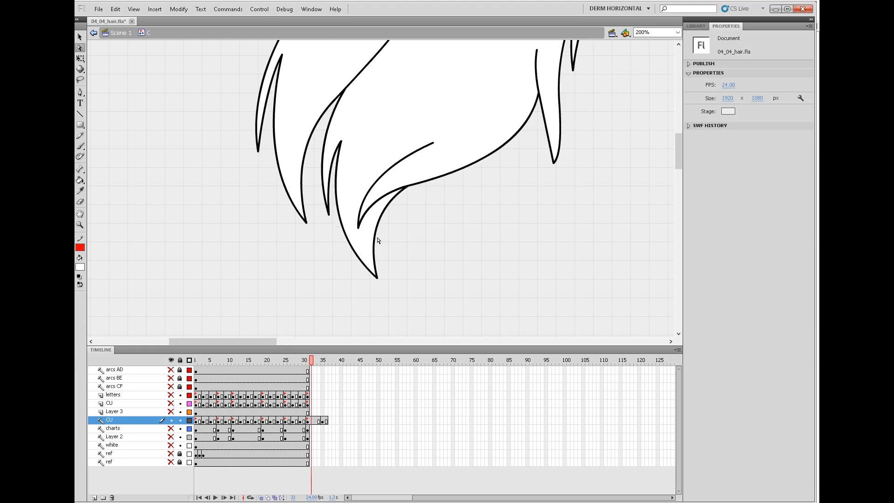
{"action": "key", "text": "comma"}
{"action": "key", "text": "comma"}
{"action": "key", "text": "comma"}
{"action": "key", "text": "comma"}
{"action": "key", "text": "comma"}
{"action": "key", "text": "comma"}
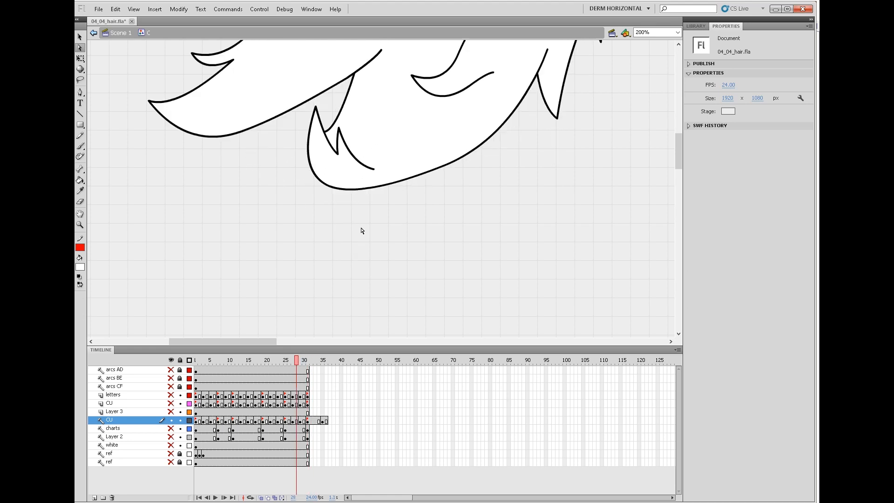
{"action": "key", "text": "period"}
{"action": "key", "text": "period"}
{"action": "key", "text": "period"}
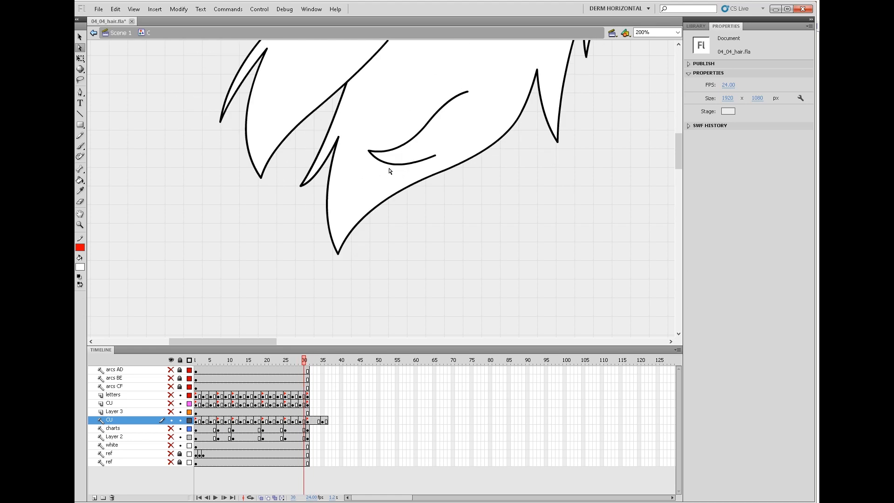
- Move the black CU layer's keyframe from frame 35 back to frame 33 and return to frame 31
{"action": "left_click", "coordinate": [323, 421]}
{"action": "left_click_drag", "start_coordinate": [316, 420], "coordinate": [315, 420]}
{"action": "left_click", "coordinate": [308, 421]}
{"action": "left_click", "coordinate": [406, 236]}
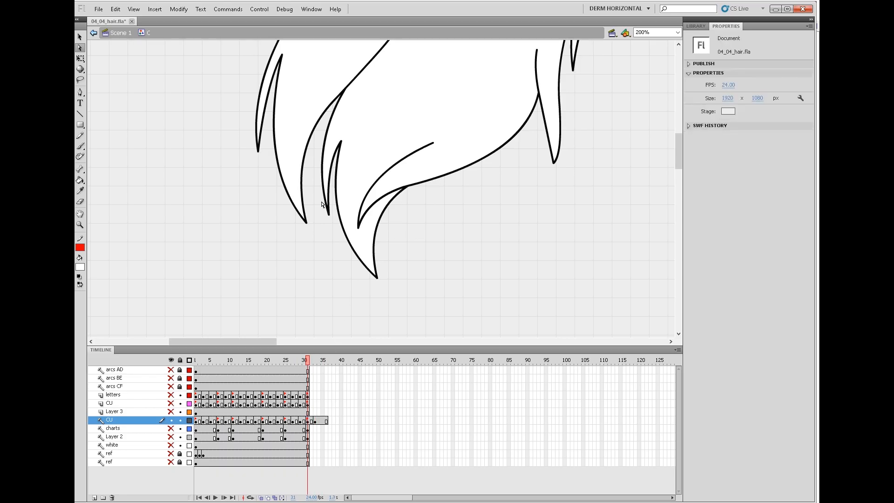
- On frame 31, pull the inner E strand's tip slightly up and to the left, and check it in playback
{"action": "left_click", "coordinate": [80, 37]}
{"action": "left_click_drag", "start_coordinate": [358, 227], "coordinate": [377, 196]}
{"action": "key", "text": "comma"}
{"action": "key", "text": "period"}
{"action": "key", "text": "period"}
{"action": "key", "text": "period"}
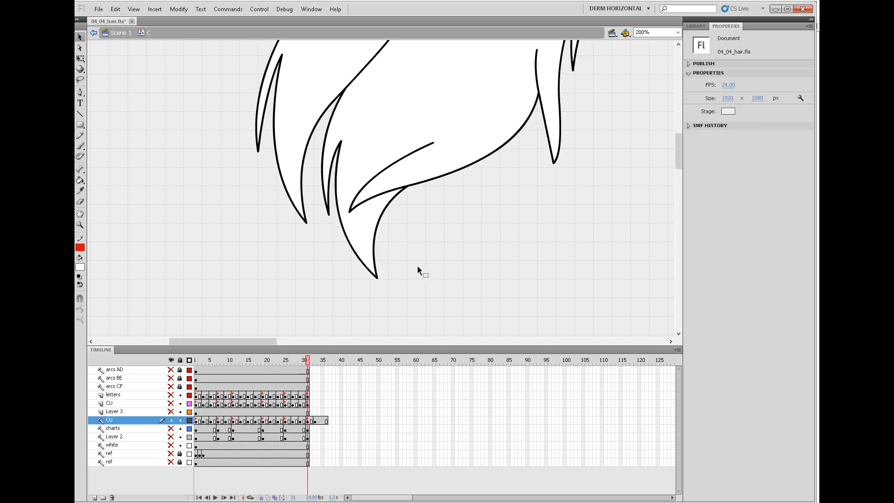
{"action": "key", "text": "comma"}
{"action": "key", "text": "period"}
{"action": "left_click", "coordinate": [196, 413]}
{"action": "key", "text": "Return"}
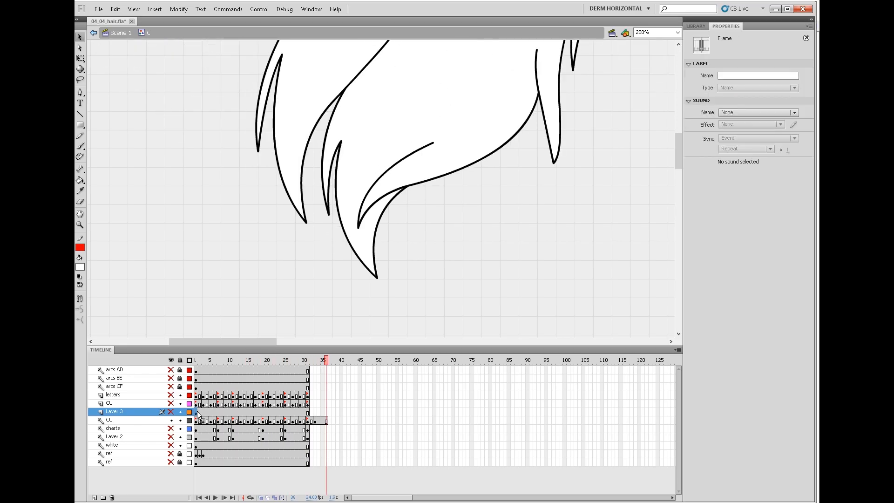
- Add a keyframe at frame 35 on the black CU layer
{"action": "left_click", "coordinate": [315, 420]}
{"action": "left_click_drag", "start_coordinate": [442, 247], "coordinate": [491, 271]}
{"action": "left_click", "coordinate": [317, 421]}
{"action": "left_click", "coordinate": [322, 421]}
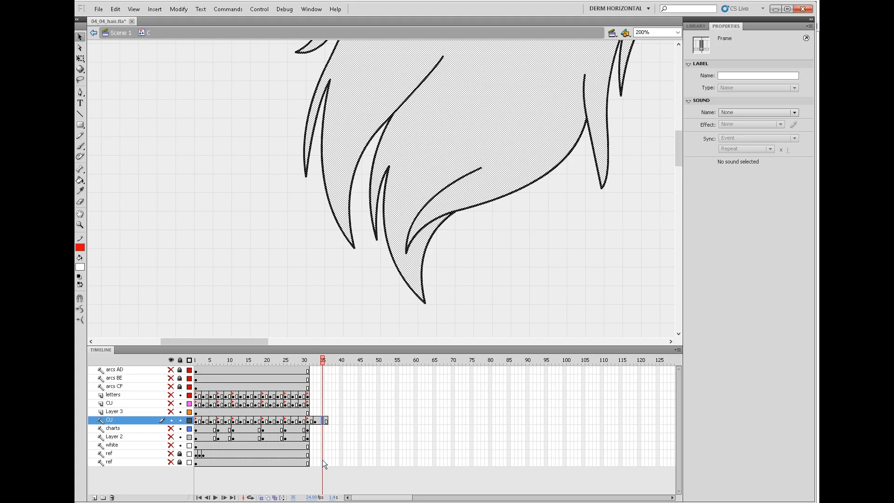
{"action": "key", "text": "F6"}
- On frame 33, place the inner E strand's tip between its frame 31 and frame 35 positions, comparing the neighbouring frames
{"action": "left_click", "coordinate": [315, 421]}
{"action": "key", "text": "Escape"}
{"action": "key", "text": "period"}
{"action": "key", "text": "period"}
{"action": "key", "text": "period"}
{"action": "key", "text": "comma"}
{"action": "key", "text": "comma"}
{"action": "key", "text": "period"}
{"action": "key", "text": "period"}
{"action": "key", "text": "comma"}
{"action": "key", "text": "comma"}
{"action": "key", "text": "period"}
{"action": "key", "text": "period"}
{"action": "key", "text": "comma"}
{"action": "key", "text": "comma"}
{"action": "key", "text": "comma"}
{"action": "key", "text": "comma"}
{"action": "key", "text": "comma"}
{"action": "key", "text": "comma"}
{"action": "key", "text": "period"}
{"action": "key", "text": "period"}
{"action": "key", "text": "period"}
{"action": "key", "text": "period"}
{"action": "key", "text": "period"}
- Play the animation from frame 1 at 100% zoom to check how the hair settles at the end
{"action": "key", "text": "z"}
{"action": "left_click", "coordinate": [492, 257], "text": "alt"}
{"action": "left_click", "coordinate": [195, 396]}
{"action": "key", "text": "Return"}
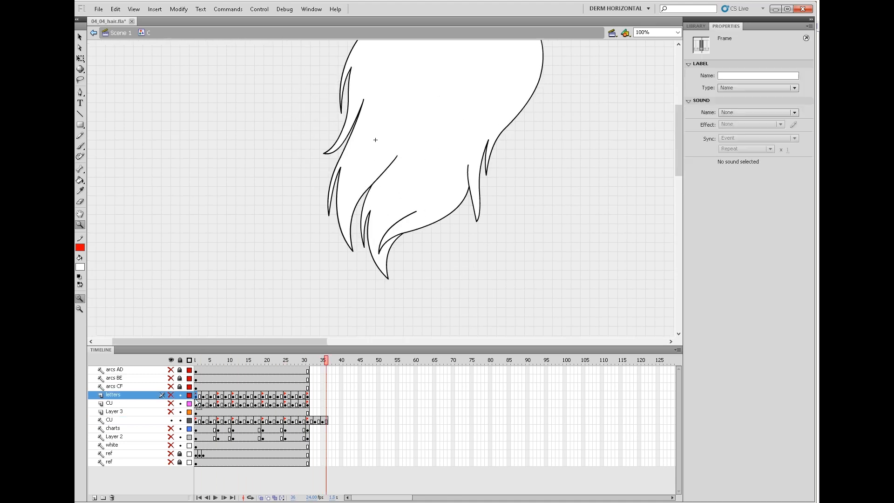
{"action": "left_click", "coordinate": [196, 395]}
{"action": "key", "text": "Return"}
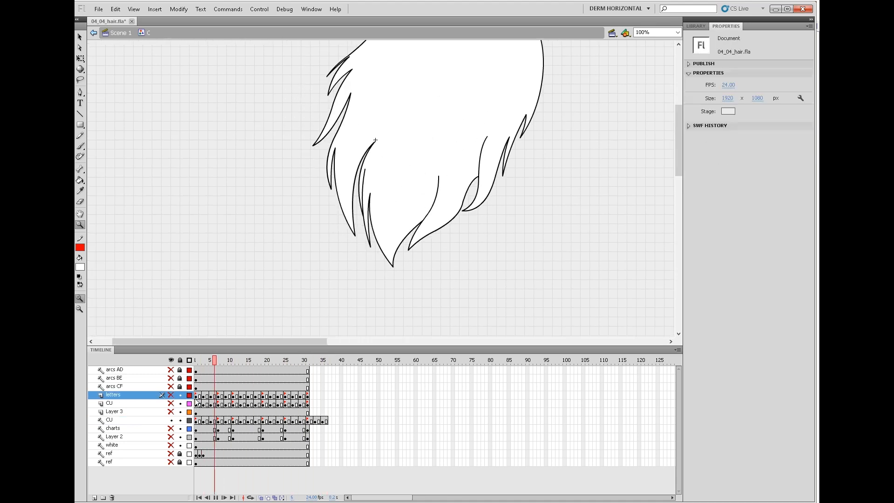
{"action": "key", "text": "Return"}
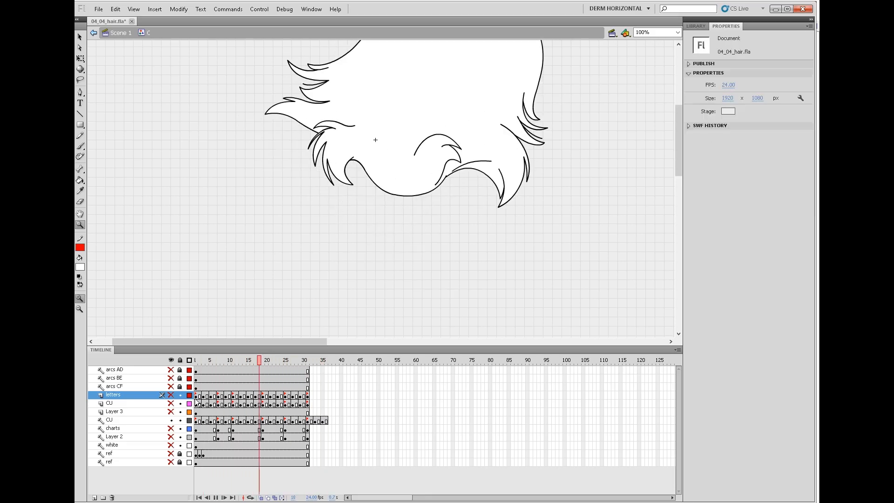
- Step through frames 31 to 35 close up and compare the positions of the strand tips
{"action": "left_click", "coordinate": [308, 420]}
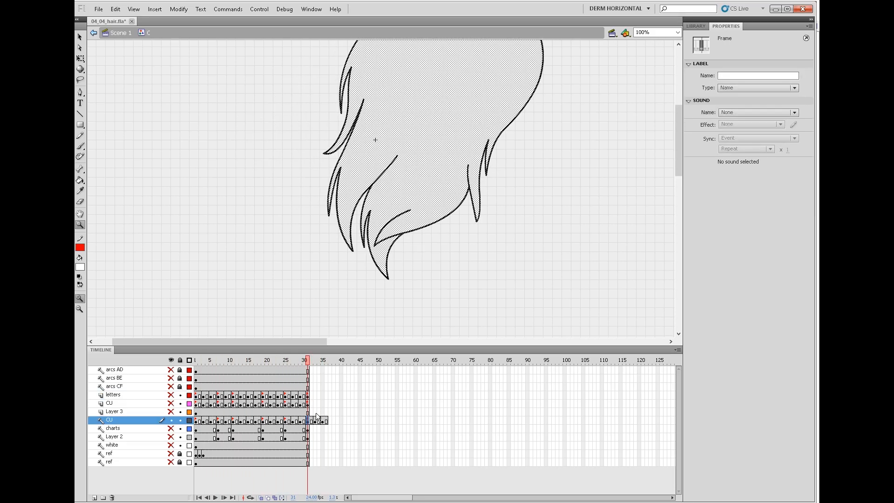
{"action": "left_click", "coordinate": [379, 220]}
{"action": "key", "text": "Escape"}
{"action": "key", "text": "v"}
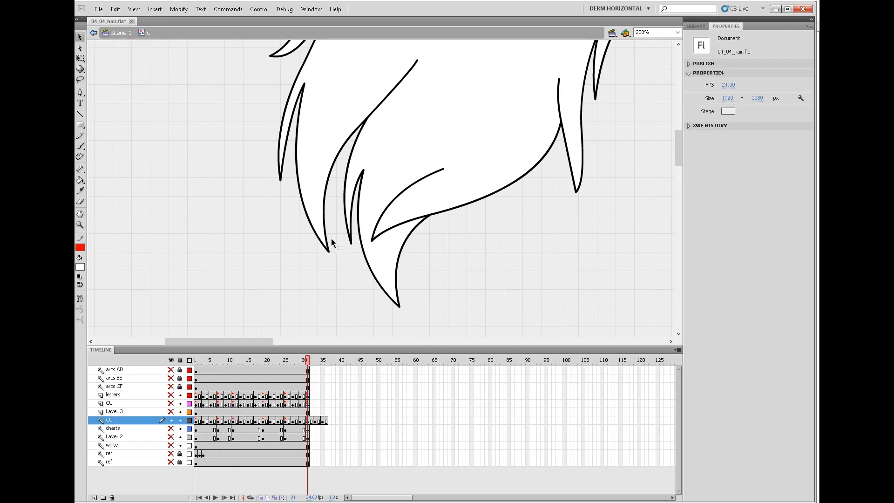
{"action": "left_click", "coordinate": [324, 241]}
{"action": "left_click", "coordinate": [307, 421]}
{"action": "left_click", "coordinate": [315, 421]}
{"action": "key", "text": "Escape"}
{"action": "key", "text": "."}
{"action": "key", "text": "."}
{"action": "key", "text": "."}
{"action": "key", "text": "."}
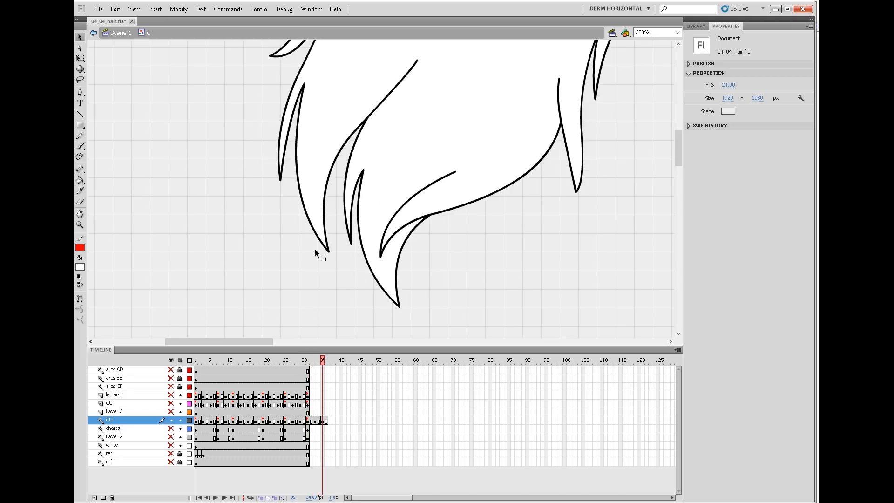
{"action": "key", "text": "."}
{"action": "key", "text": "."}
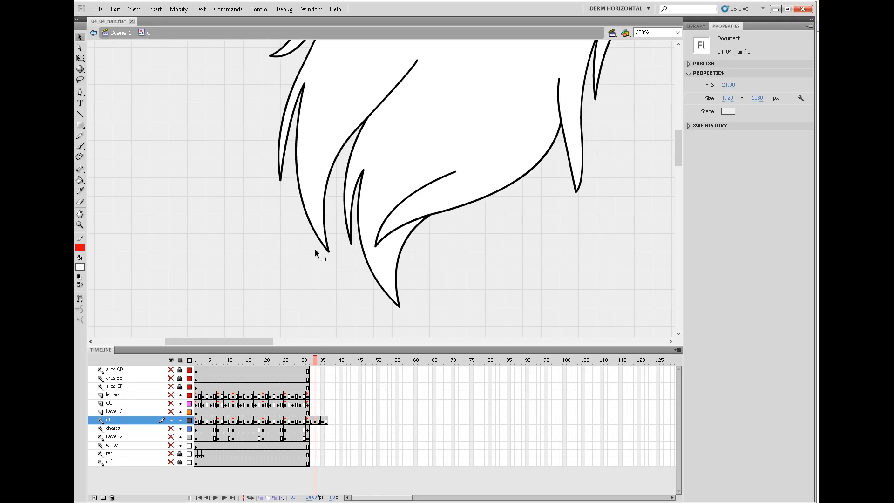
- On frame 33, move the tips of the C and B strands slightly up and to the left
{"action": "left_click", "coordinate": [307, 421]}
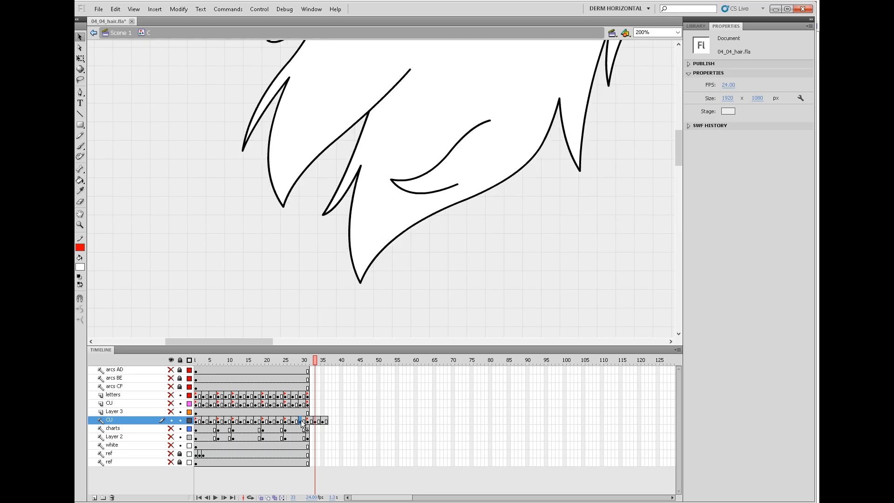
{"action": "left_click", "coordinate": [315, 421]}
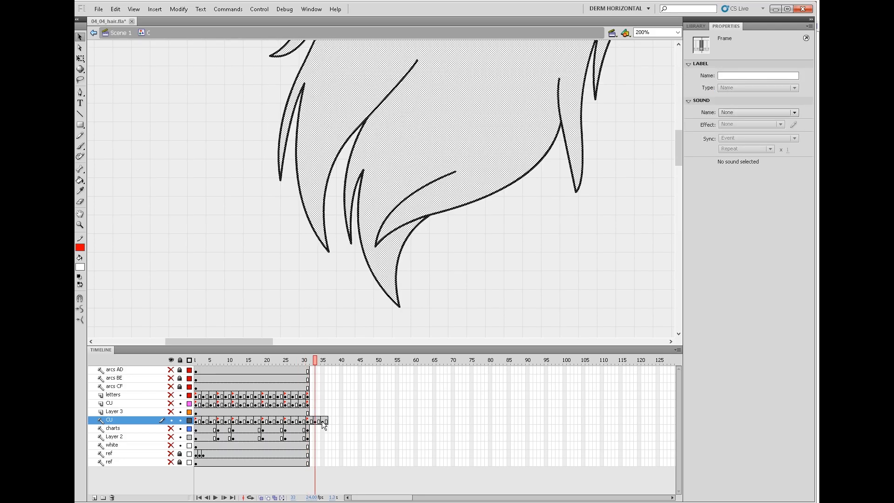
{"action": "left_click", "coordinate": [322, 421]}
{"action": "left_click_drag", "start_coordinate": [329, 252], "coordinate": [318, 247]}
{"action": "left_click_drag", "start_coordinate": [280, 180], "coordinate": [277, 176]}
{"action": "key", "text": "."}
{"action": "key", "text": "."}
{"action": "key", "text": "."}
{"action": "key", "text": "."}
- Replay the animation at 100% zoom to review the adjusted C and B strand tips
{"action": "key", "text": "Return"}
{"action": "key", "text": "z"}
{"action": "left_click", "coordinate": [505, 258], "text": "alt"}
{"action": "left_click_drag", "start_coordinate": [414, 179], "coordinate": [449, 270]}
{"action": "key", "text": "Return"}
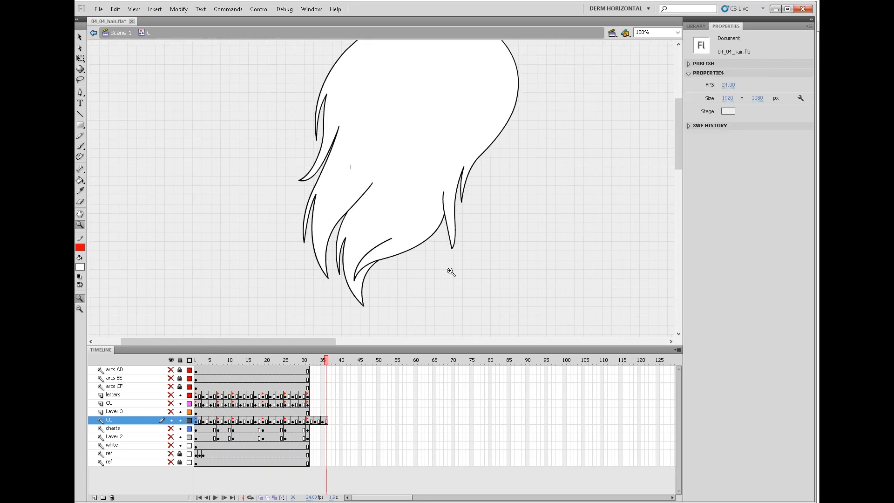
- On frame 31, try moving the corner where the E and D strands meet and bending E's lower edge, and undo both
{"action": "left_click", "coordinate": [389, 250]}
{"action": "key", "text": "v"}
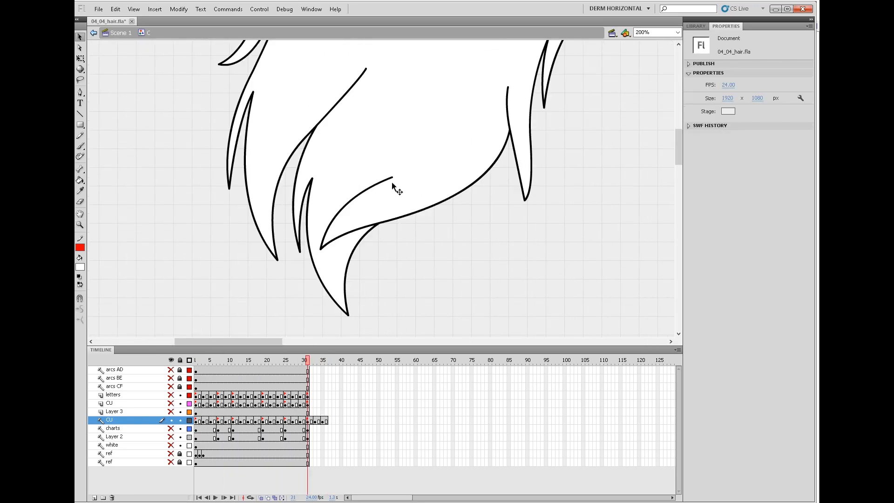
{"action": "key", "text": "comma"}
{"action": "key", "text": "period"}
{"action": "left_click_drag", "start_coordinate": [378, 222], "coordinate": [379, 218]}
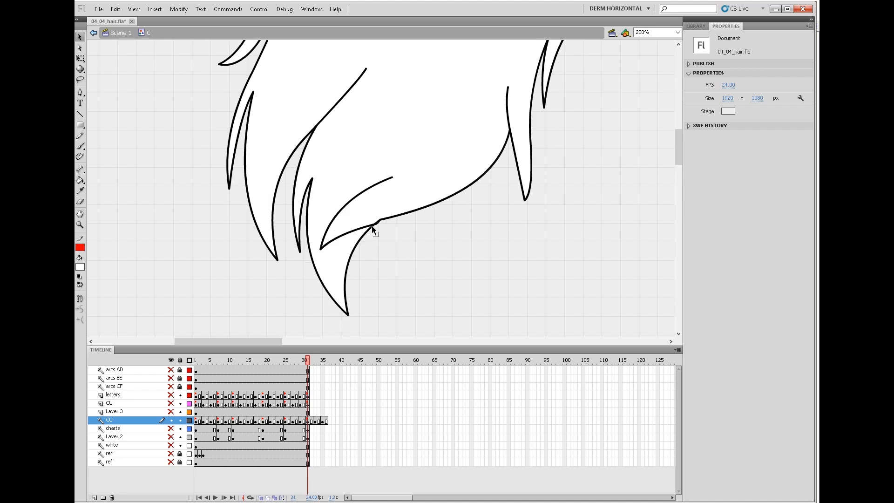
{"action": "key", "text": "ctrl+z"}
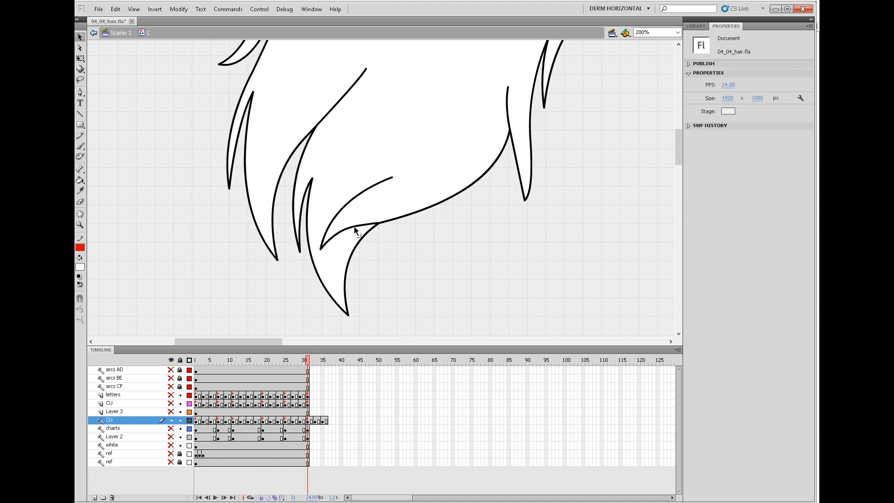
{"action": "left_click", "coordinate": [360, 226]}
{"action": "key", "text": "ctrl+z"}
- On frame 31, reposition the free end of the E strand's upper line, comparing it with the neighbouring frames
{"action": "key", "text": "period"}
{"action": "left_click_drag", "start_coordinate": [392, 177], "coordinate": [391, 185]}
{"action": "key", "text": "comma"}
{"action": "key", "text": "period"}
{"action": "key", "text": "period"}
{"action": "key", "text": "period"}
{"action": "key", "text": "comma"}
{"action": "key", "text": "comma"}
{"action": "key", "text": "comma"}
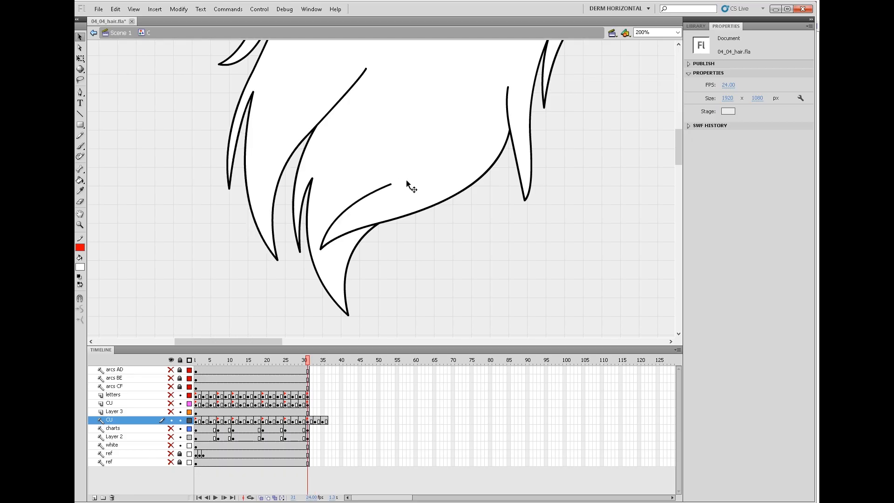
{"action": "left_click_drag", "start_coordinate": [397, 175], "coordinate": [404, 180]}
- Play the animation and step through the frames after frame 29 to examine the strand tips settling
{"action": "key", "text": "Return"}
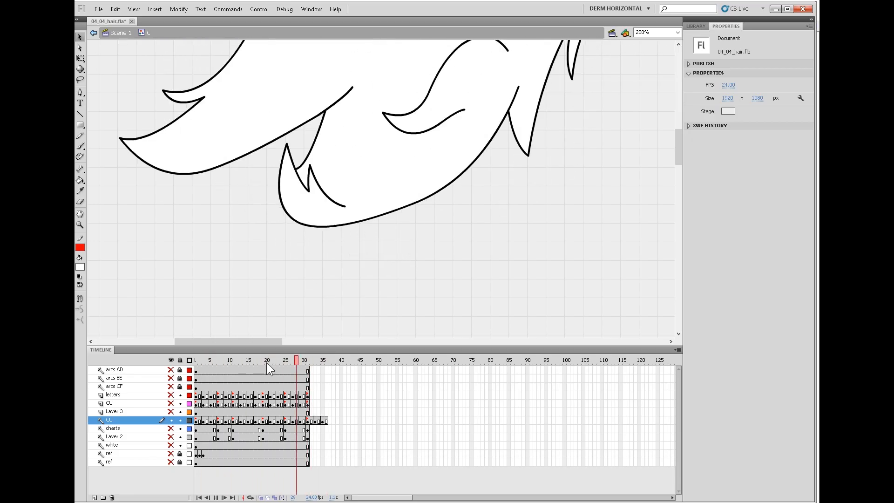
{"action": "left_click", "coordinate": [301, 420]}
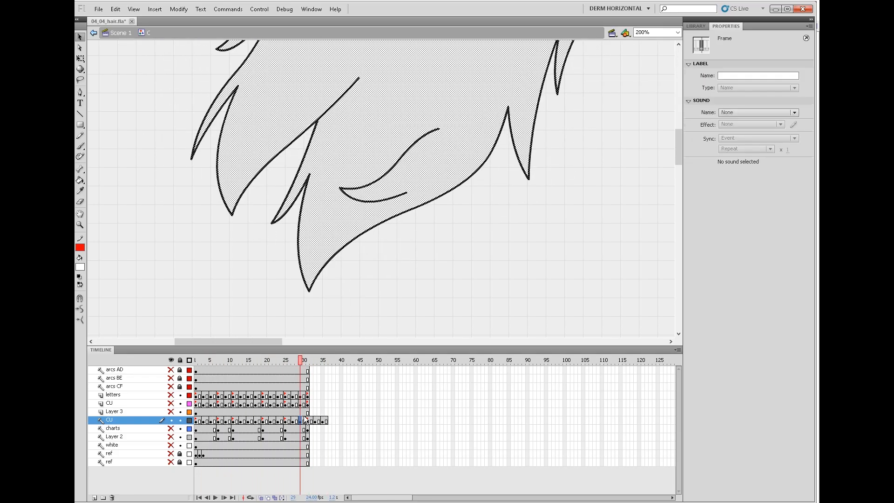
{"action": "key", "text": "period"}
{"action": "key", "text": "period"}
{"action": "key", "text": "period"}
{"action": "key", "text": "period"}
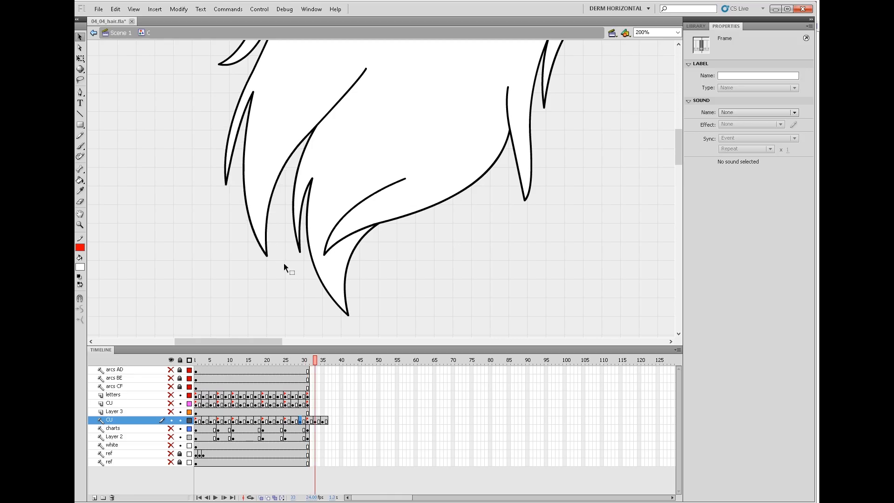
{"action": "key", "text": "period"}
{"action": "key", "text": "period"}
{"action": "key", "text": "comma"}
{"action": "key", "text": "comma"}
{"action": "key", "text": "comma"}
{"action": "key", "text": "period"}
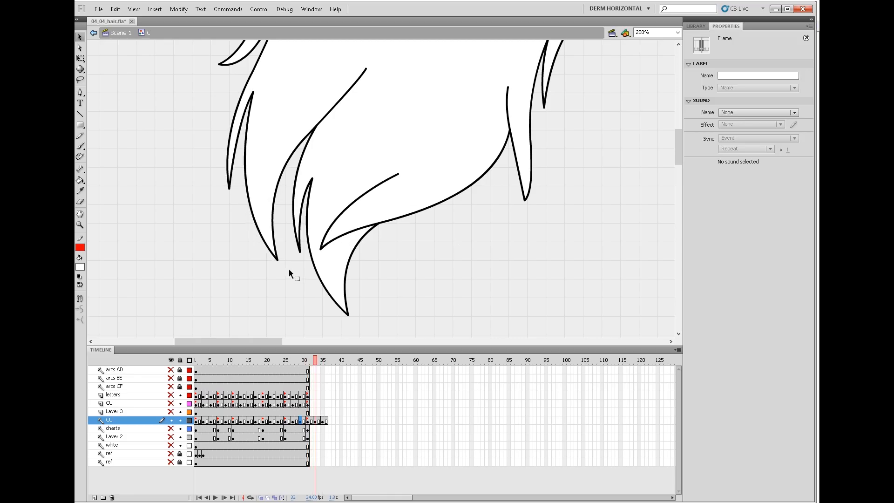
- Add a new layer above the black CU layer and mark the C strand's tip on frame 29 with a red pencil tick
{"action": "left_click", "coordinate": [301, 421]}
{"action": "left_click", "coordinate": [94, 497]}
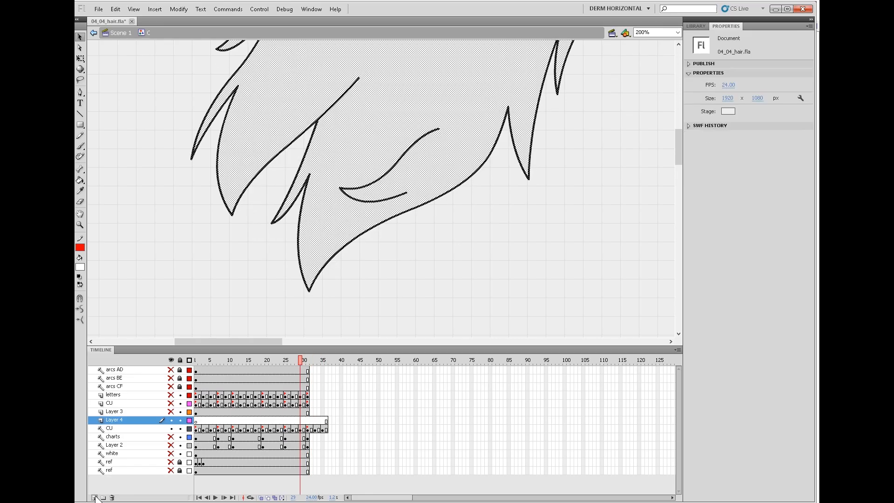
{"action": "left_click", "coordinate": [81, 136]}
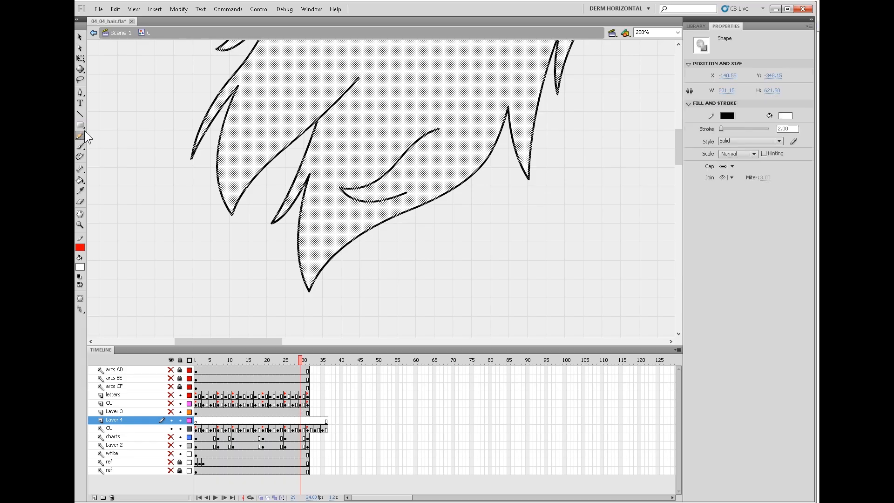
{"action": "left_click_drag", "start_coordinate": [238, 210], "coordinate": [227, 220]}
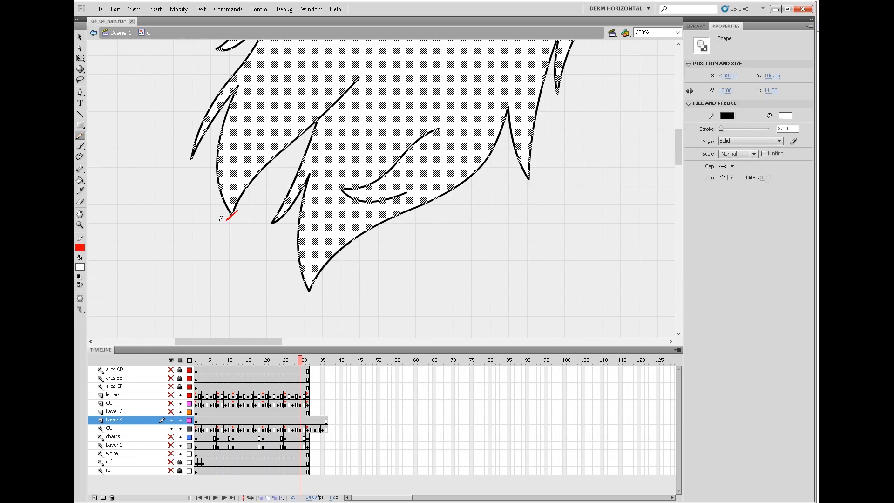
- Mark the C strand's tip on frame 35 with a red pencil tick and compare it with frame 31
{"action": "left_click", "coordinate": [309, 431]}
{"action": "left_click", "coordinate": [322, 429]}
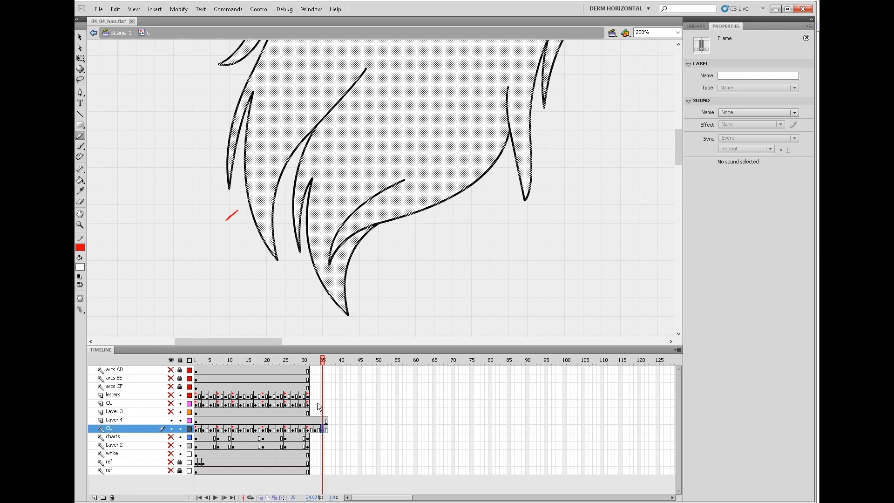
{"action": "left_click_drag", "start_coordinate": [280, 256], "coordinate": [274, 266]}
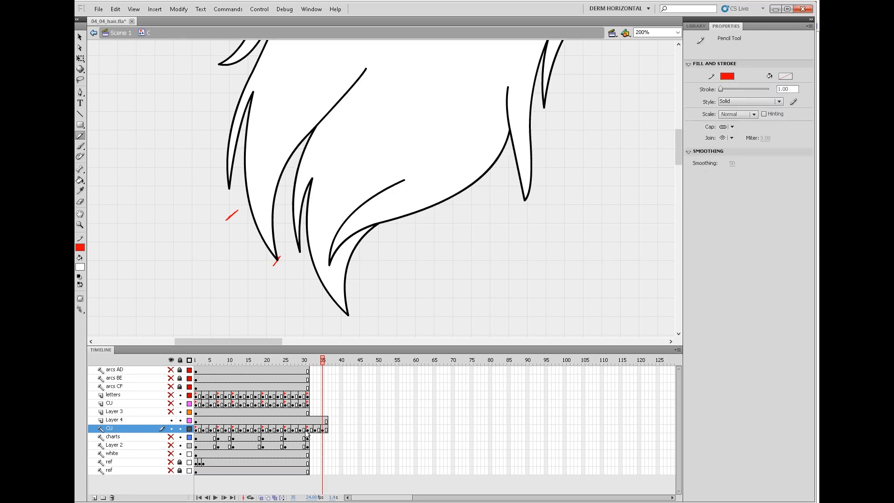
{"action": "left_click", "coordinate": [302, 430]}
{"action": "left_click", "coordinate": [307, 430]}
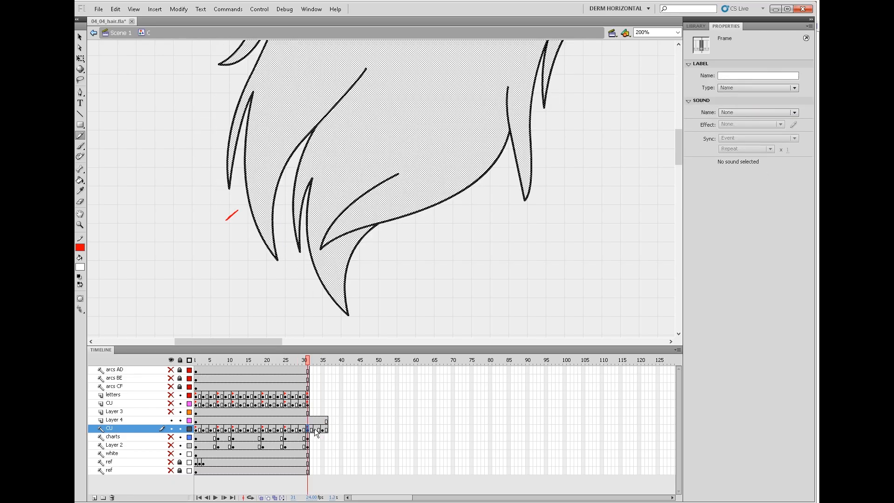
- Cut the frame 35 tick from the black CU layer, paste it in place on Layer 4, and lock the CU layer
{"action": "left_click", "coordinate": [315, 429]}
{"action": "left_click", "coordinate": [322, 361]}
{"action": "left_click", "coordinate": [80, 38]}
{"action": "double_click", "coordinate": [276, 263]}
{"action": "key", "text": "ctrl+x"}
{"action": "left_click", "coordinate": [122, 420]}
{"action": "key", "text": "ctrl+shift+v"}
{"action": "left_click", "coordinate": [180, 428]}
- Add red spacing ticks between the frame 29 and 35 marks on Layer 4, and move the C strand's tip on frame 31 to the matching tick
{"action": "left_click", "coordinate": [80, 136]}
{"action": "left_click_drag", "start_coordinate": [255, 236], "coordinate": [247, 246]}
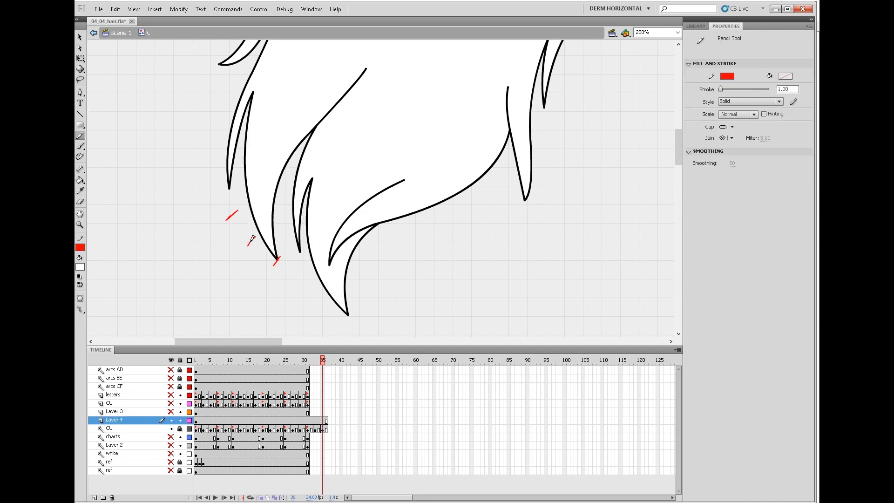
{"action": "left_click", "coordinate": [80, 38]}
{"action": "key", "text": "comma"}
{"action": "key", "text": "comma"}
{"action": "key", "text": "comma"}
{"action": "key", "text": "comma"}
{"action": "key", "text": "comma"}
{"action": "left_click", "coordinate": [180, 428]}
{"action": "key", "text": "period"}
{"action": "left_click", "coordinate": [180, 420]}
{"action": "left_click_drag", "start_coordinate": [278, 261], "coordinate": [252, 239]}
- Step through the final frames, hide Layer 4, and play the whole hair animation to review the C strand's settling
{"action": "key", "text": "period"}
{"action": "key", "text": "period"}
{"action": "key", "text": "period"}
{"action": "key", "text": "period"}
{"action": "key", "text": "period"}
{"action": "left_click", "coordinate": [281, 429]}
{"action": "key", "text": "Return"}
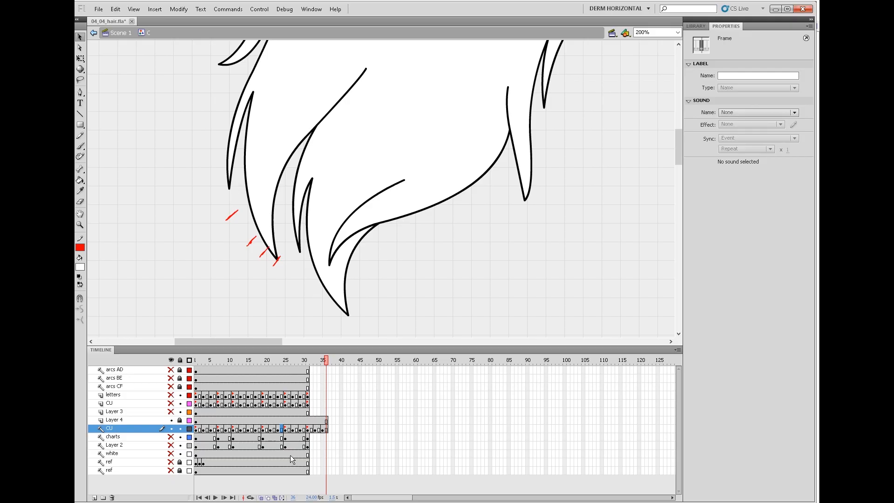
{"action": "left_click", "coordinate": [171, 420]}
{"action": "key", "text": "z"}
{"action": "left_click", "coordinate": [419, 187], "text": "alt"}
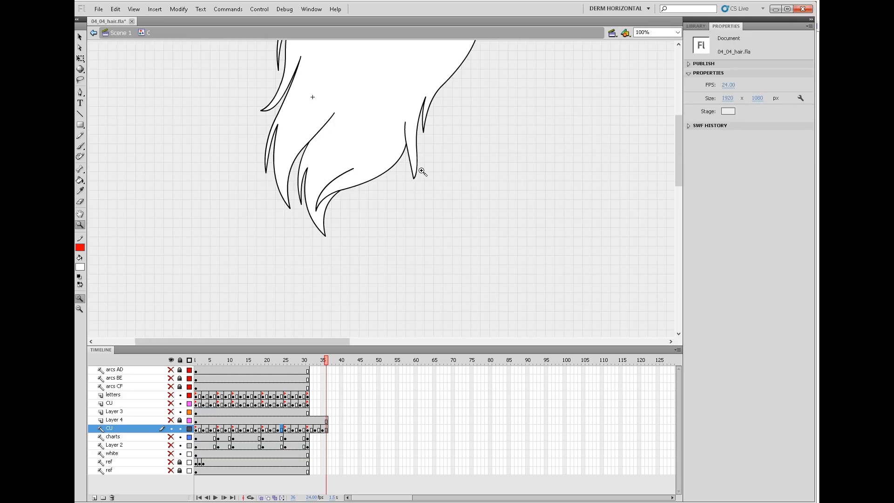
{"action": "left_click_drag", "start_coordinate": [421, 171], "coordinate": [445, 260]}
{"action": "key", "text": "Return"}
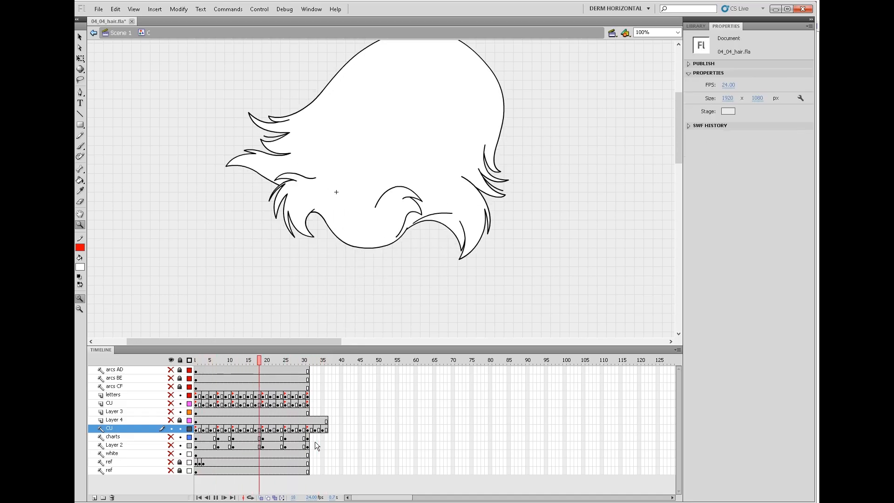
- Compare the strand tips on frames 31, 33 and 35, and replay the ending
{"action": "left_click", "coordinate": [308, 429]}
{"action": "left_click", "coordinate": [315, 429]}
{"action": "left_click", "coordinate": [322, 430]}
{"action": "left_click", "coordinate": [316, 429]}
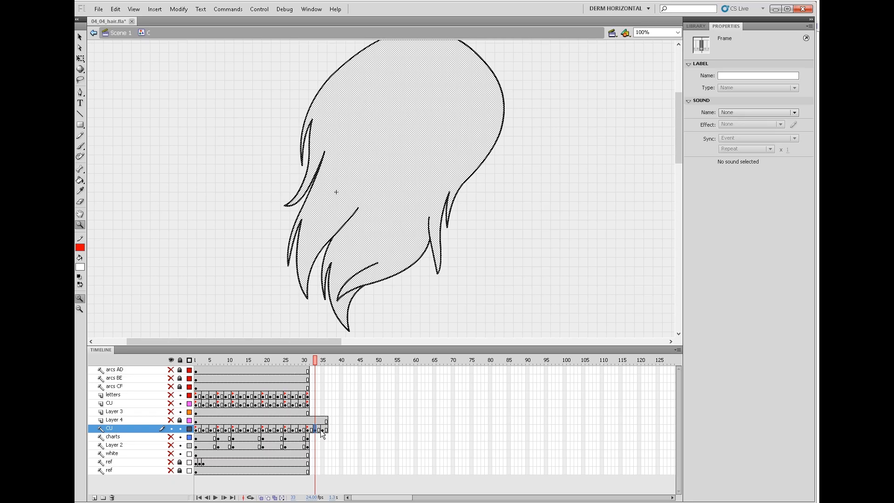
{"action": "key", "text": "Return"}
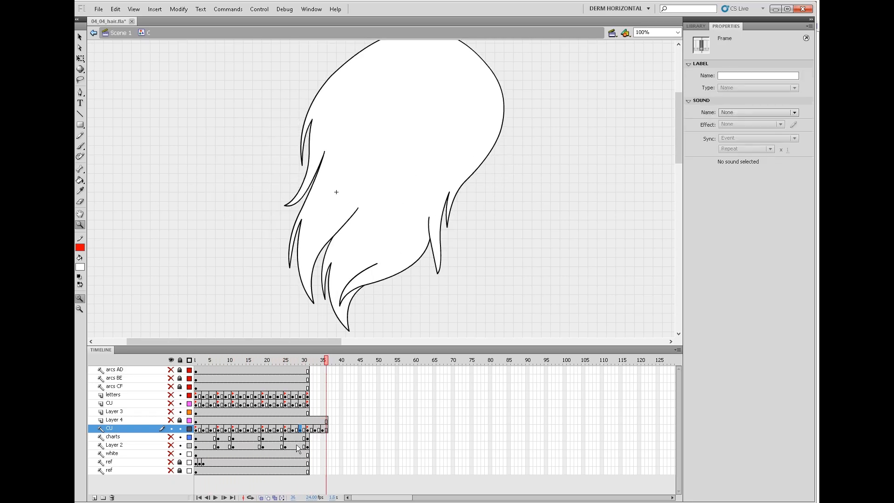
{"action": "key", "text": "Return"}
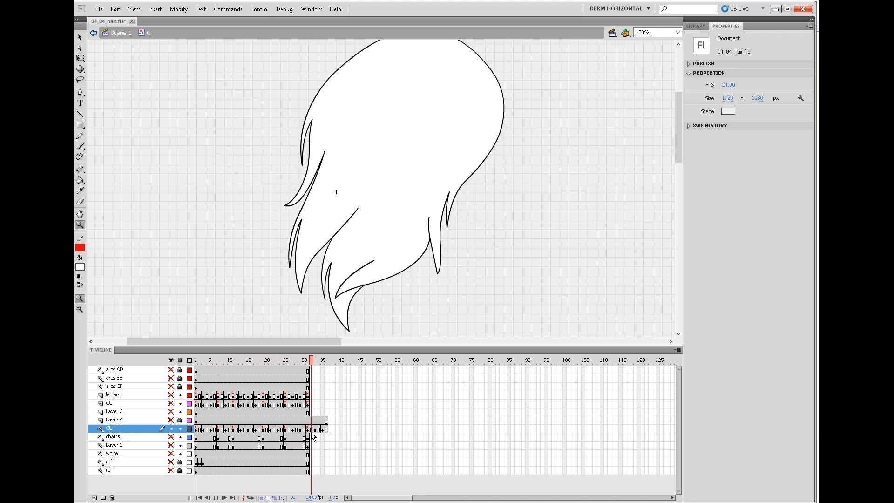
- On frame 31, move the tip of the outward-curling left strand slightly up and outward, and replay the animation
{"action": "left_click", "coordinate": [314, 429]}
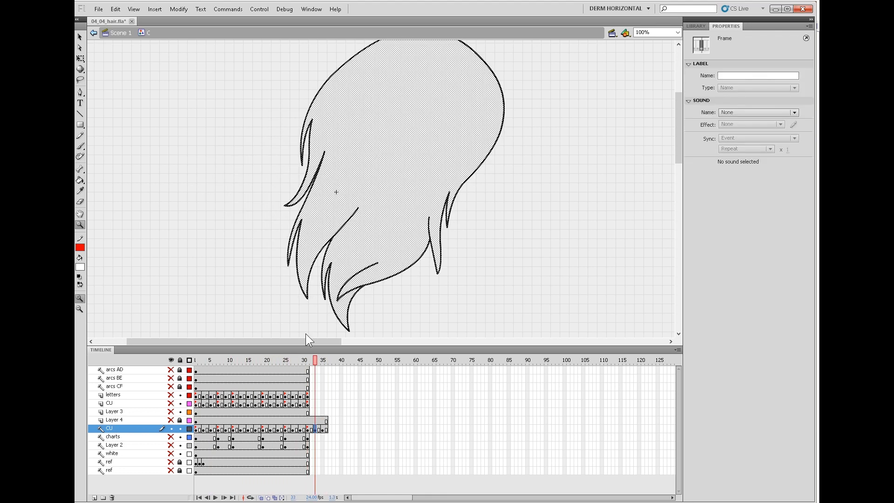
{"action": "left_click", "coordinate": [305, 198]}
{"action": "left_click", "coordinate": [372, 190]}
{"action": "key", "text": "v"}
{"action": "key", "text": "Escape"}
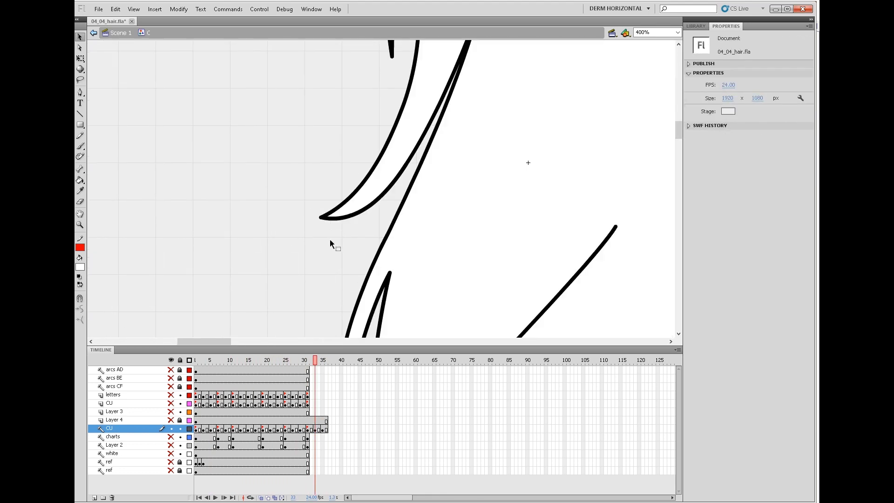
{"action": "key", "text": "comma"}
{"action": "key", "text": "comma"}
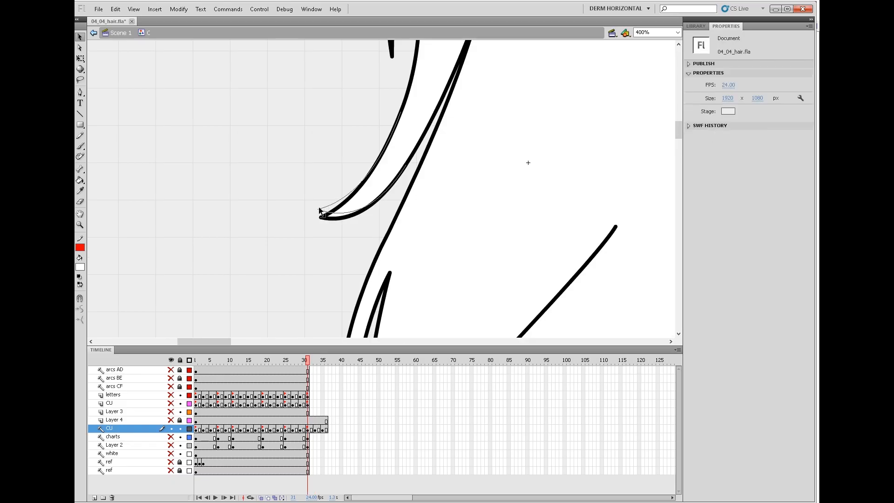
{"action": "key", "text": "period"}
{"action": "key", "text": "z"}
{"action": "left_click", "coordinate": [482, 239], "text": "alt"}
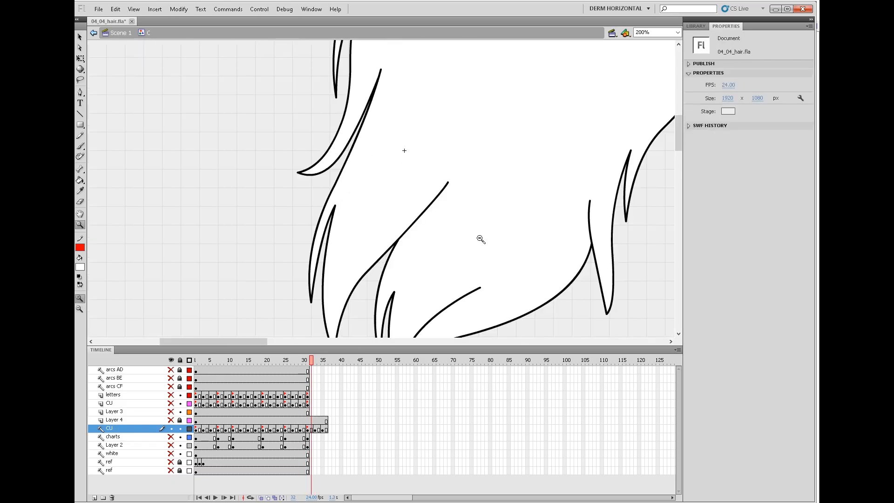
{"action": "left_click", "coordinate": [481, 228], "text": "alt"}
{"action": "key", "text": "Return"}
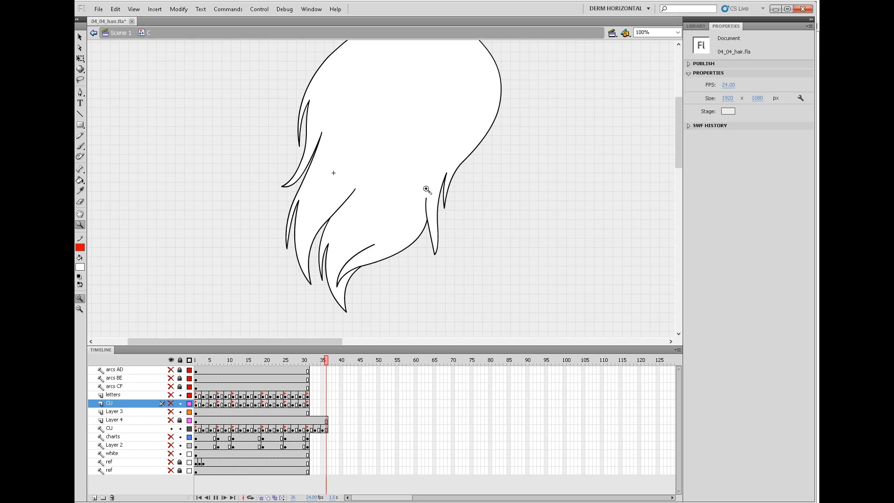
{"action": "key", "text": "Return"}
- On frame 3, pull the tip of the narrow lower-left strand slightly downward, flipping against frame 2 to compare
{"action": "left_click", "coordinate": [199, 361]}
{"action": "key", "text": "period"}
{"action": "key", "text": "comma"}
{"action": "key", "text": "period"}
{"action": "key", "text": "comma"}
{"action": "key", "text": "period"}
{"action": "key", "text": "comma"}
{"action": "key", "text": "v"}
{"action": "key", "text": "period"}
{"action": "key", "text": "comma"}
{"action": "key", "text": "period"}
{"action": "key", "text": "comma"}
{"action": "key", "text": "period"}
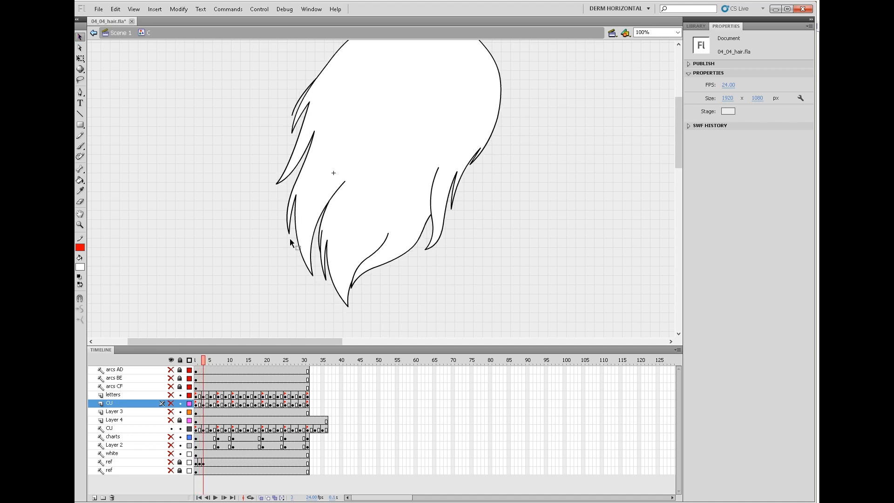
{"action": "left_click_drag", "start_coordinate": [291, 235], "coordinate": [289, 243]}
{"action": "key", "text": "comma"}
{"action": "key", "text": "period"}
{"action": "key", "text": "comma"}
{"action": "key", "text": "period"}
- Replay the animation to review the strand motion, and show Layer 4 with the tip ticks
{"action": "key", "text": "Return"}
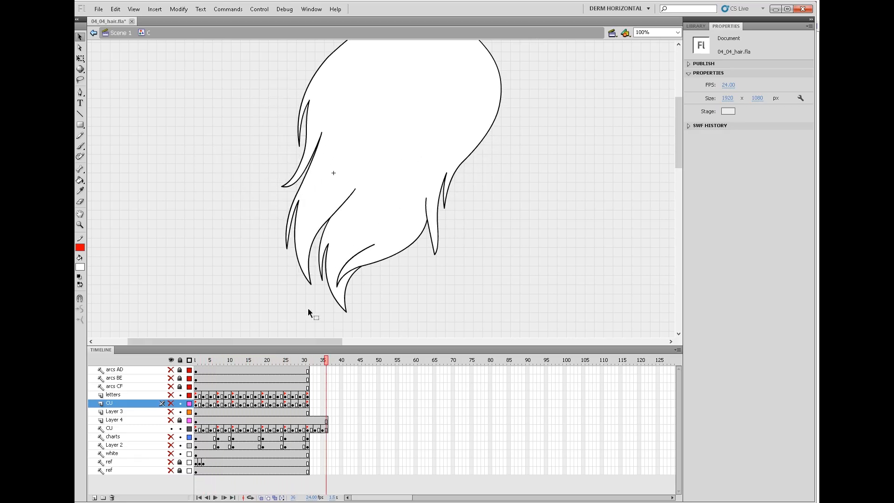
{"action": "left_click", "coordinate": [267, 438]}
{"action": "left_click", "coordinate": [286, 429]}
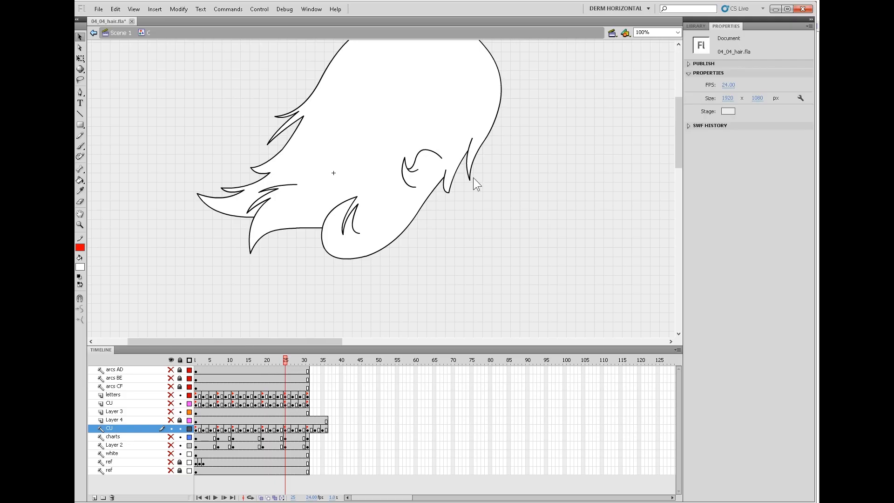
{"action": "left_click", "coordinate": [196, 403]}
{"action": "key", "text": "Return"}
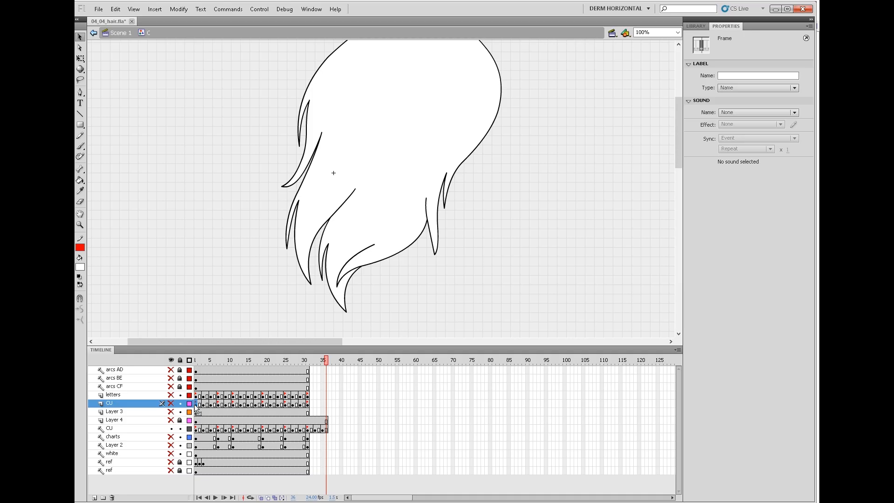
{"action": "key", "text": "Return"}
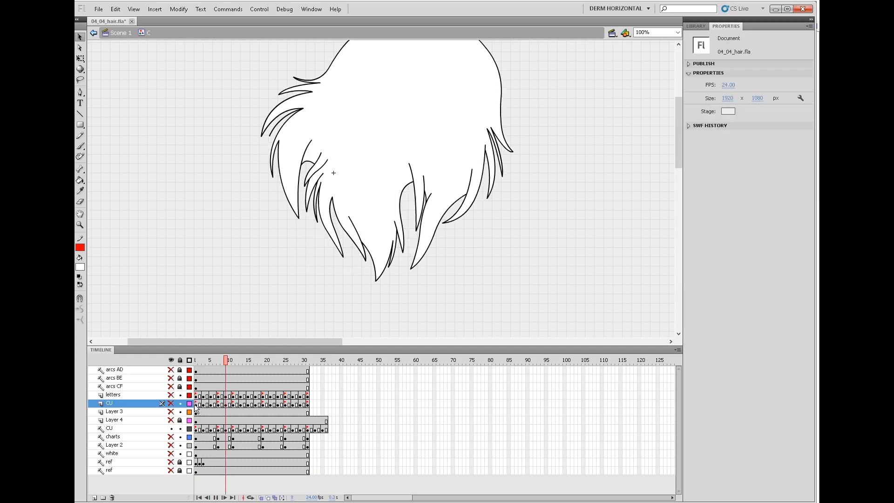
{"action": "left_click", "coordinate": [170, 420]}
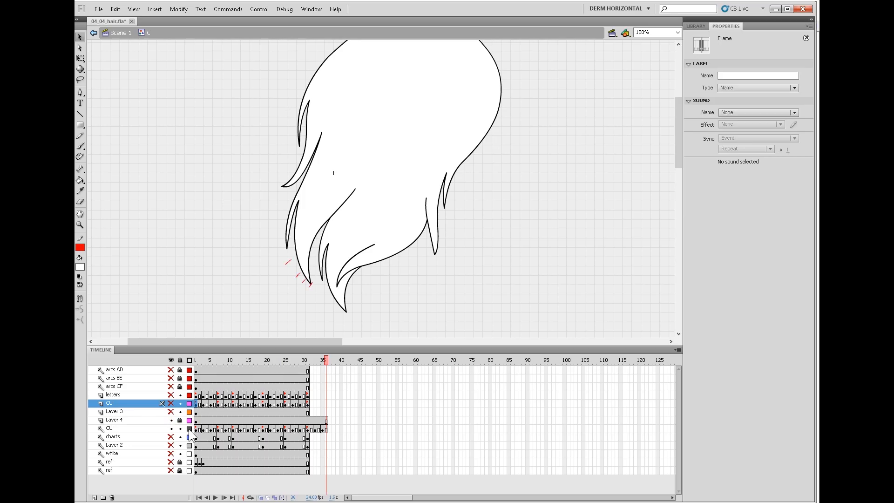
- Compare the C strand's tip on frames 29, 31, 33 and 35 with the red ticks to examine its spacing
{"action": "left_click", "coordinate": [315, 270]}
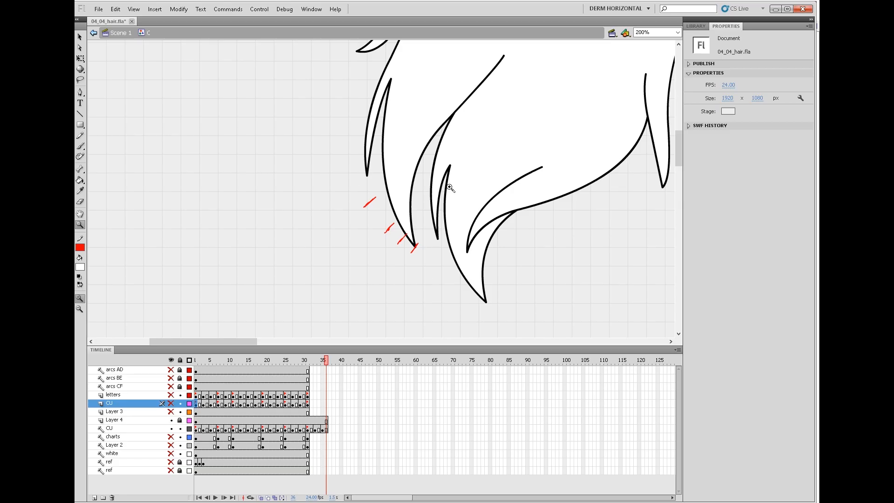
{"action": "left_click", "coordinate": [535, 259], "text": "alt"}
{"action": "scroll", "coordinate": [526, 223], "scroll_direction": "up", "scroll_amount": 3}
{"action": "left_click", "coordinate": [301, 429]}
{"action": "left_click", "coordinate": [308, 430]}
{"action": "left_click", "coordinate": [316, 429]}
{"action": "left_click", "coordinate": [322, 430]}
{"action": "left_click", "coordinate": [301, 429]}
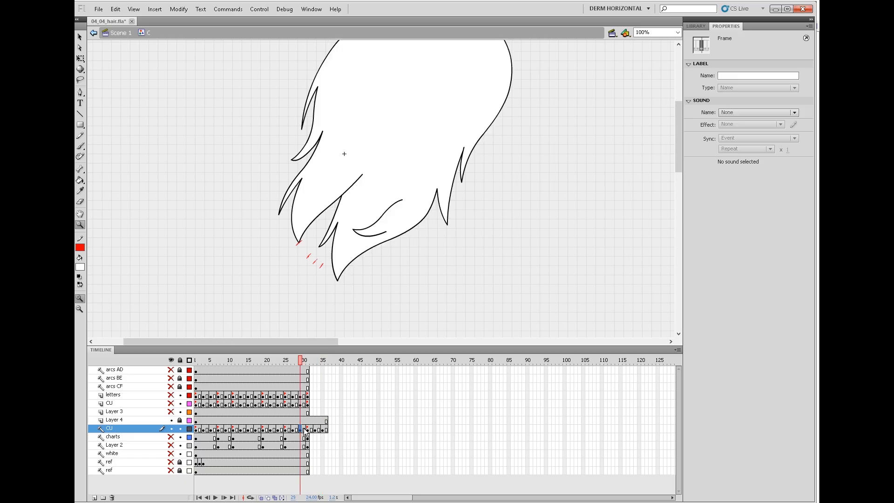
{"action": "left_click", "coordinate": [308, 430]}
{"action": "left_click", "coordinate": [315, 430]}
{"action": "left_click", "coordinate": [322, 429]}
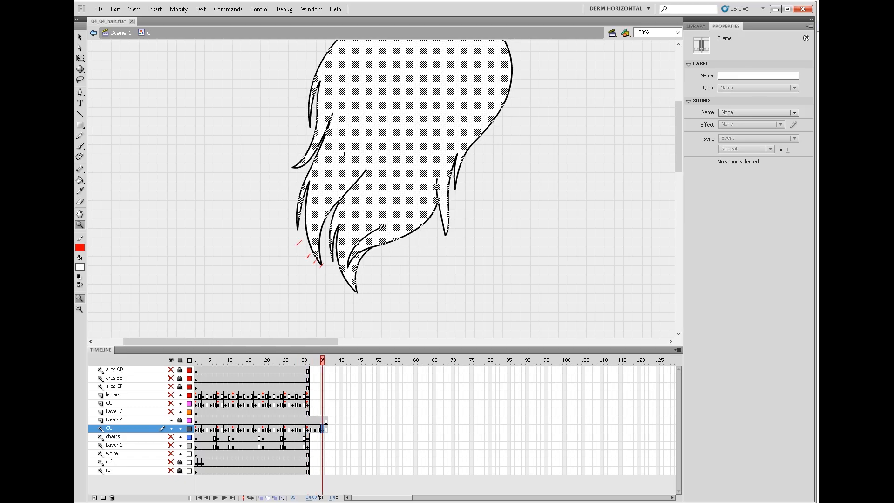
{"action": "left_click", "coordinate": [307, 429]}
{"action": "left_click", "coordinate": [301, 430]}
{"action": "left_click", "coordinate": [308, 430]}
{"action": "left_click", "coordinate": [316, 430]}
{"action": "left_click", "coordinate": [323, 430]}
{"action": "left_click", "coordinate": [327, 429]}
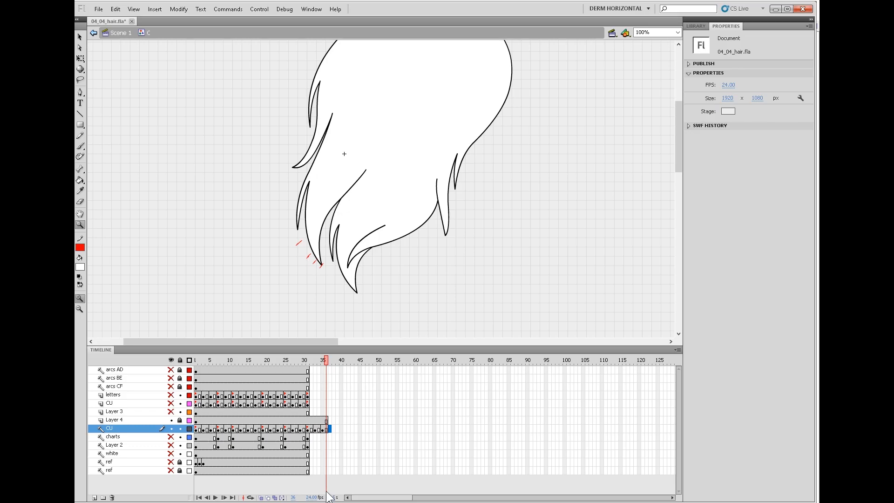
- Hide Layer 4 and play the full animation with the whole hair shape in view
{"action": "left_click", "coordinate": [196, 420]}
{"action": "key", "text": "Return"}
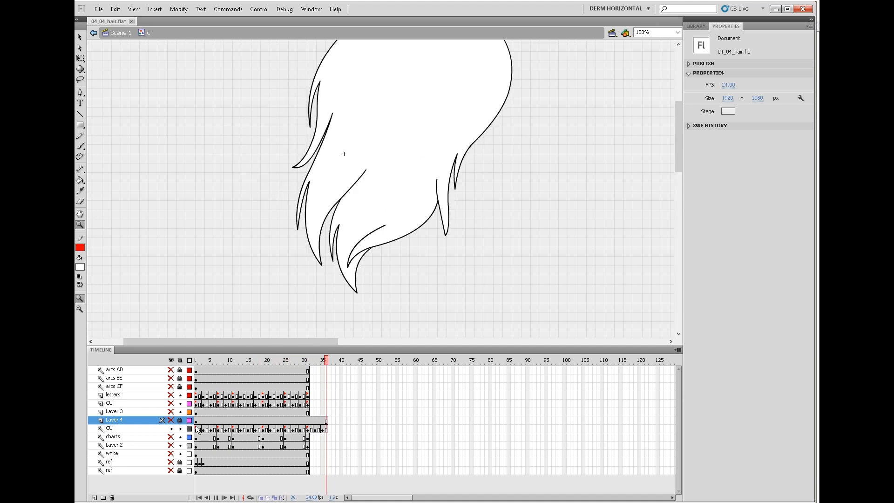
{"action": "key", "text": "Return"}
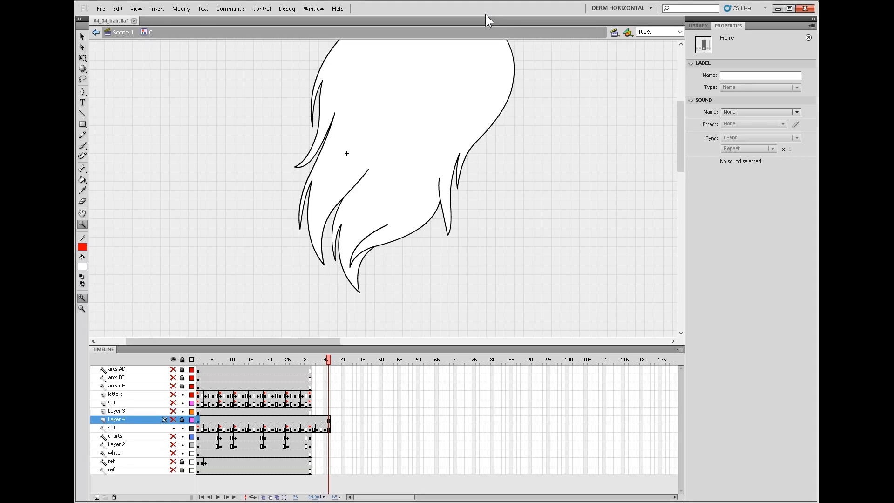
{"action": "left_click", "coordinate": [437, 185], "text": "alt"}
{"action": "left_click_drag", "start_coordinate": [464, 212], "coordinate": [481, 245]}
{"action": "left_click", "coordinate": [285, 188]}
{"action": "left_click_drag", "start_coordinate": [420, 242], "coordinate": [468, 198]}
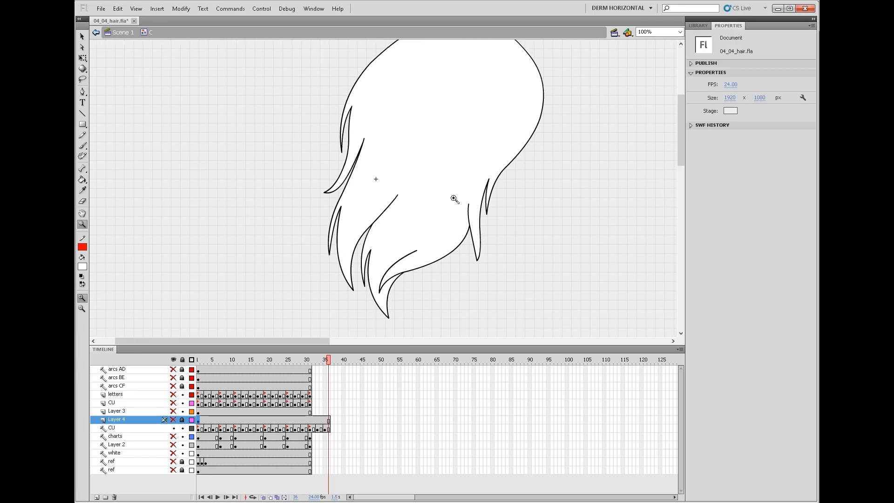
{"action": "key", "text": "Return"}
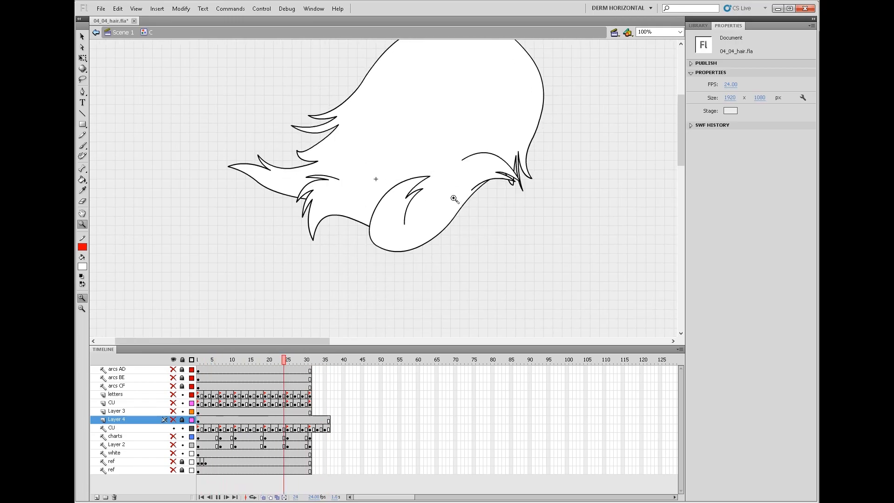
- Select frame 33 on the black CU layer and save the document under the new name 04_04_hair_overlap
{"action": "left_click", "coordinate": [318, 427]}
{"action": "key", "text": "v"}
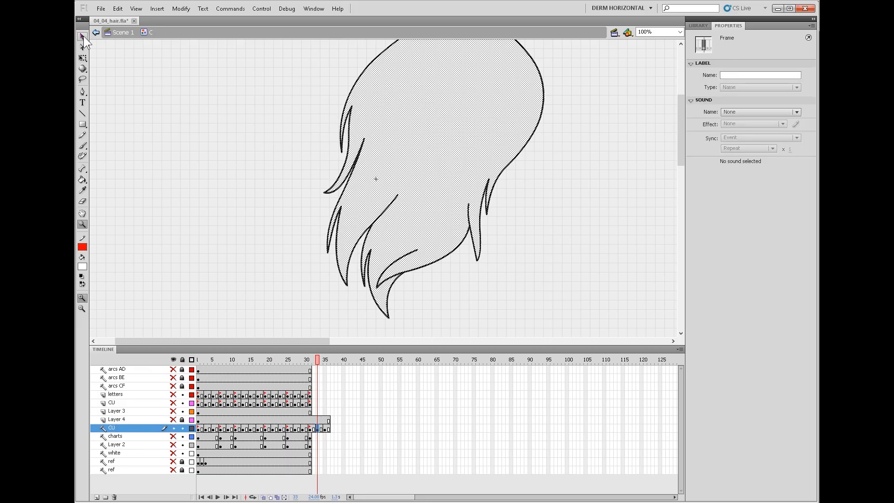
{"action": "left_click", "coordinate": [101, 9]}
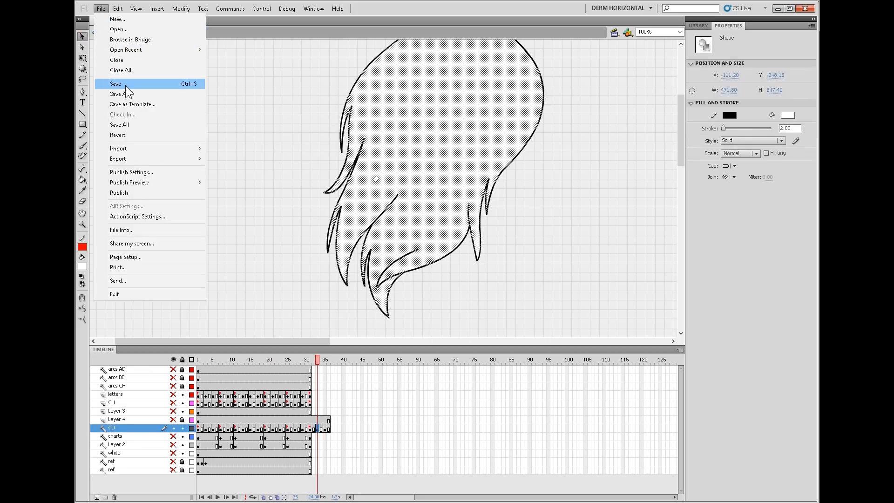
{"action": "left_click", "coordinate": [127, 94]}
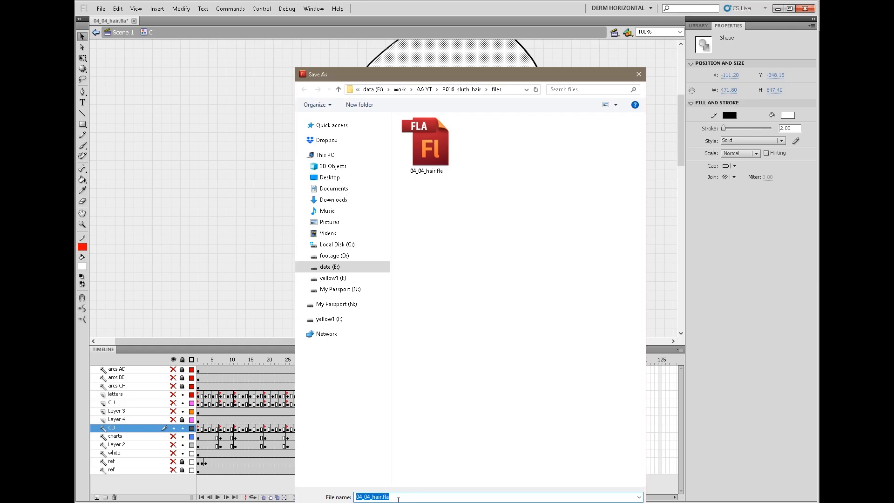
{"action": "left_click", "coordinate": [381, 496]}
{"action": "type", "text": "_overlap"}
{"action": "key", "text": "Return"}
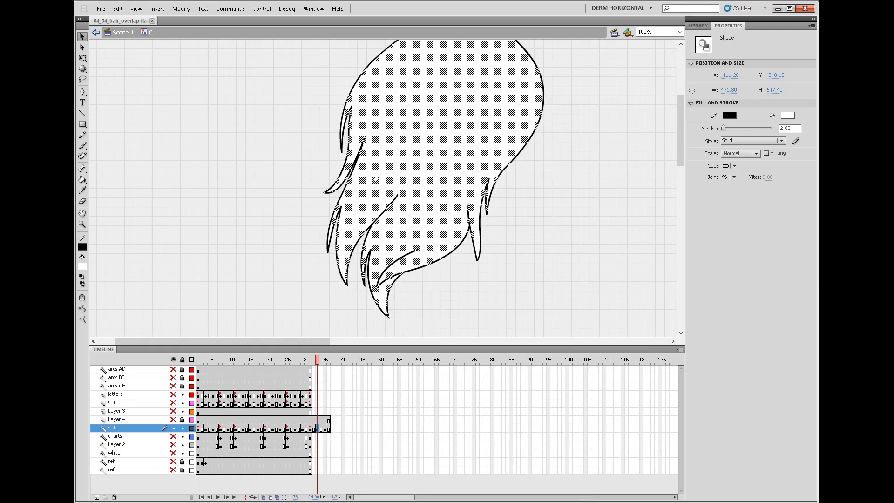
- Create a shape tween from frame 33 to frame 35 on the black CU layer and select its in-between frame
{"action": "left_click", "coordinate": [317, 429]}
{"action": "right_click", "coordinate": [318, 428]}
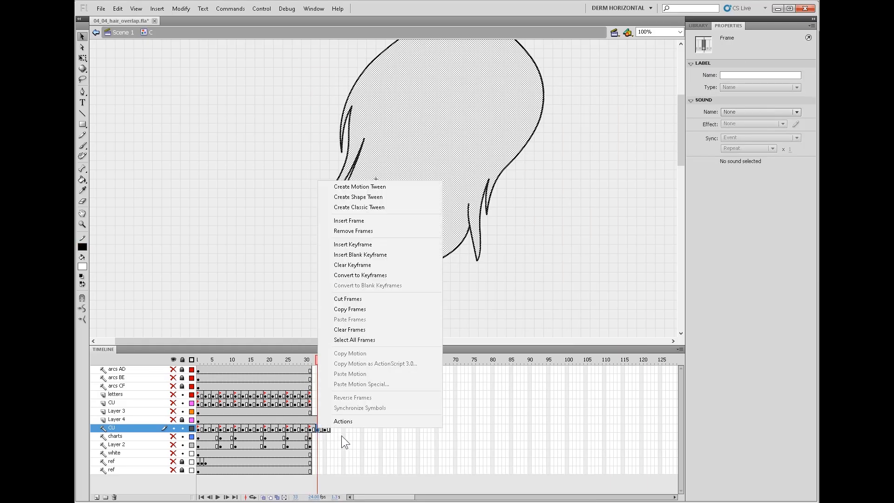
{"action": "left_click", "coordinate": [378, 196]}
{"action": "left_click", "coordinate": [321, 429]}
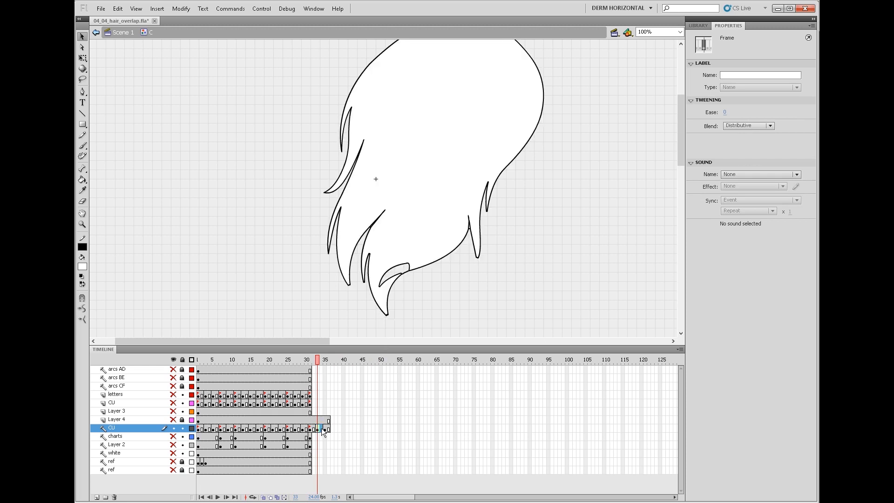
- Move the end keyframe of the black CU layer's shape tween to frame 36 and play the animation
{"action": "left_click", "coordinate": [317, 428]}
{"action": "key", "text": "period"}
{"action": "left_click", "coordinate": [325, 428]}
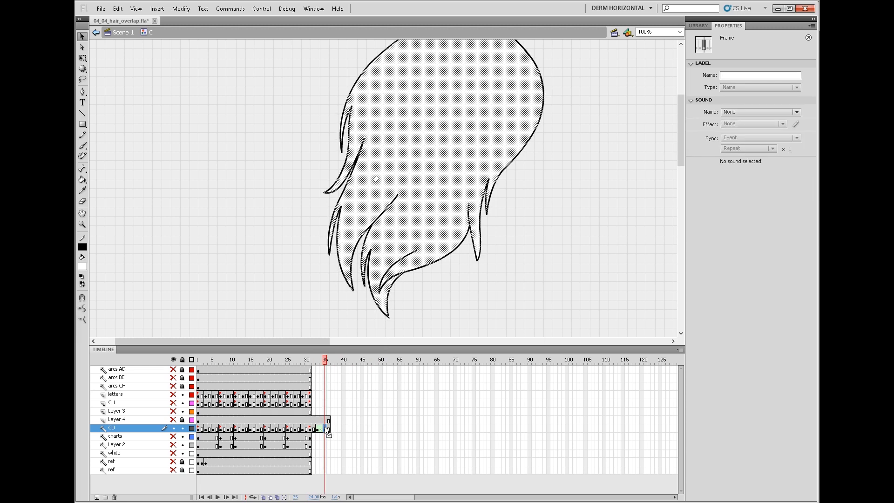
{"action": "key", "text": "Return"}
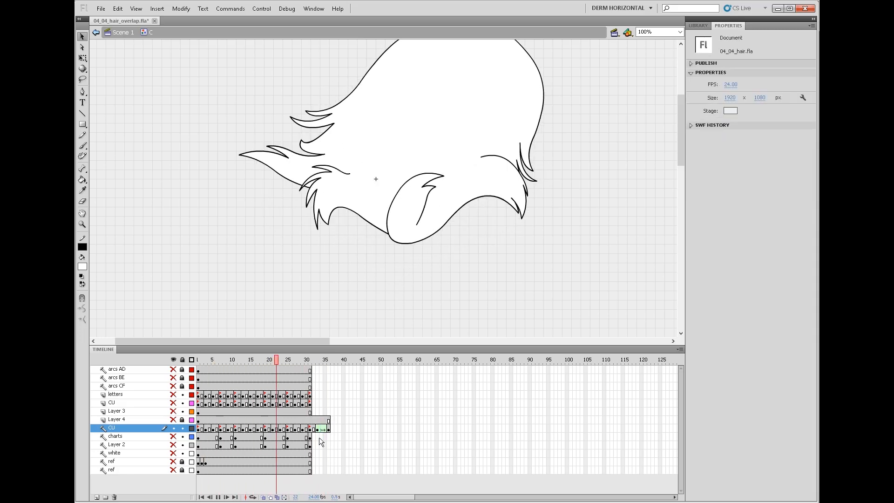
{"action": "left_click", "coordinate": [317, 431]}
{"action": "key", "text": "ctrl+shift+a"}
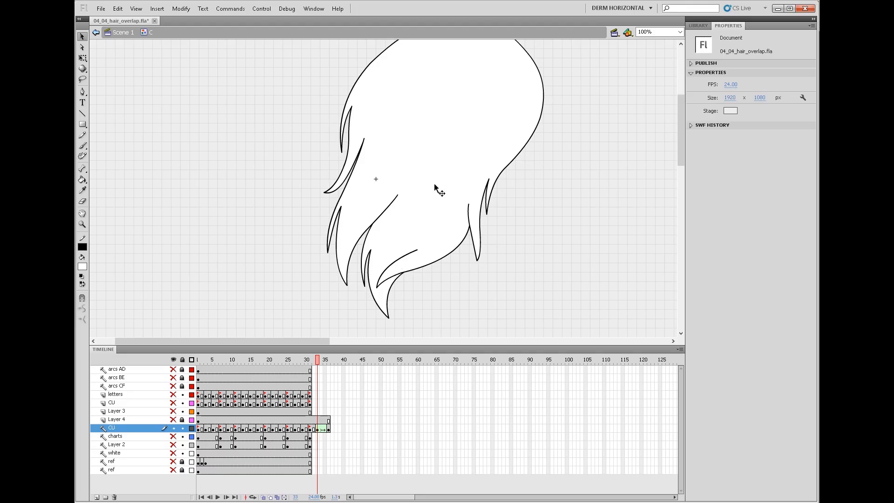
{"action": "key", "text": "Return"}
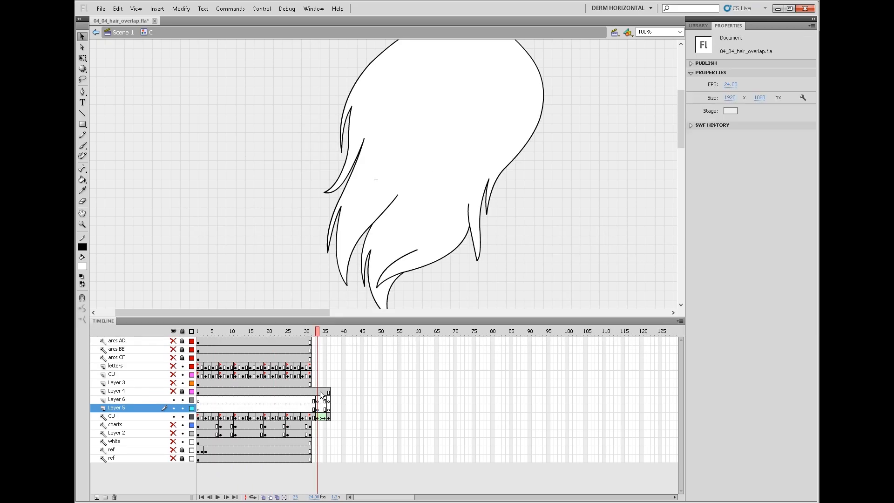
- Move the lower curl's inner lines on frame 33 from the black CU layer to Layer 5, keeping their position
{"action": "left_click", "coordinate": [321, 417]}
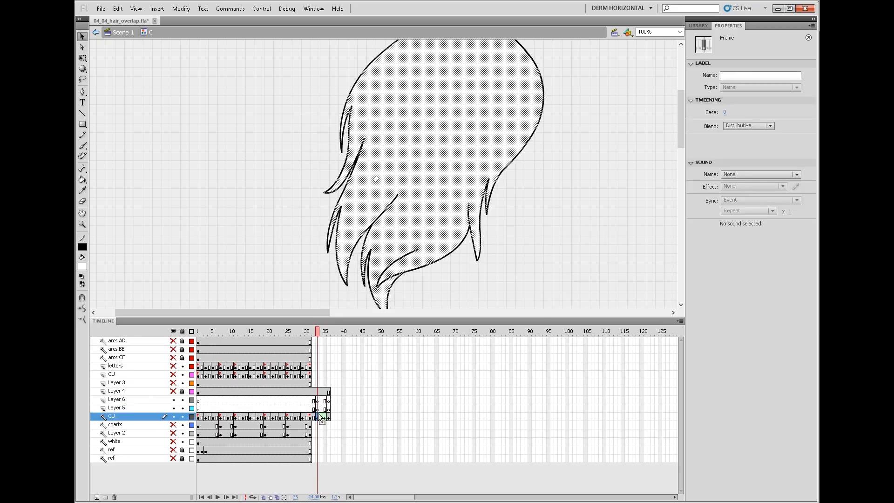
{"action": "left_click", "coordinate": [399, 259]}
{"action": "left_click", "coordinate": [391, 280], "text": "shift"}
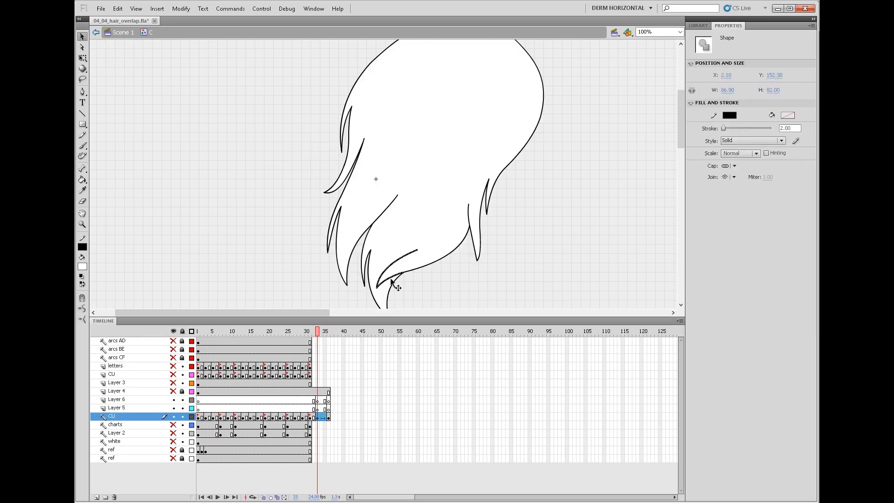
{"action": "key", "text": "ctrl+x"}
{"action": "left_click", "coordinate": [318, 409]}
{"action": "key", "text": "ctrl+shift+v"}
- Move the lower curl's inner lines on frame 36 from the black CU layer to Layer 5 in place
{"action": "left_click", "coordinate": [328, 417]}
{"action": "left_click", "coordinate": [394, 262]}
{"action": "left_click", "coordinate": [392, 276], "text": "shift"}
{"action": "key", "text": "ctrl+x"}
{"action": "left_click", "coordinate": [328, 410]}
{"action": "key", "text": "ctrl+shift+v"}
- Hide Layer 5 and preview the black CU layer's tween between frames 33 and 36 without the curl lines
{"action": "left_click", "coordinate": [172, 409]}
{"action": "left_click", "coordinate": [323, 418]}
{"action": "left_click", "coordinate": [325, 418]}
{"action": "left_click", "coordinate": [317, 417]}
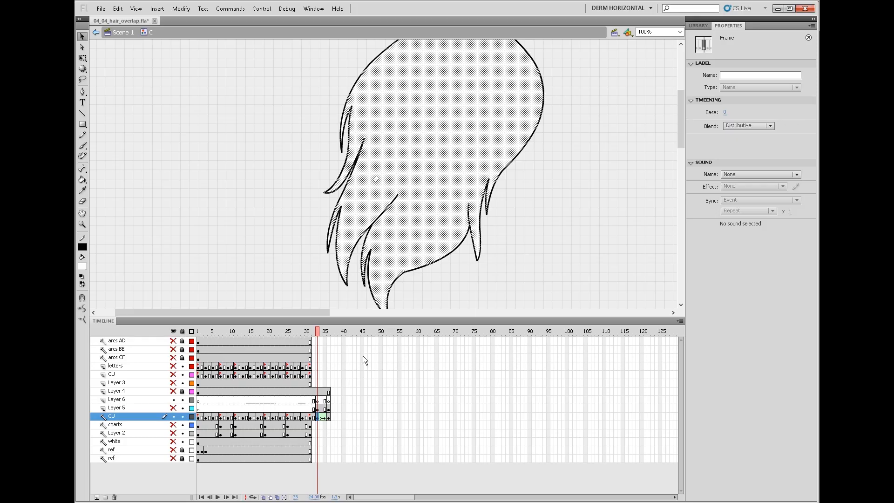
{"action": "left_click_drag", "start_coordinate": [502, 265], "coordinate": [509, 225]}
{"action": "key", "text": "Return"}
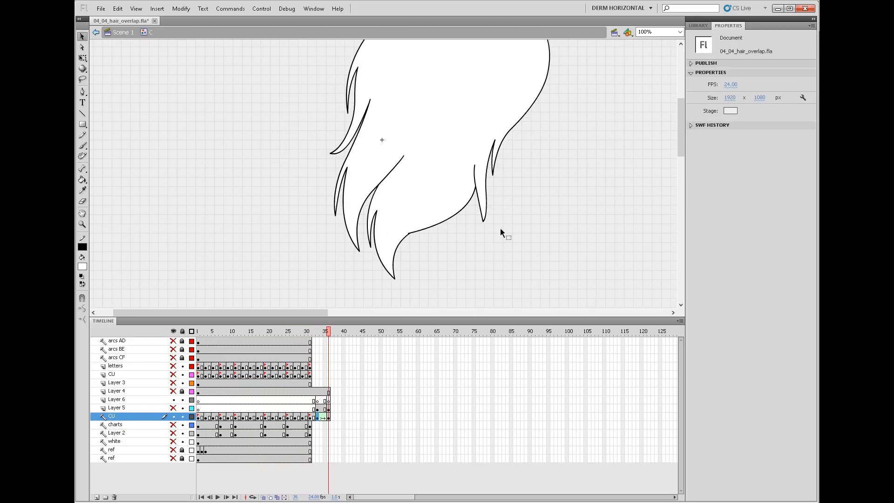
- Show Layer 5 and create a shape tween on it from frame 33 to frame 36
{"action": "left_click", "coordinate": [173, 408]}
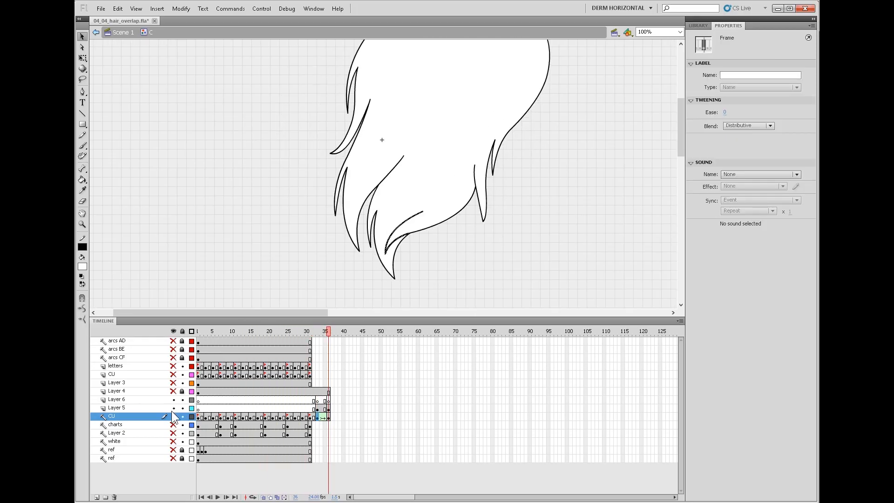
{"action": "left_click", "coordinate": [321, 409]}
{"action": "right_click", "coordinate": [326, 408]}
{"action": "left_click", "coordinate": [373, 177]}
- Scrub through the tweened ending and play the full animation from frame 1 with the whole hair shape in view
{"action": "mouse_move", "coordinate": [319, 332]}
{"action": "left_mouse_down"}
{"action": "mouse_move", "coordinate": [313, 336]}
{"action": "mouse_move", "coordinate": [328, 340]}
{"action": "mouse_move", "coordinate": [203, 357]}
{"action": "mouse_move", "coordinate": [317, 345]}
{"action": "left_mouse_up"}
{"action": "key", "text": "z"}
{"action": "left_click", "coordinate": [451, 229], "text": "alt"}
{"action": "left_click_drag", "start_coordinate": [457, 212], "coordinate": [455, 247]}
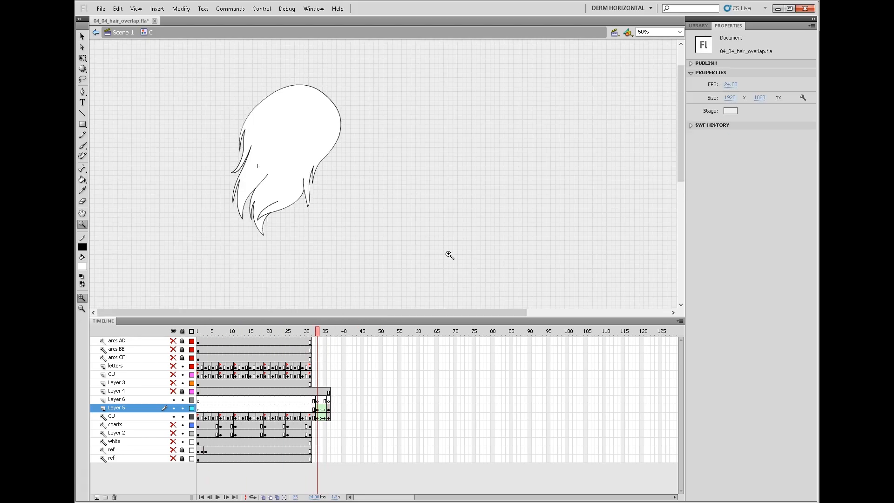
{"action": "left_click", "coordinate": [197, 408]}
{"action": "key", "text": "Return"}
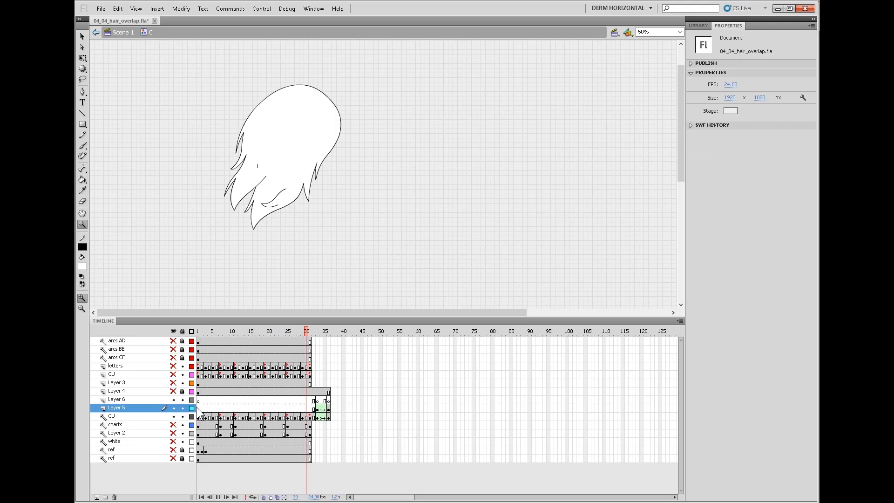
- Move the inner line extending above the middle strands on frame 33 from the black CU layer to Layer 6 in place
{"action": "left_click", "coordinate": [318, 401]}
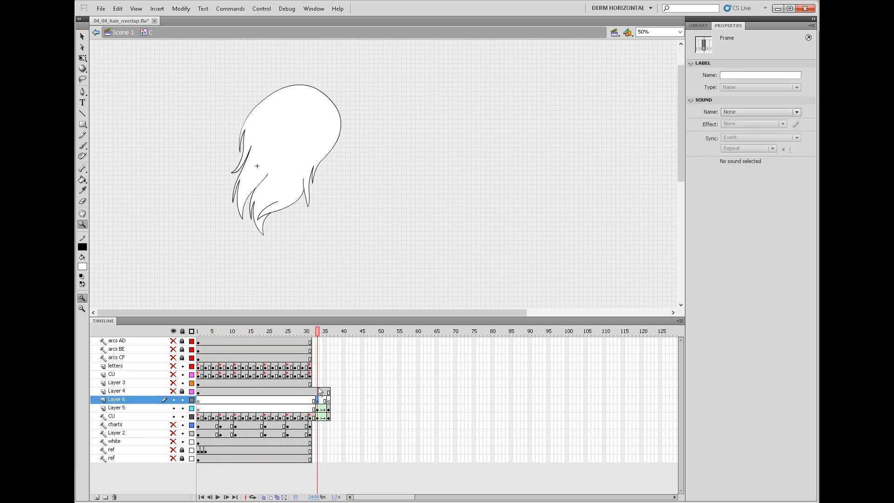
{"action": "left_click", "coordinate": [300, 176]}
{"action": "left_click_drag", "start_coordinate": [404, 212], "coordinate": [454, 218]}
{"action": "key", "text": "v"}
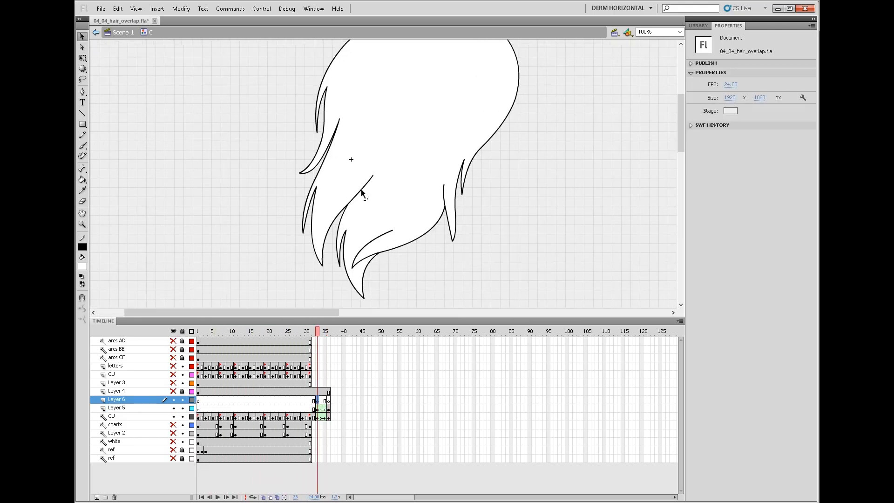
{"action": "left_click", "coordinate": [362, 194]}
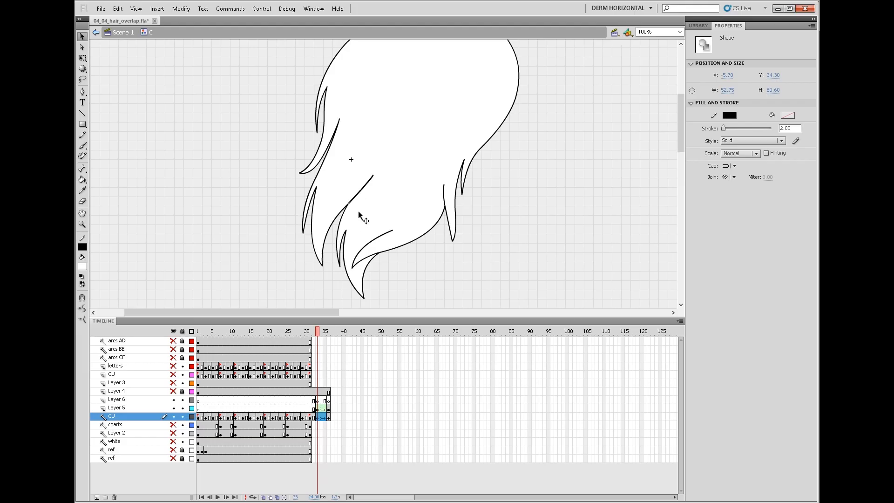
{"action": "key", "text": "Delete"}
{"action": "left_click", "coordinate": [317, 399]}
{"action": "key", "text": "ctrl+shift+v"}
- Move the same inner line on frame 36 to Layer 6 and shape-tween that layer from frame 33 to 36
{"action": "left_click", "coordinate": [329, 401]}
{"action": "left_click", "coordinate": [361, 195]}
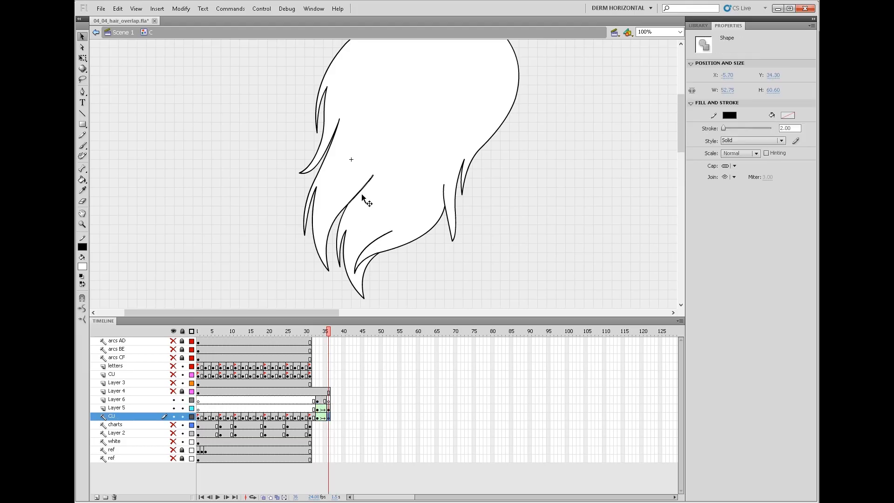
{"action": "left_click", "coordinate": [326, 401]}
{"action": "right_click", "coordinate": [320, 399]}
{"action": "left_click", "coordinate": [378, 179]}
{"action": "left_click", "coordinate": [295, 332]}
{"action": "left_click_drag", "start_coordinate": [294, 332], "coordinate": [314, 339]}
- Add a new layer directly above the black CU layer with blank keyframes on frames 33 and 36
{"action": "left_click", "coordinate": [135, 416]}
{"action": "left_click", "coordinate": [96, 498]}
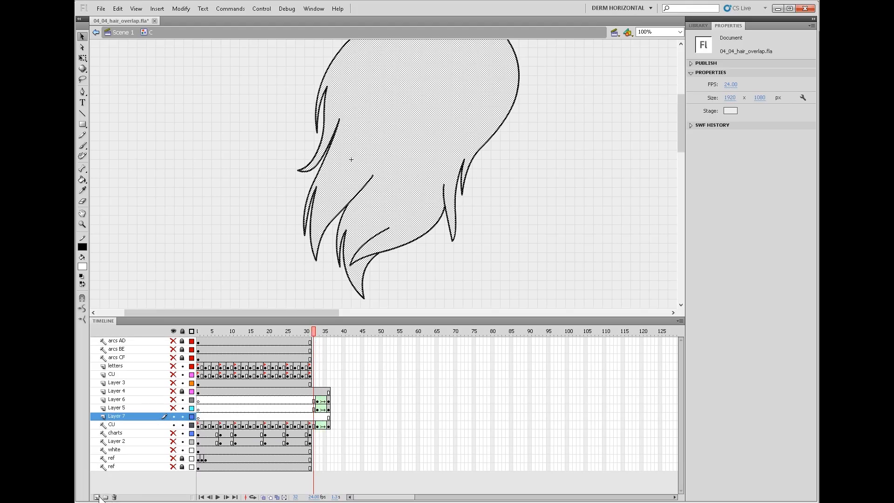
{"action": "left_click", "coordinate": [318, 416]}
{"action": "left_click", "coordinate": [329, 416]}
{"action": "key", "text": "F7"}
{"action": "left_click", "coordinate": [318, 417]}
{"action": "key", "text": "F7"}
{"action": "left_click", "coordinate": [328, 418]}
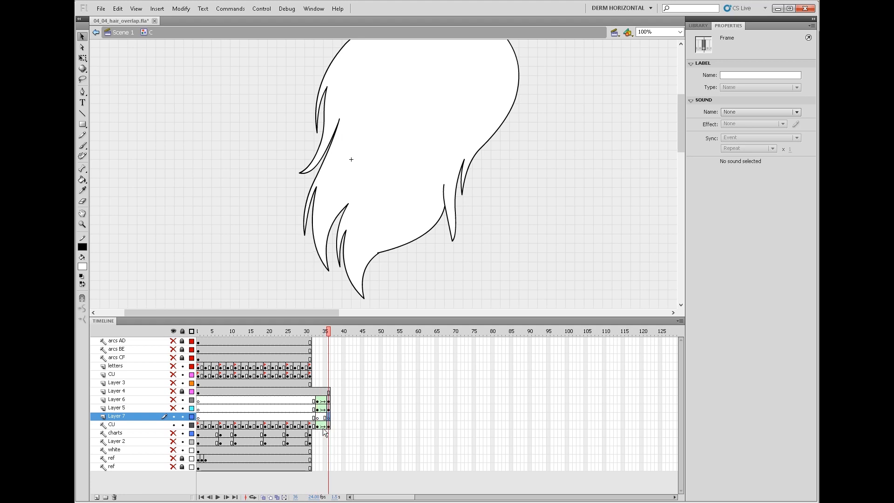
- Move the short inner line above the right-hand strand on frame 33 from the black CU layer to Layer 7 in place
{"action": "left_click", "coordinate": [318, 417]}
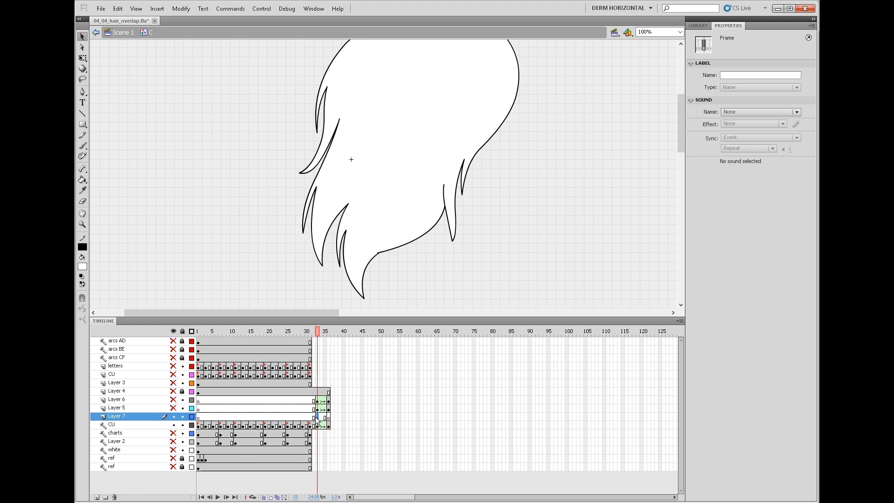
{"action": "left_click", "coordinate": [443, 199]}
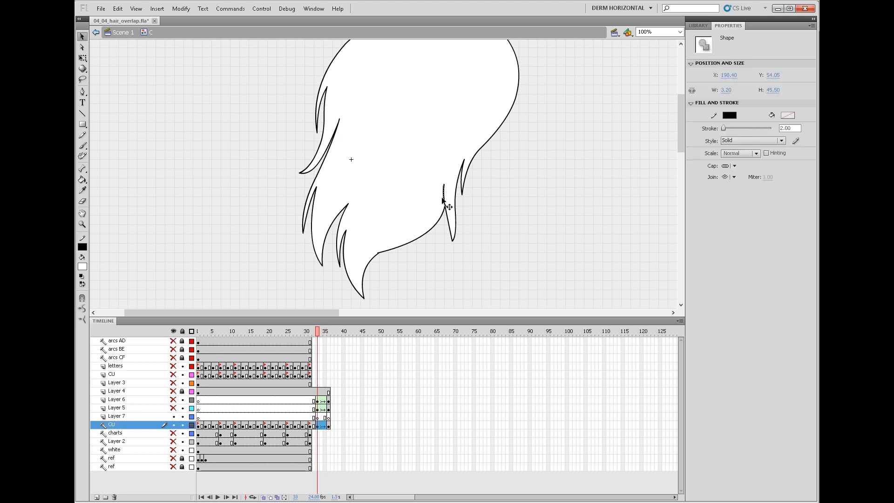
{"action": "key", "text": "ctrl+x"}
{"action": "left_click", "coordinate": [318, 417]}
{"action": "key", "text": "ctrl+shift+v"}
- Move the short inner line on frame 36 to Layer 7 and create a shape tween on it from frame 33
{"action": "left_click", "coordinate": [329, 425]}
{"action": "left_click", "coordinate": [416, 264]}
{"action": "left_click_drag", "start_coordinate": [444, 199], "coordinate": [440, 213]}
{"action": "left_click", "coordinate": [322, 417]}
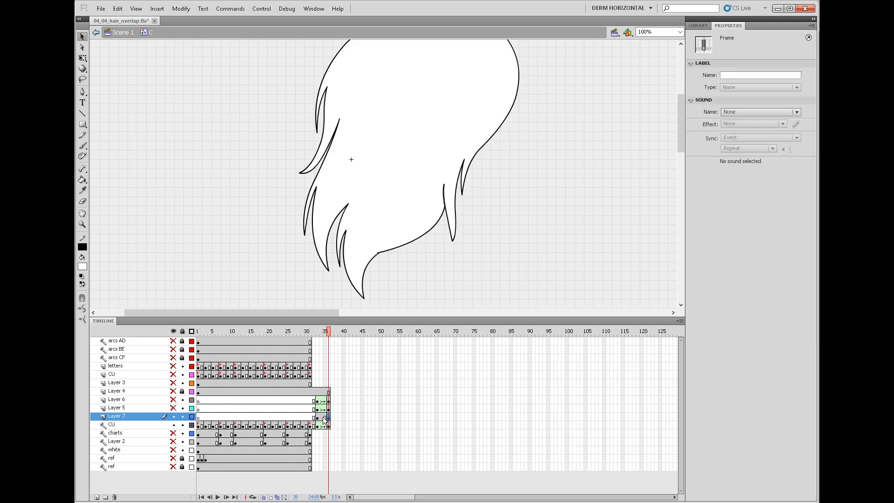
{"action": "right_click", "coordinate": [322, 417]}
{"action": "left_click", "coordinate": [390, 185]}
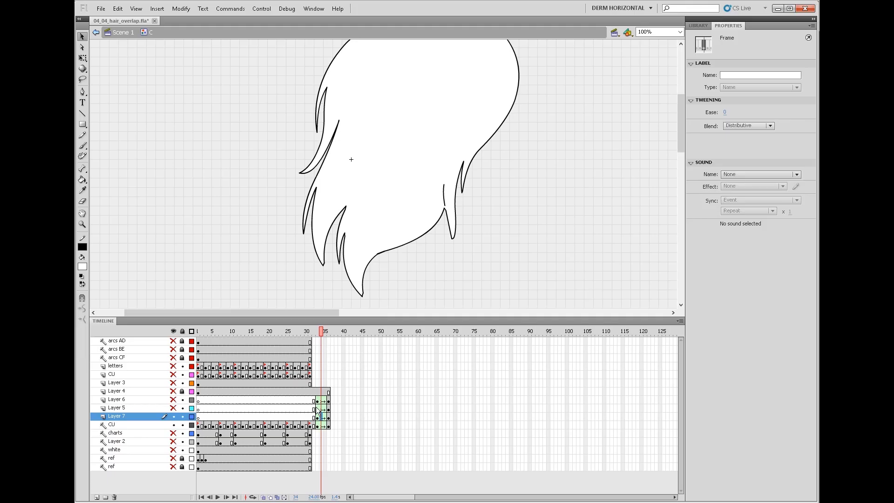
- Flip back and forth through the tweened frames from 33 onward to examine the black CU outline's in-betweens
{"action": "left_click", "coordinate": [316, 332]}
{"action": "key", "text": "period"}
{"action": "key", "text": "period"}
{"action": "key", "text": "comma"}
{"action": "key", "text": "comma"}
{"action": "key", "text": "period"}
{"action": "key", "text": "period"}
{"action": "key", "text": "comma"}
{"action": "key", "text": "comma"}
{"action": "key", "text": "period"}
{"action": "key", "text": "period"}
{"action": "key", "text": "comma"}
{"action": "key", "text": "comma"}
- Show Layers 5, 6 and 7, inspect the combined tweened frames up close, and play the animation
{"action": "left_click_drag", "start_coordinate": [175, 416], "coordinate": [174, 399]}
{"action": "key", "text": "period"}
{"action": "key", "text": "period"}
{"action": "key", "text": "period"}
{"action": "key", "text": "z"}
{"action": "left_click", "coordinate": [457, 203]}
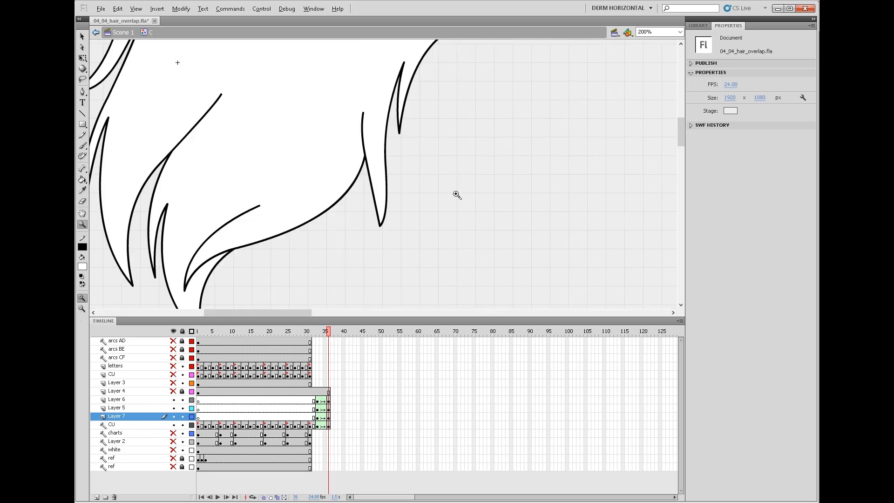
{"action": "left_click", "coordinate": [423, 210], "text": "alt"}
{"action": "left_click_drag", "start_coordinate": [418, 165], "coordinate": [487, 254]}
{"action": "left_click", "coordinate": [456, 227], "text": "alt"}
{"action": "key", "text": "comma"}
{"action": "key", "text": "comma"}
{"action": "left_click", "coordinate": [317, 410]}
{"action": "key", "text": "Return"}
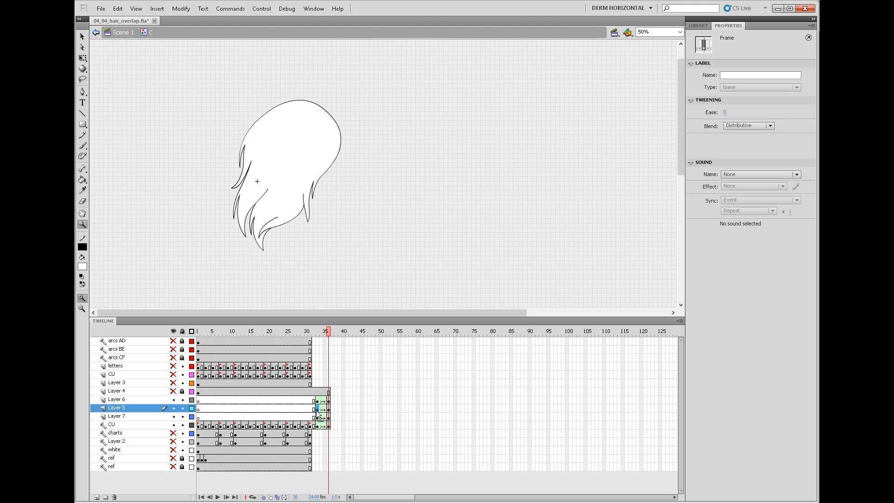
- Hide Layers 5 to 7, delete the stray stub beside the lowest strand on black CU frames 36 and 33, and save the document
{"action": "left_click", "coordinate": [318, 411]}
{"action": "left_click_drag", "start_coordinate": [175, 412], "coordinate": [175, 400]}
{"action": "left_click", "coordinate": [291, 193]}
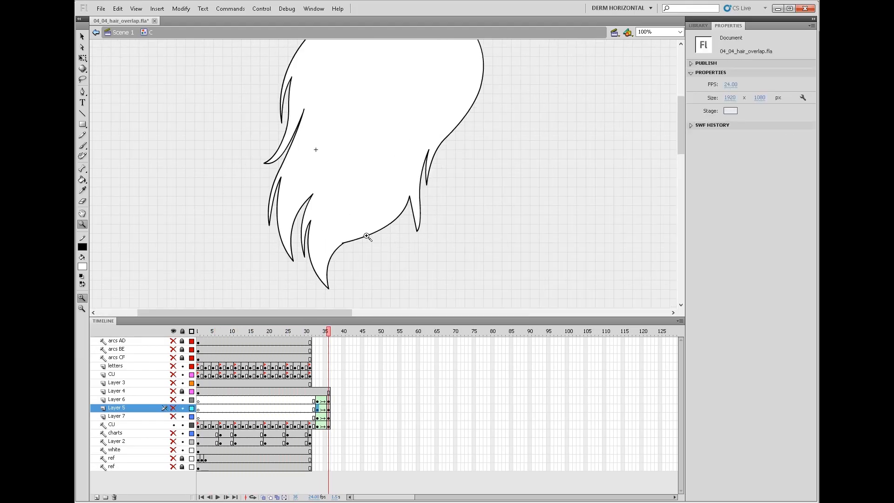
{"action": "left_click", "coordinate": [344, 238]}
{"action": "key", "text": "v"}
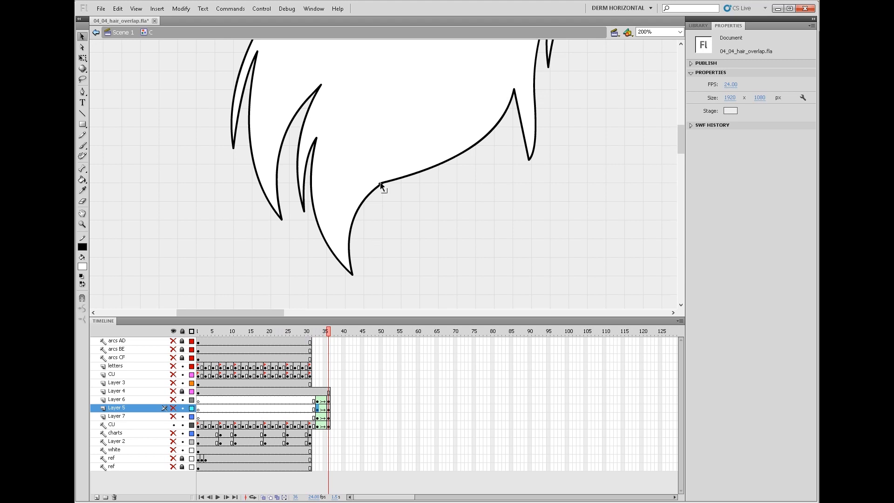
{"action": "left_click", "coordinate": [380, 183]}
{"action": "key", "text": "comma"}
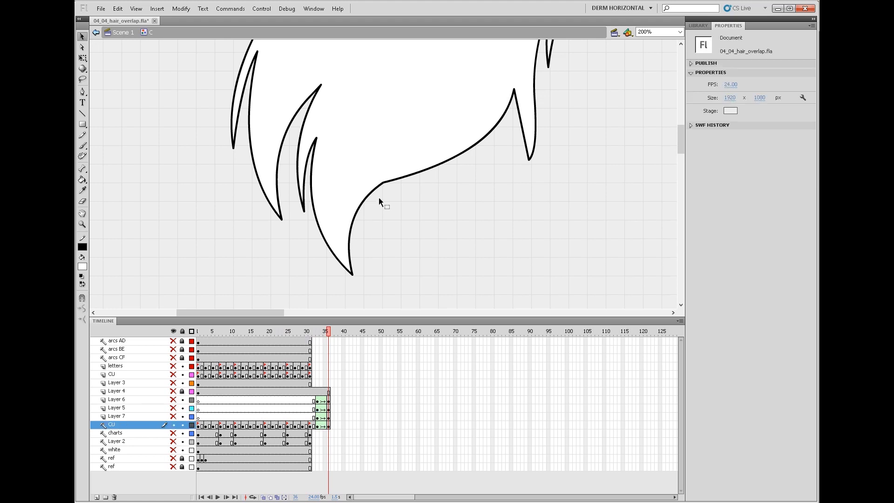
{"action": "key", "text": "comma"}
{"action": "key", "text": "comma"}
{"action": "key", "text": "Delete"}
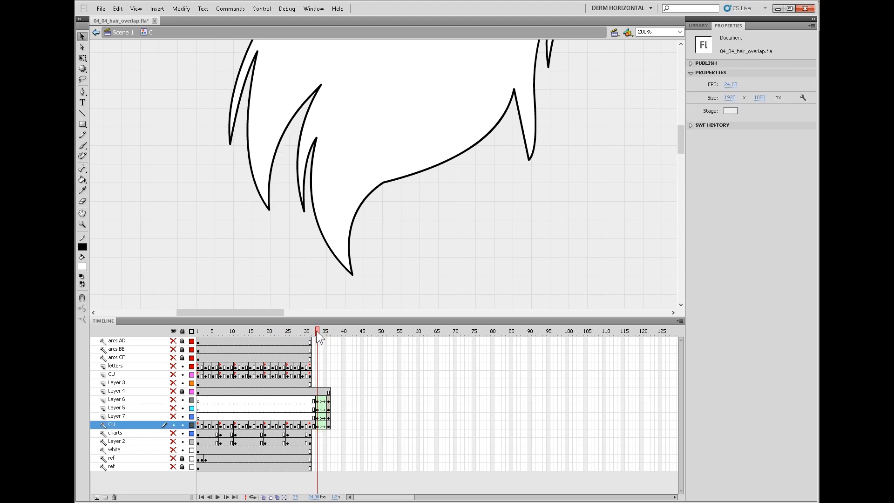
{"action": "left_click", "coordinate": [103, 10]}
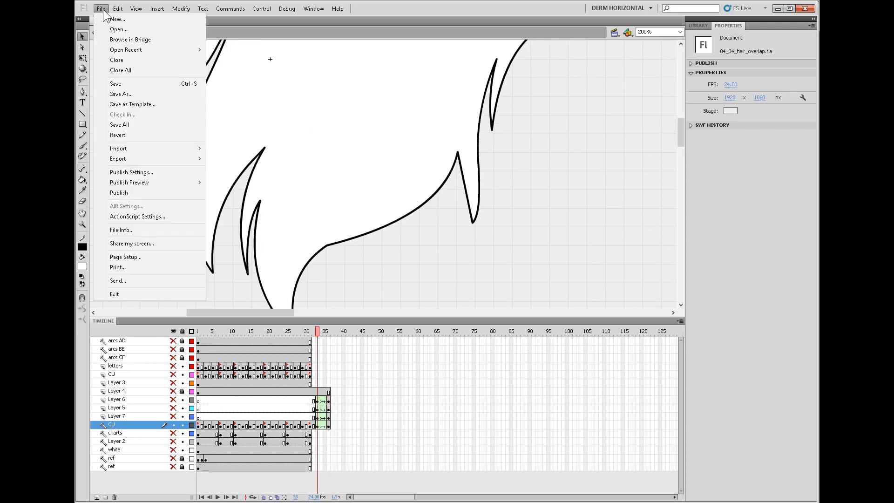
{"action": "left_click", "coordinate": [119, 83]}
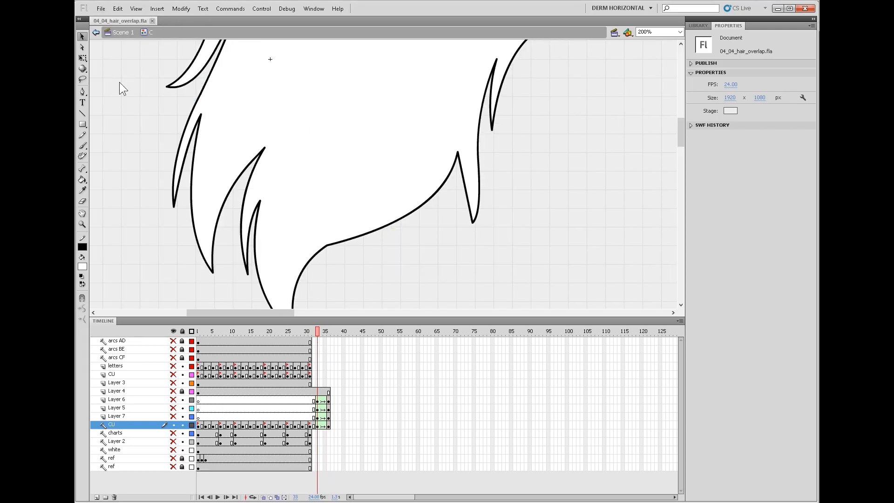
- Add two shape hints on frame 33 of the black CU layer for the right-hand strand's tip and inner notch
{"action": "left_click", "coordinate": [318, 417]}
{"action": "left_click", "coordinate": [317, 427]}
{"action": "left_click_drag", "start_coordinate": [513, 177], "coordinate": [530, 234]}
{"action": "left_click_drag", "start_coordinate": [385, 83], "coordinate": [457, 200]}
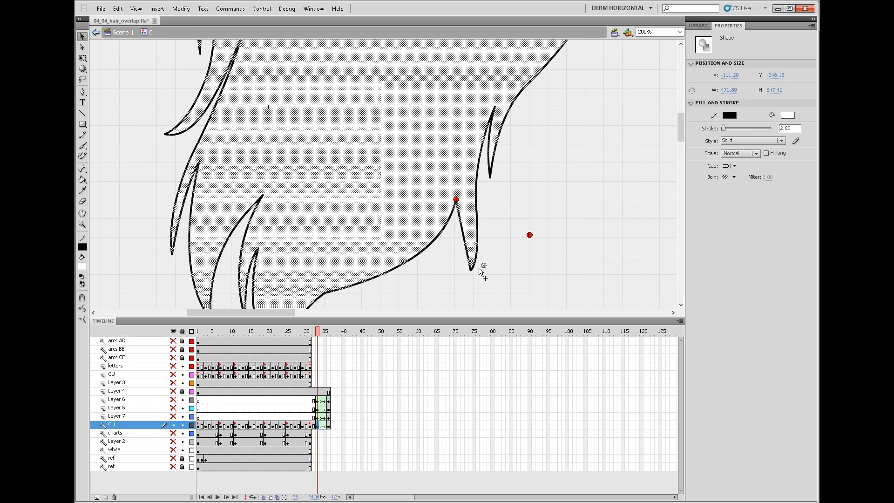
- Match the two shape hints on frame 36 to the right-hand strand's tip and inner notch, and scrub the tween
{"action": "left_click", "coordinate": [328, 425]}
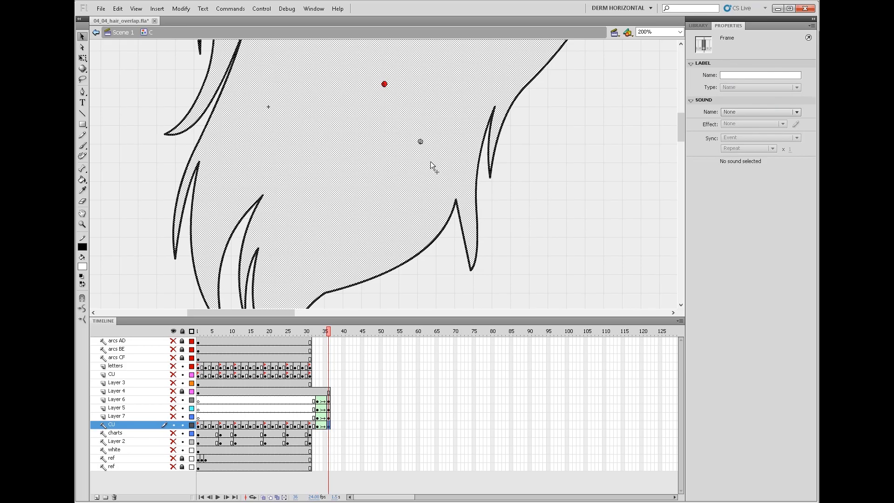
{"action": "left_click", "coordinate": [471, 271]}
{"action": "left_click_drag", "start_coordinate": [385, 83], "coordinate": [457, 200]}
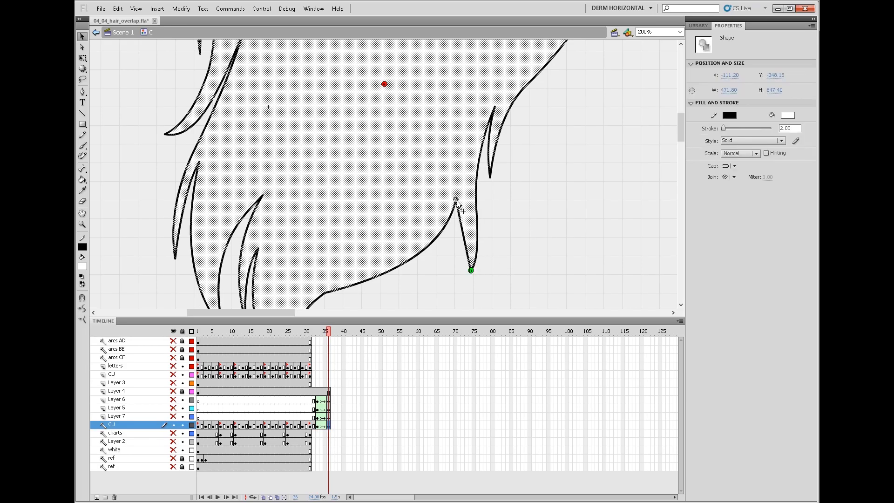
{"action": "mouse_move", "coordinate": [326, 332]}
{"action": "left_mouse_down"}
{"action": "mouse_move", "coordinate": [317, 340]}
{"action": "mouse_move", "coordinate": [334, 341]}
{"action": "mouse_move", "coordinate": [320, 347]}
{"action": "mouse_move", "coordinate": [313, 333]}
{"action": "mouse_move", "coordinate": [328, 336]}
{"action": "left_mouse_up"}
{"action": "left_click_drag", "start_coordinate": [494, 155], "coordinate": [479, 202]}
{"action": "left_click_drag", "start_coordinate": [324, 329], "coordinate": [318, 333]}
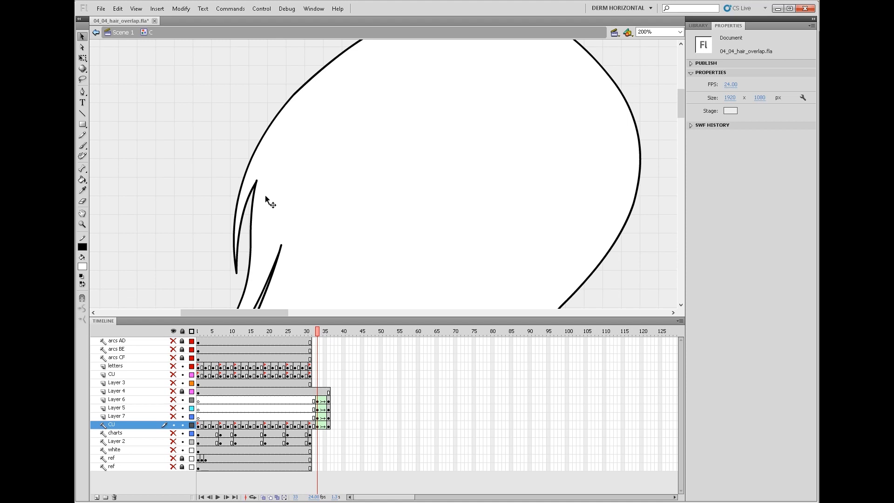
- Place the next shape hint on frame 36 at the upper-left strand's inner notch and return to frame 33
{"action": "left_click", "coordinate": [328, 426]}
{"action": "left_click_drag", "start_coordinate": [420, 303], "coordinate": [257, 180]}
{"action": "left_click_drag", "start_coordinate": [351, 254], "coordinate": [373, 196]}
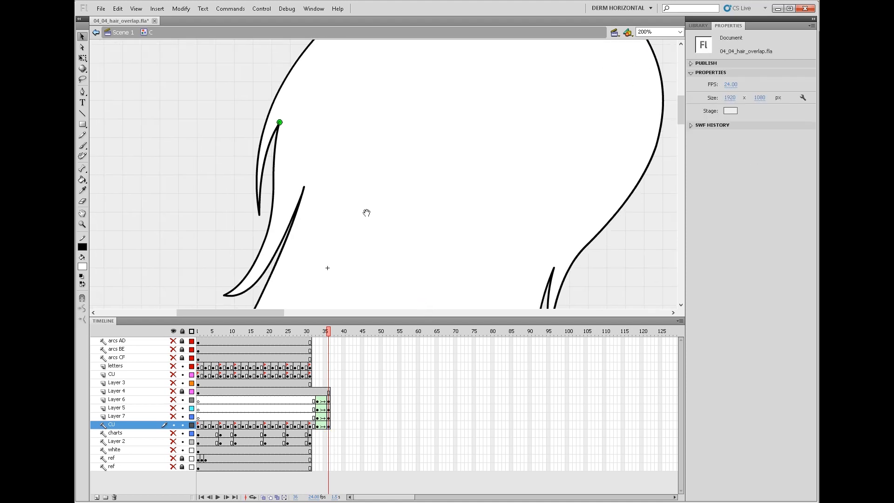
{"action": "left_click_drag", "start_coordinate": [327, 330], "coordinate": [317, 335]}
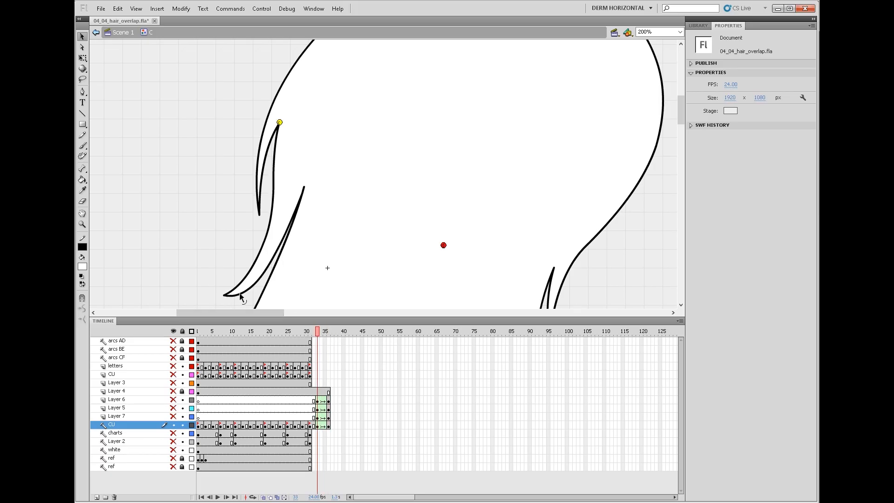
- Add shape hints at the upper-left strand's outer tip and the next strand's inner notch, matching them on CU frames 33 and 36
{"action": "key", "text": "ctrl+shift+h"}
{"action": "left_click_drag", "start_coordinate": [442, 247], "coordinate": [403, 267]}
{"action": "left_click_drag", "start_coordinate": [417, 307], "coordinate": [438, 234]}
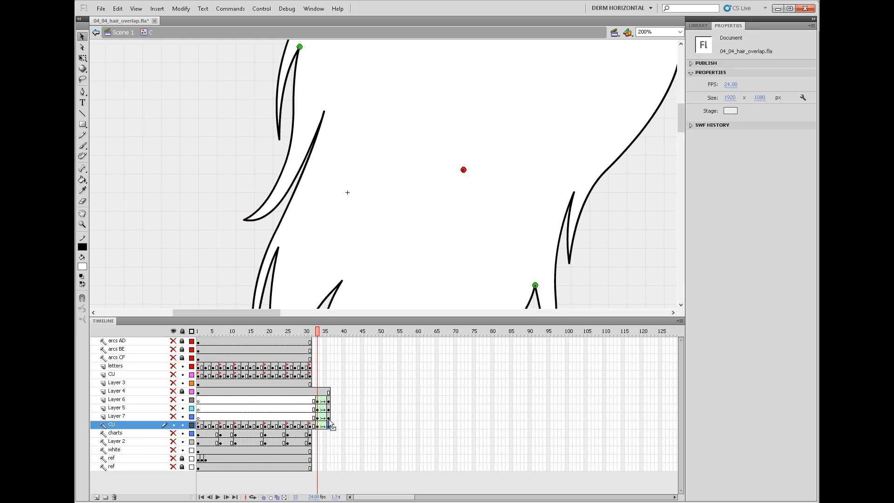
{"action": "left_click", "coordinate": [328, 426]}
{"action": "left_click_drag", "start_coordinate": [281, 259], "coordinate": [278, 247]}
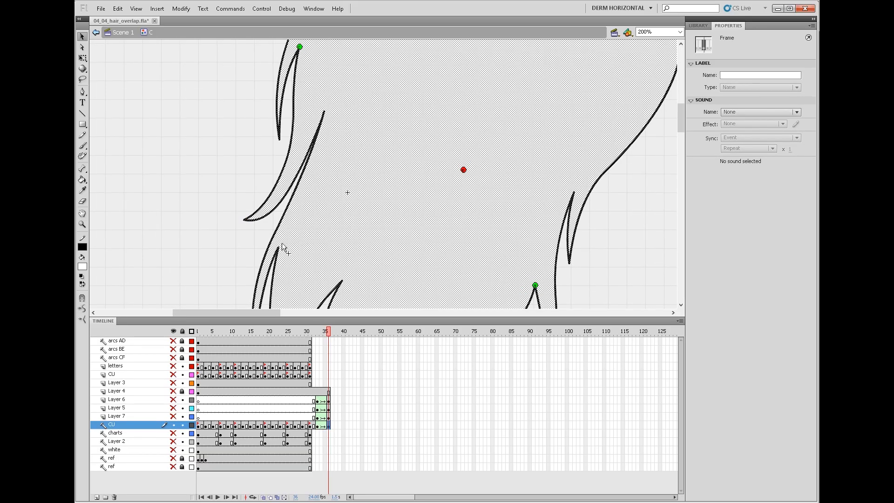
{"action": "left_click_drag", "start_coordinate": [250, 218], "coordinate": [244, 220]}
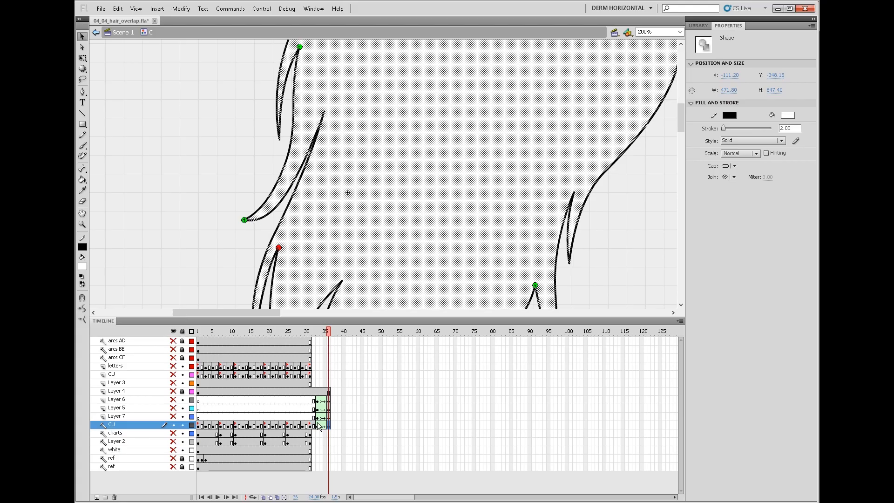
{"action": "left_click", "coordinate": [317, 425]}
{"action": "left_click_drag", "start_coordinate": [282, 248], "coordinate": [278, 248]}
{"action": "left_click_drag", "start_coordinate": [322, 332], "coordinate": [325, 332]}
- Show Layers 5 to 7 again and play the whole hair animation
{"action": "left_click", "coordinate": [474, 218], "text": "alt"}
{"action": "left_click", "coordinate": [474, 217], "text": "alt"}
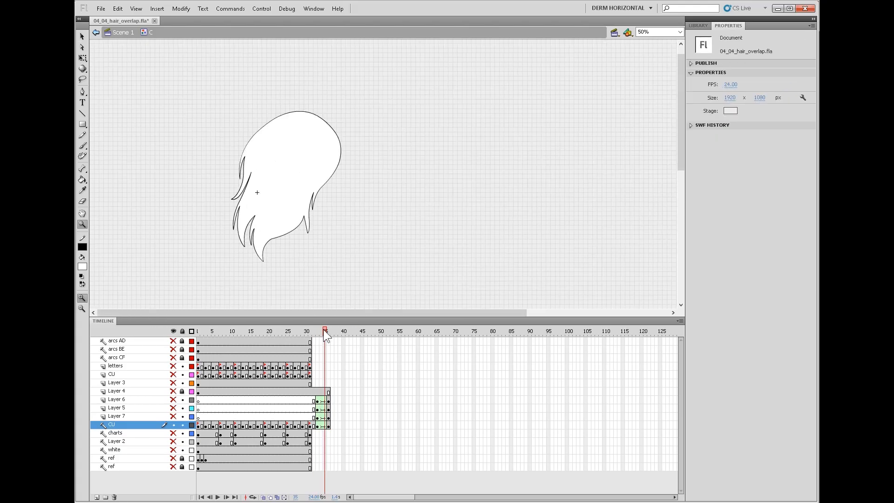
{"action": "key", "text": "Return"}
{"action": "left_click_drag", "start_coordinate": [176, 416], "coordinate": [179, 400]}
{"action": "key", "text": "Return"}
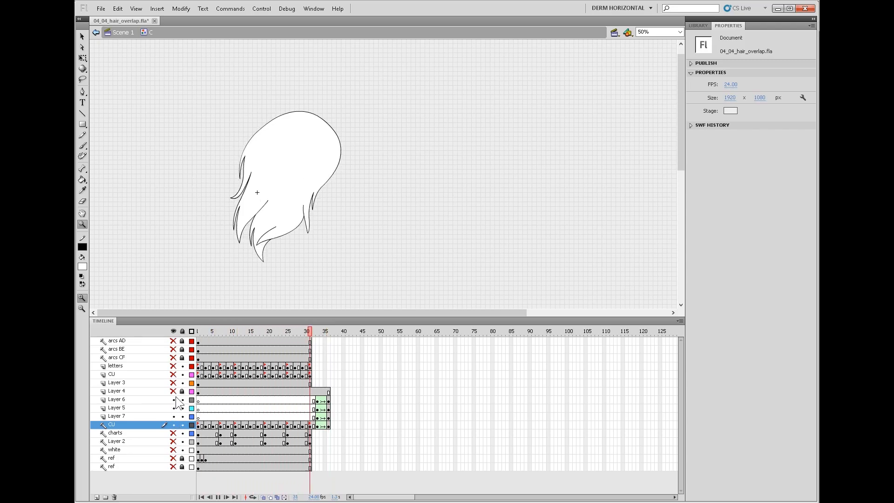
- Extend the shape tweens on the black CU layer and Layers 5 to 7 by three frames and play the result
{"action": "left_click_drag", "start_coordinate": [318, 400], "coordinate": [321, 421]}
{"action": "key", "text": "F5"}
{"action": "key", "text": "F5"}
{"action": "key", "text": "F5"}
{"action": "key", "text": "Return"}
{"action": "key", "text": "Return"}
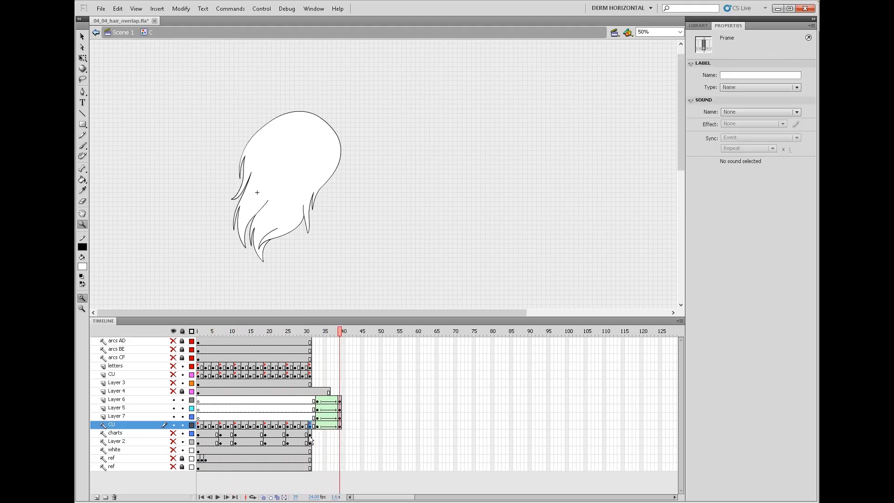
- Open the ease value of Layer 6's frame 33 tween, and review the settling motion by playing and stepping through it
{"action": "left_click_drag", "start_coordinate": [326, 401], "coordinate": [328, 410]}
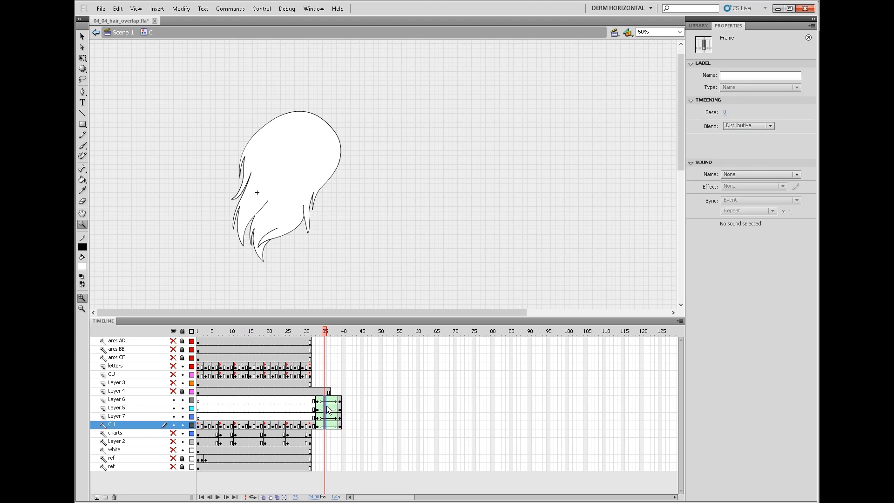
{"action": "left_click", "coordinate": [315, 401]}
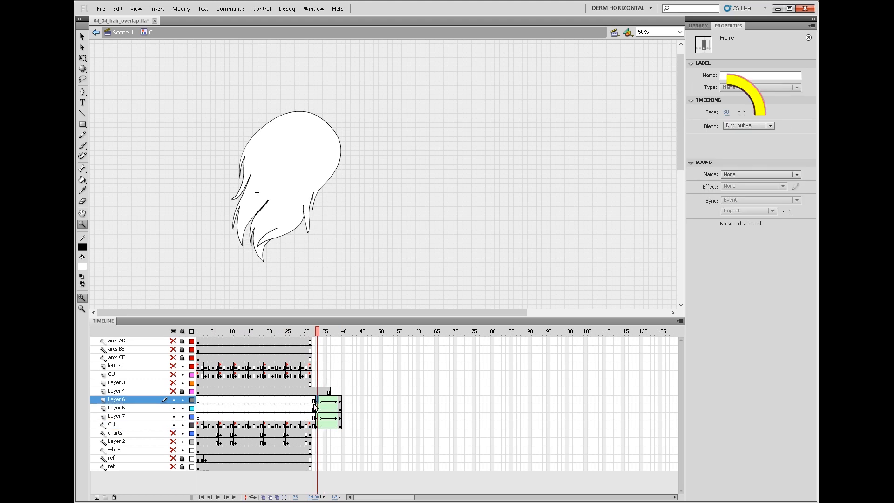
{"action": "left_click", "coordinate": [727, 112]}
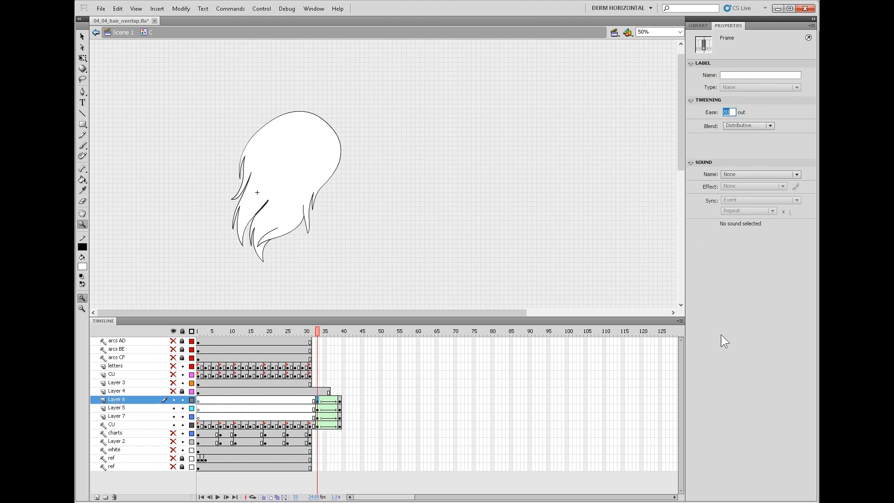
{"action": "left_click", "coordinate": [315, 409]}
{"action": "key", "text": "Return"}
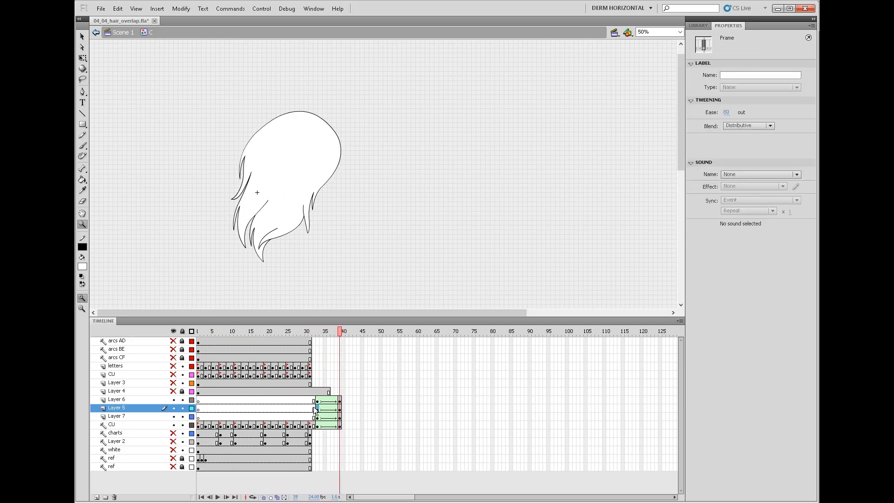
{"action": "key", "text": "Return"}
{"action": "key", "text": "Return"}
{"action": "left_click", "coordinate": [317, 401]}
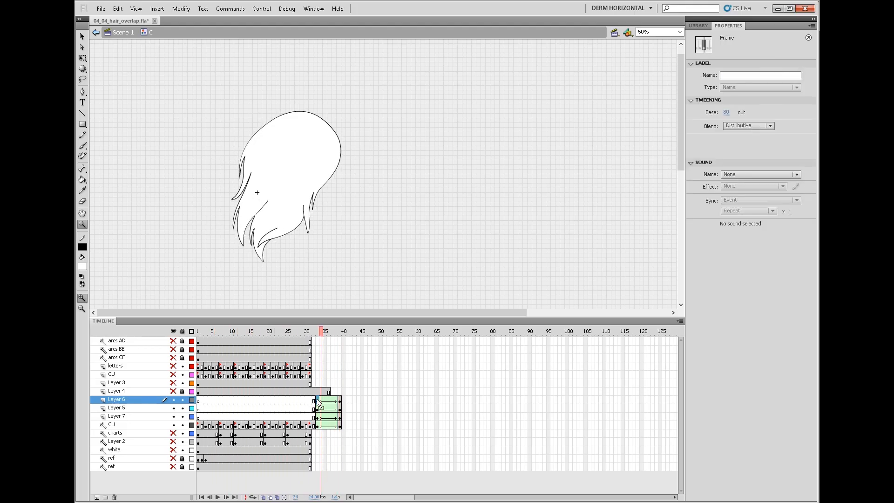
{"action": "key", "text": "period"}
{"action": "key", "text": "period"}
{"action": "key", "text": "period"}
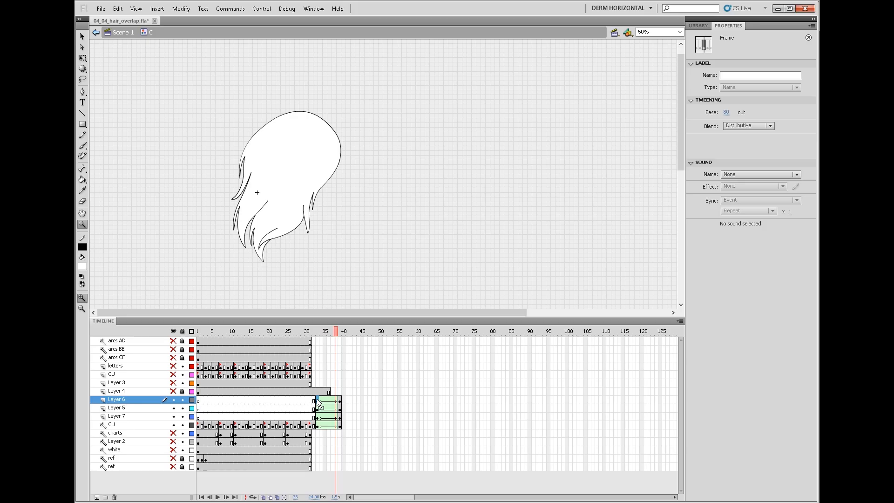
- Compare the black CU layer's drawings on frames 9 and 11, and go to its frame 31 drawing
{"action": "left_click", "coordinate": [313, 425]}
{"action": "left_click", "coordinate": [229, 426]}
{"action": "key", "text": "period"}
{"action": "key", "text": "period"}
{"action": "key", "text": "period"}
{"action": "left_click", "coordinate": [236, 427]}
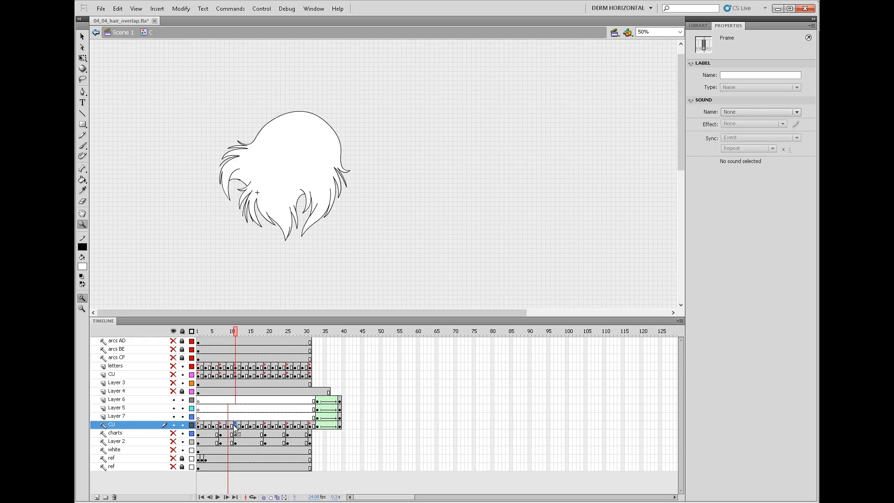
{"action": "left_click", "coordinate": [228, 427]}
{"action": "left_click", "coordinate": [235, 428]}
{"action": "left_click", "coordinate": [308, 427]}
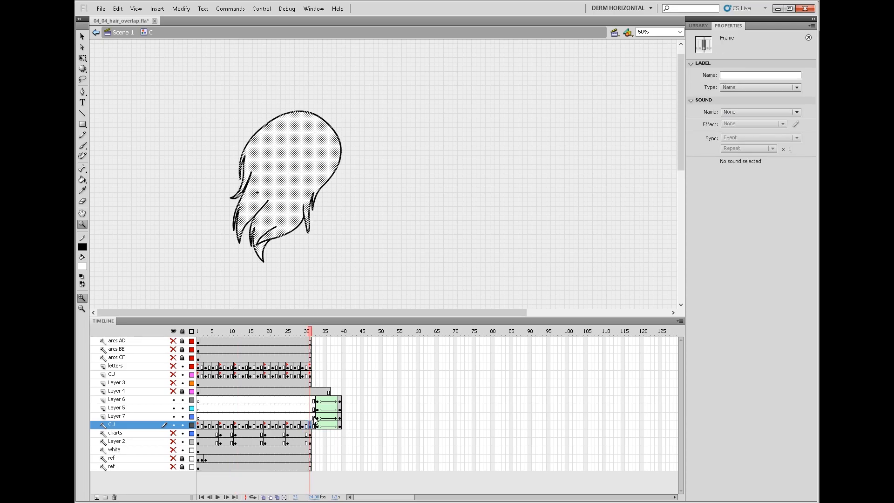
- Add keyframes at frame 31 on Layers 5 to 7 and move the right-hand strand's inner line from CU onto Layer 7
{"action": "left_click", "coordinate": [312, 417]}
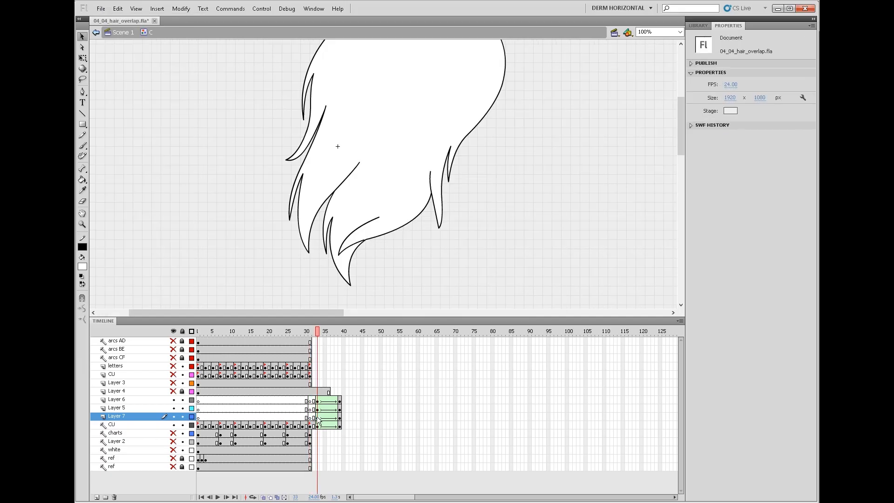
{"action": "left_click", "coordinate": [318, 417]}
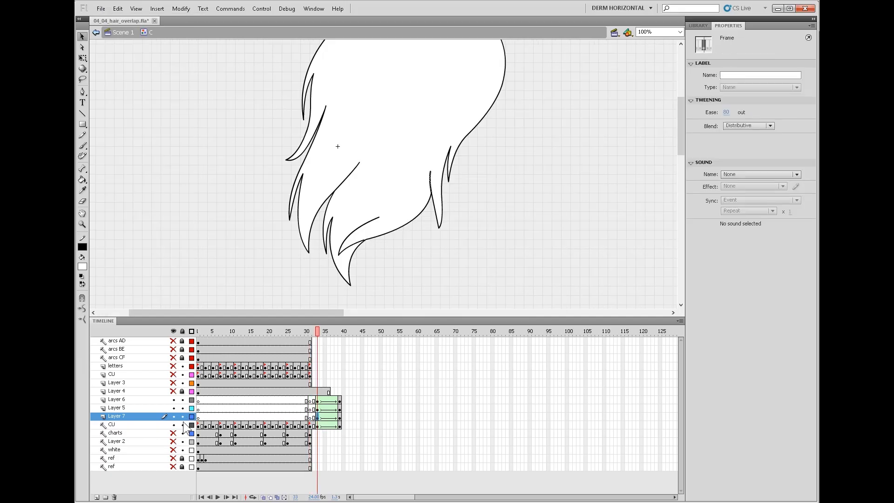
{"action": "left_click", "coordinate": [423, 221]}
{"action": "left_click", "coordinate": [310, 426]}
{"action": "left_click", "coordinate": [422, 229]}
{"action": "key", "text": "Delete"}
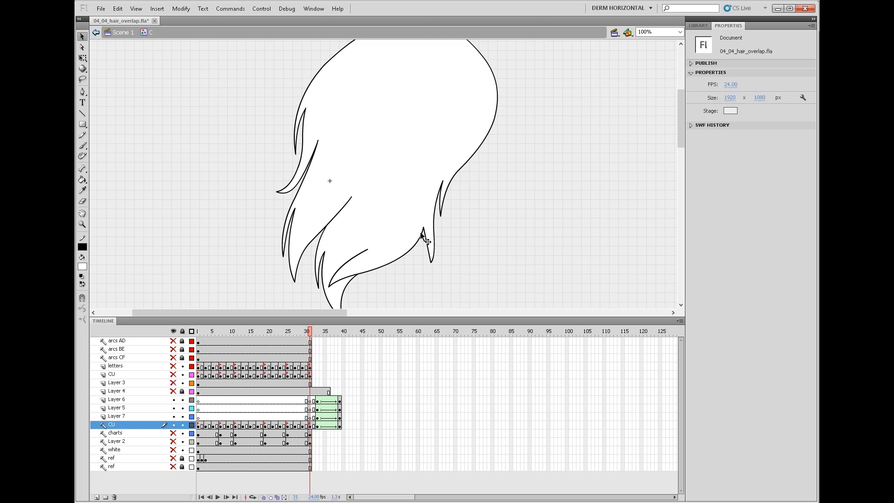
{"action": "left_click", "coordinate": [310, 418]}
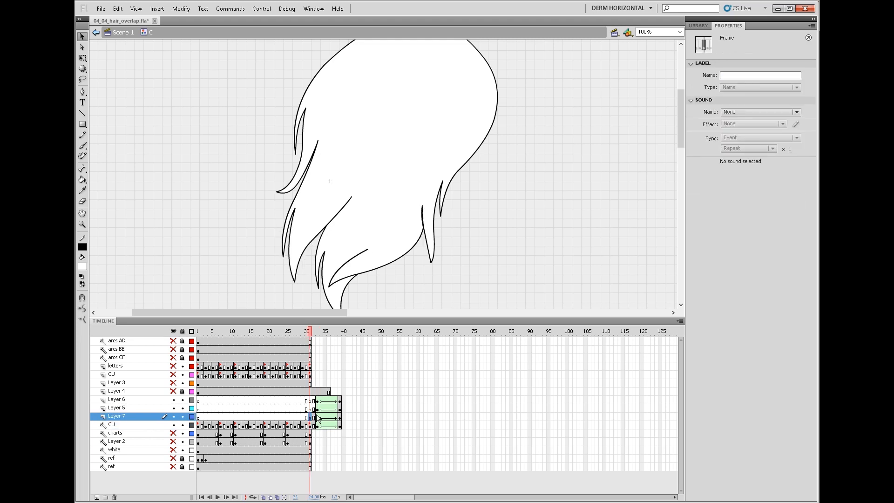
- Move the lowest strand's inner line on CU frame 31 onto Layer 5 in the same position
{"action": "left_click", "coordinate": [318, 410]}
{"action": "left_click", "coordinate": [310, 425]}
{"action": "left_click", "coordinate": [352, 258]}
{"action": "key", "text": "ctrl+x"}
{"action": "left_click", "coordinate": [310, 409]}
{"action": "key", "text": "ctrl+shift+v"}
{"action": "left_click", "coordinate": [318, 409]}
- Move the middle strand's inner line from CU frame 31 onto Layer 6 in the same position
{"action": "left_click", "coordinate": [310, 401]}
{"action": "left_click", "coordinate": [337, 215]}
{"action": "key", "text": "ctrl+x"}
{"action": "left_click", "coordinate": [311, 401]}
{"action": "key", "text": "ctrl+shift+v"}
{"action": "left_click", "coordinate": [318, 401]}
{"action": "key", "text": "ctrl+shift+v"}
{"action": "left_click", "coordinate": [310, 401]}
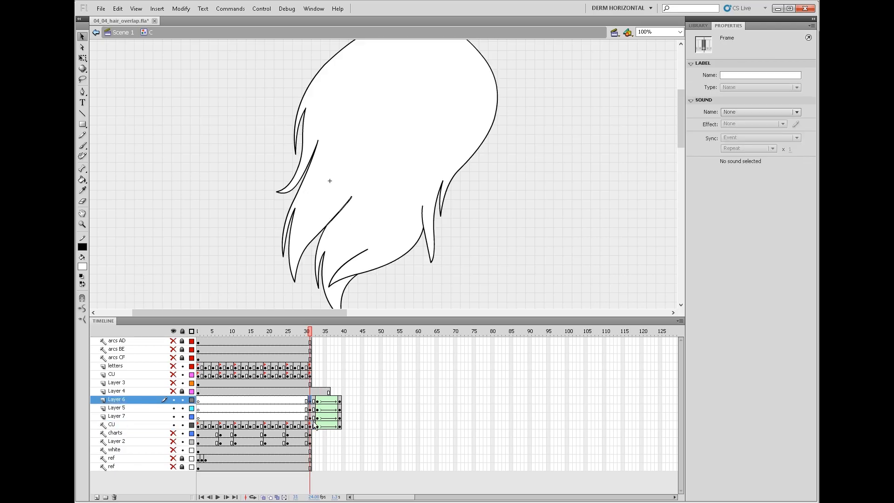
- Set the black CU layer's outline color to red, checking it and Layers 5 to 7 in outline view
{"action": "left_click", "coordinate": [191, 426]}
{"action": "key", "text": "ctrl+shift+a"}
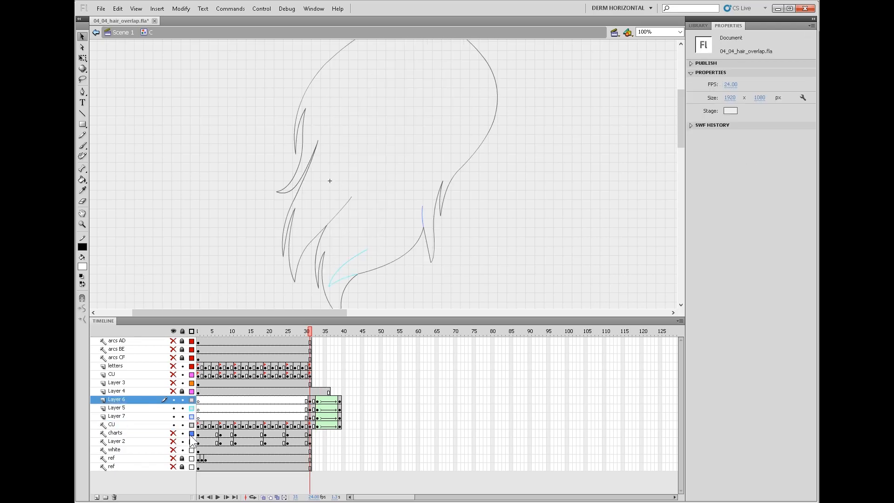
{"action": "left_click", "coordinate": [152, 426]}
{"action": "right_click", "coordinate": [153, 426]}
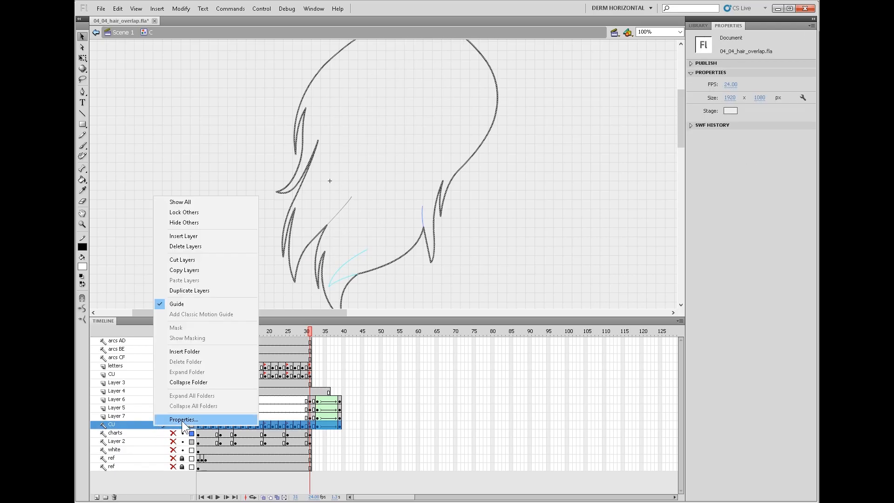
{"action": "left_click", "coordinate": [201, 418]}
{"action": "left_click", "coordinate": [417, 290]}
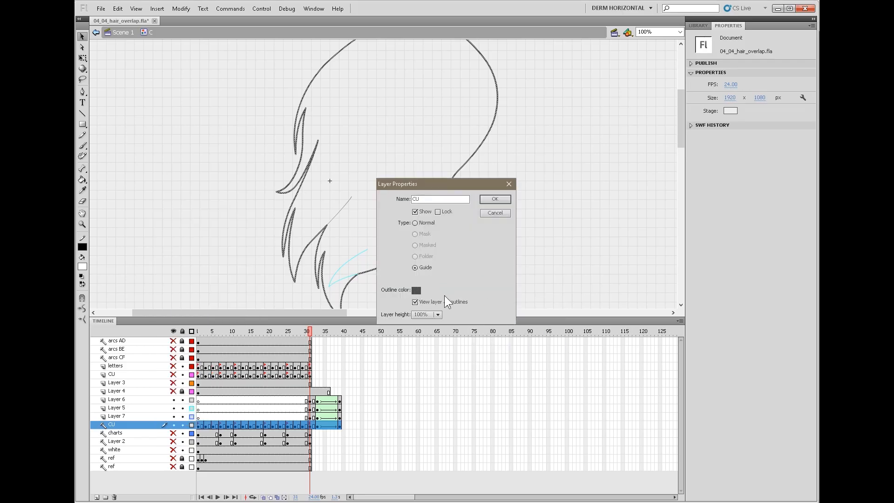
{"action": "left_click", "coordinate": [427, 352]}
{"action": "left_click", "coordinate": [486, 196]}
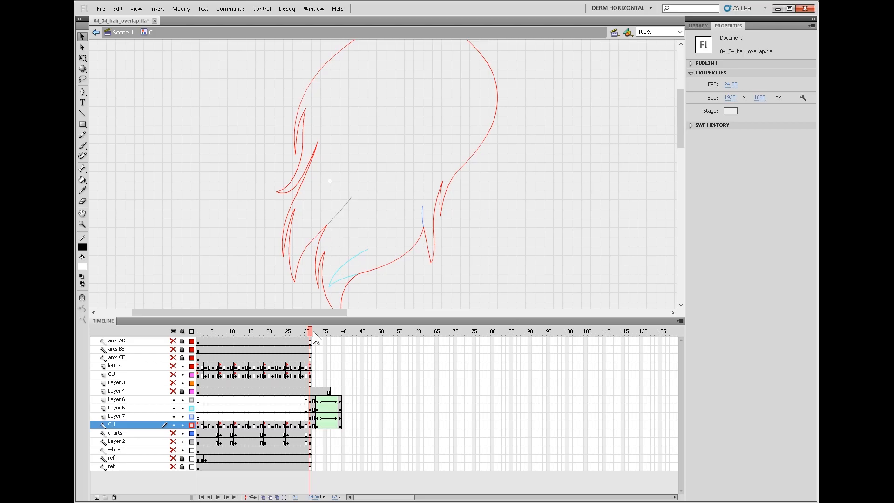
{"action": "mouse_move", "coordinate": [315, 330]}
{"action": "left_mouse_down"}
{"action": "mouse_move", "coordinate": [328, 332]}
{"action": "mouse_move", "coordinate": [306, 332]}
{"action": "left_mouse_up"}
{"action": "left_click_drag", "start_coordinate": [191, 425], "coordinate": [191, 400]}
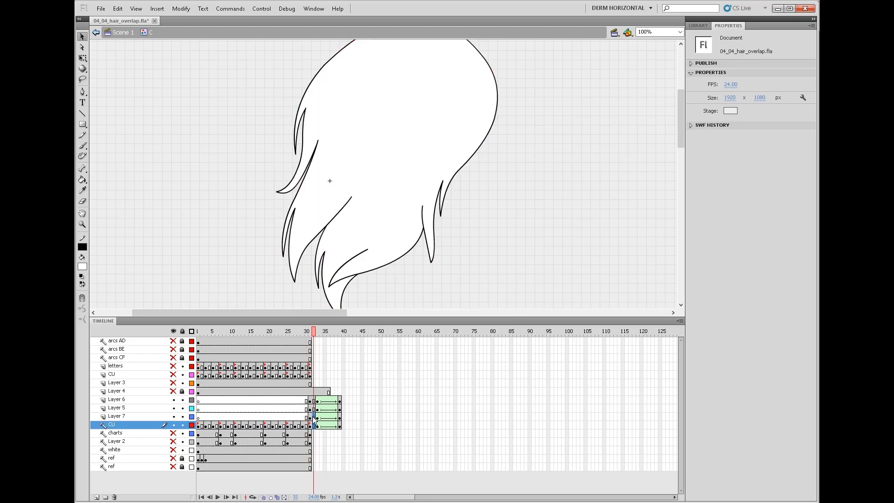
- Create shape tweens between frames 31 and 33 on CU and Layers 5 to 7, and lengthen them by one frame
{"action": "left_click_drag", "start_coordinate": [314, 425], "coordinate": [314, 401]}
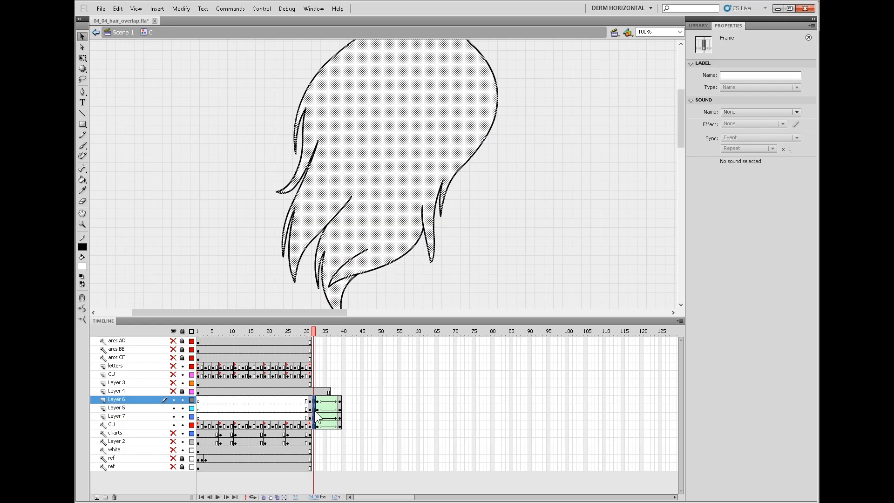
{"action": "right_click", "coordinate": [315, 413]}
{"action": "left_click", "coordinate": [365, 183]}
{"action": "key", "text": "period"}
{"action": "key", "text": "period"}
{"action": "left_click_drag", "start_coordinate": [310, 400], "coordinate": [309, 425]}
{"action": "key", "text": "F5"}
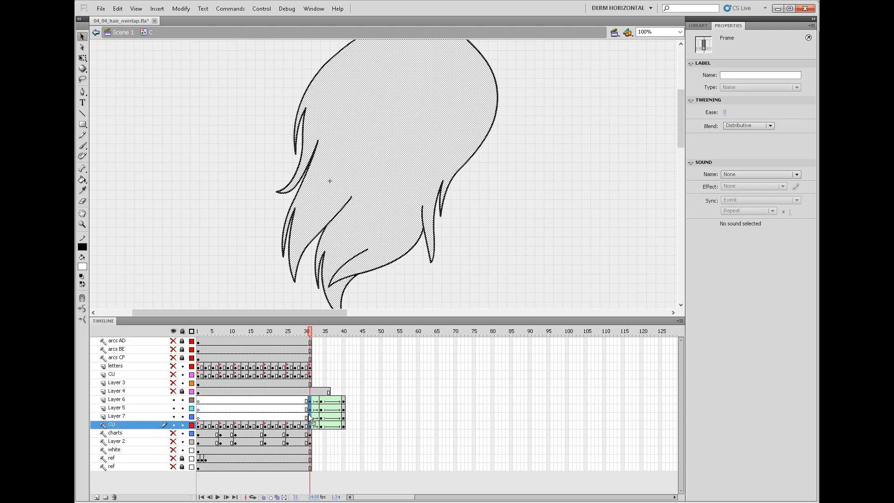
- Play the full hair animation to review the added tween into the settling ending
{"action": "key", "text": "z"}
{"action": "left_click", "coordinate": [429, 240], "text": "alt"}
{"action": "left_click", "coordinate": [309, 410]}
{"action": "key", "text": "Return"}
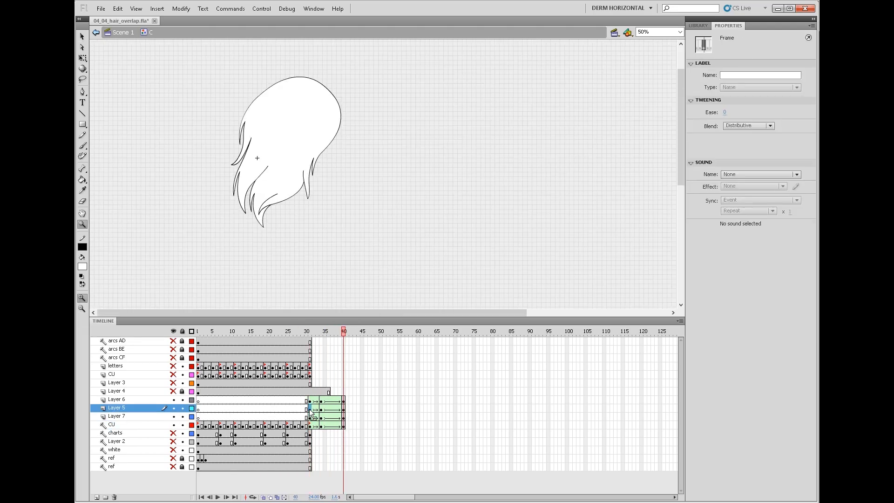
{"action": "key", "text": "Return"}
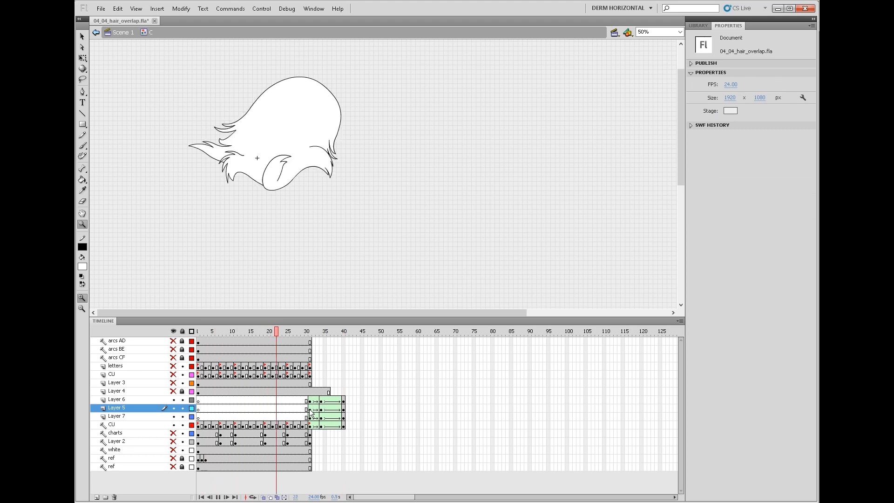
- Examine the new tween's in-betweens from frame 31 onward, frame by frame at close range
{"action": "left_click", "coordinate": [261, 178]}
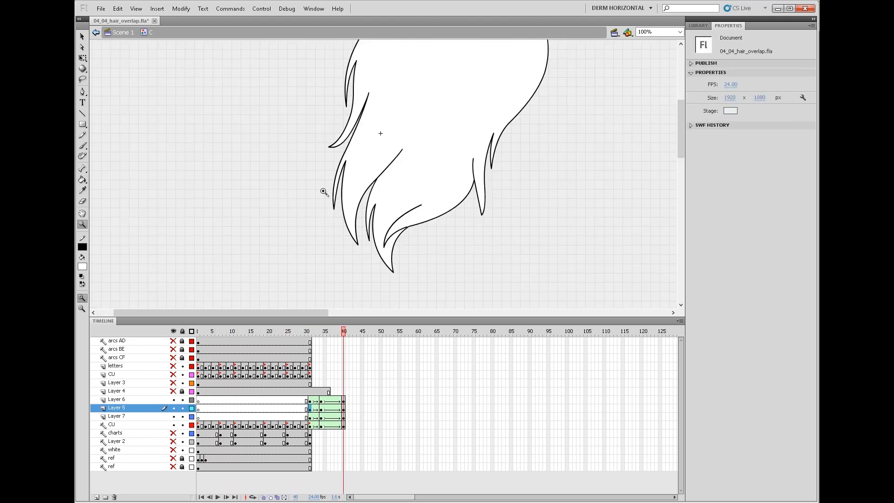
{"action": "double_click", "coordinate": [393, 171]}
{"action": "left_click", "coordinate": [83, 37]}
{"action": "left_click", "coordinate": [311, 411]}
{"action": "key", "text": "period"}
{"action": "key", "text": "period"}
{"action": "key", "text": "period"}
{"action": "key", "text": "period"}
{"action": "key", "text": "period"}
{"action": "key", "text": "comma"}
{"action": "key", "text": "comma"}
- Hide Layers 5 to 7 and add a shape hint on CU frame 34 at the middle strand's inner notch
{"action": "left_click_drag", "start_coordinate": [174, 400], "coordinate": [174, 416]}
{"action": "left_click", "coordinate": [321, 426]}
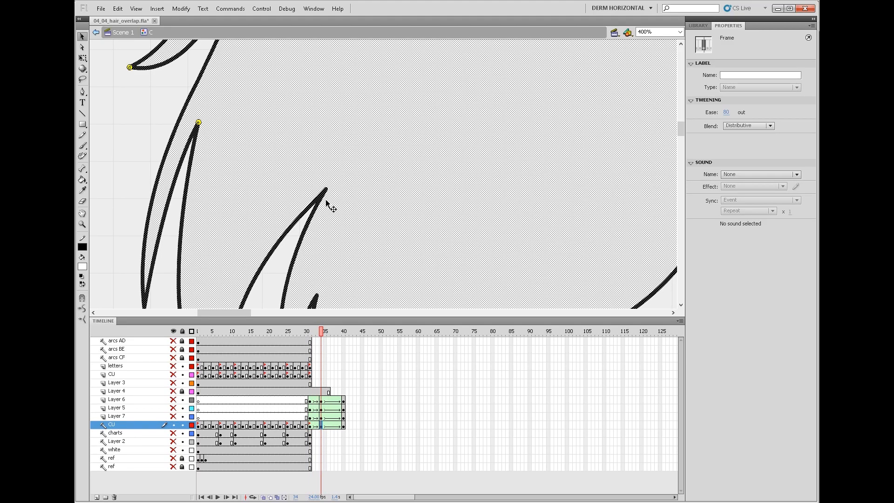
{"action": "left_click", "coordinate": [497, 205], "text": "ctrl+alt"}
{"action": "left_click_drag", "start_coordinate": [413, 211], "coordinate": [425, 242]}
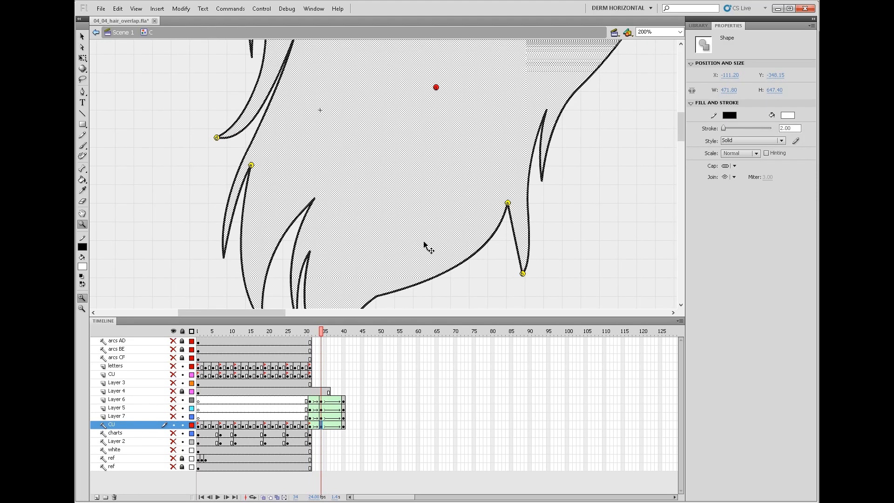
{"action": "key", "text": "v"}
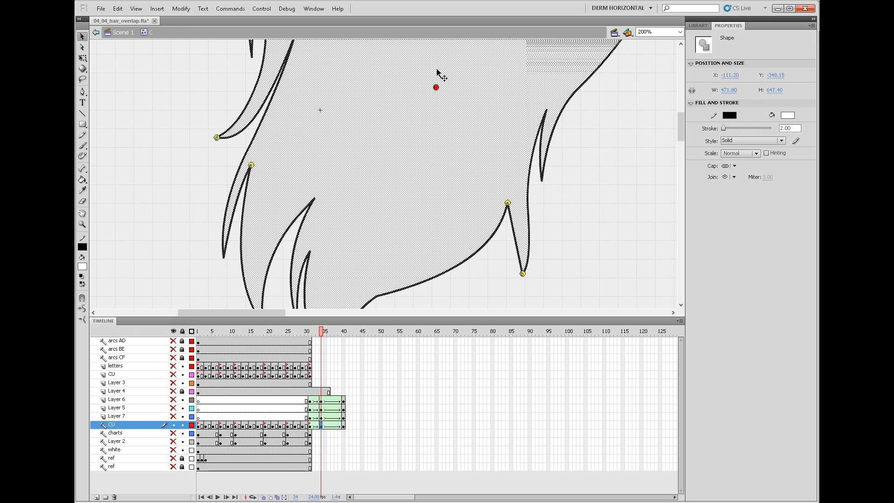
{"action": "left_click_drag", "start_coordinate": [425, 132], "coordinate": [425, 132]}
{"action": "right_click", "coordinate": [424, 132]}
{"action": "left_click", "coordinate": [467, 146]}
{"action": "right_click", "coordinate": [441, 117]}
{"action": "left_click", "coordinate": [484, 131]}
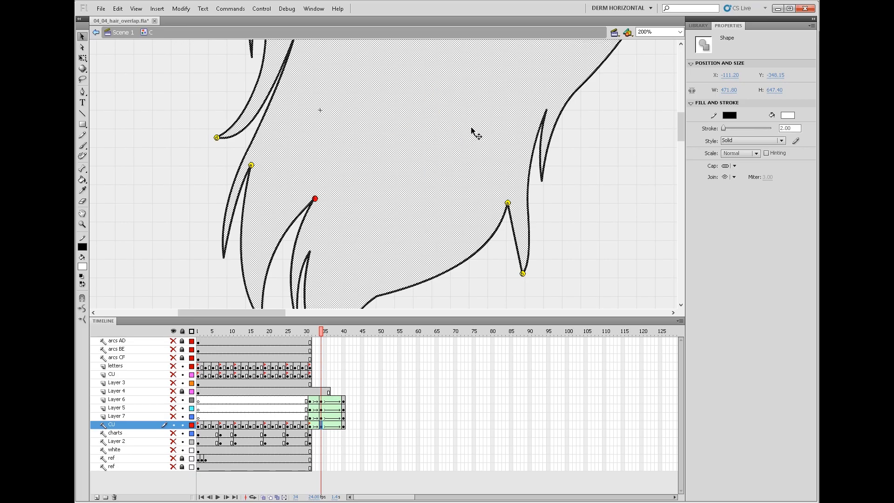
- Scrub the CU tween back to frame 32 and show Layers 5 to 7 again
{"action": "left_click", "coordinate": [344, 424]}
{"action": "mouse_move", "coordinate": [322, 332]}
{"action": "left_mouse_down"}
{"action": "mouse_move", "coordinate": [334, 339]}
{"action": "mouse_move", "coordinate": [313, 341]}
{"action": "left_mouse_up"}
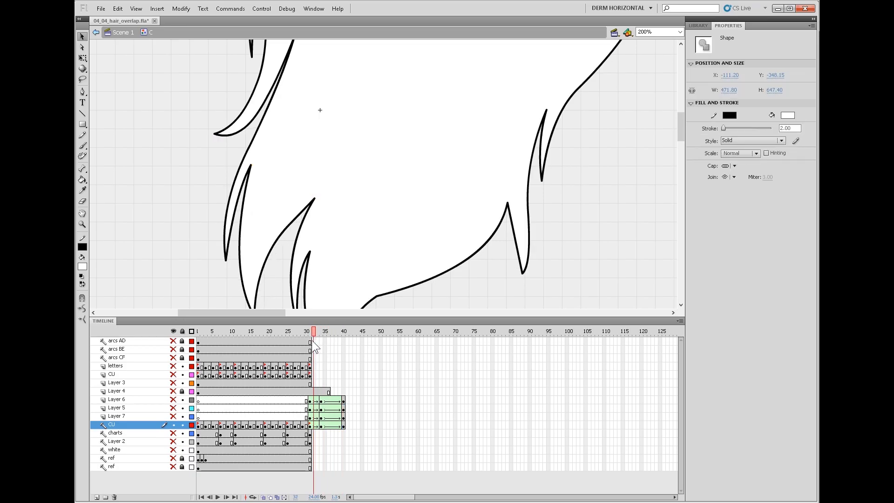
{"action": "left_click", "coordinate": [174, 415]}
{"action": "left_click_drag", "start_coordinate": [173, 416], "coordinate": [174, 400]}
{"action": "left_click", "coordinate": [460, 186], "text": "alt"}
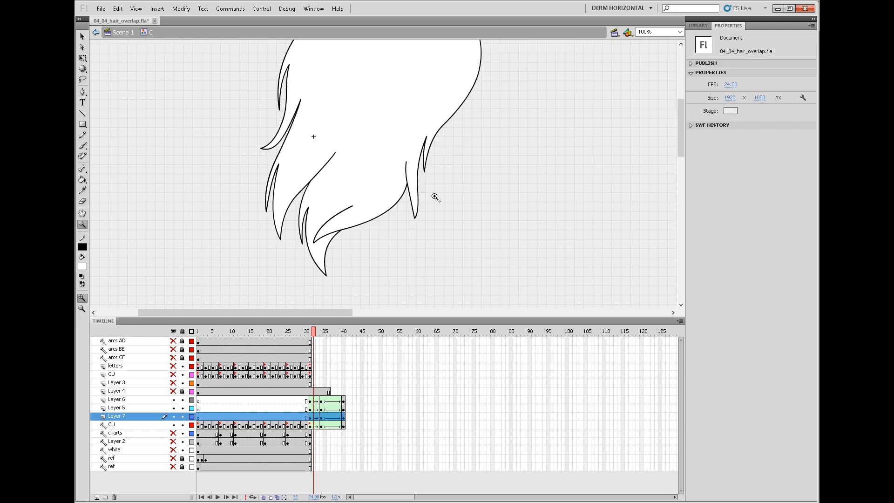
- Play the tween to its end, then cut the lower inner strand's two lines from CU frame 29
{"action": "left_click_drag", "start_coordinate": [424, 165], "coordinate": [431, 203]}
{"action": "key", "text": "Return"}
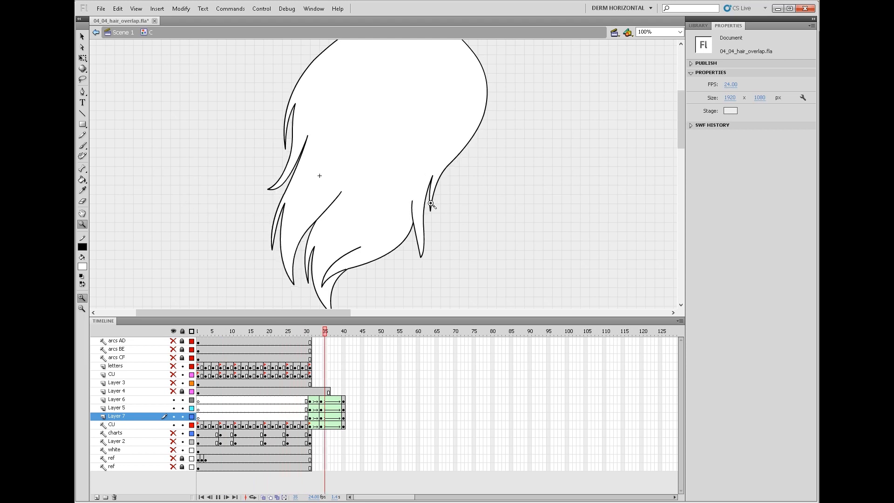
{"action": "left_click", "coordinate": [308, 426]}
{"action": "left_click", "coordinate": [310, 426]}
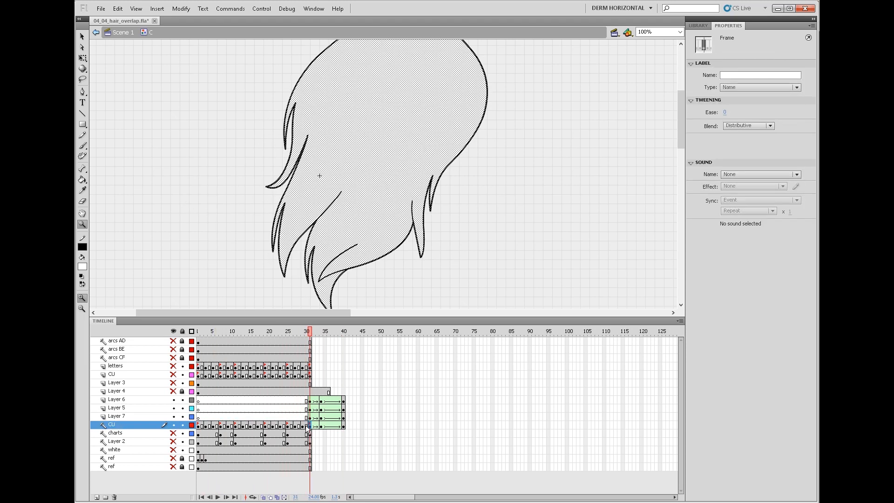
{"action": "key", "text": "comma"}
{"action": "key", "text": "comma"}
{"action": "left_click", "coordinate": [374, 247]}
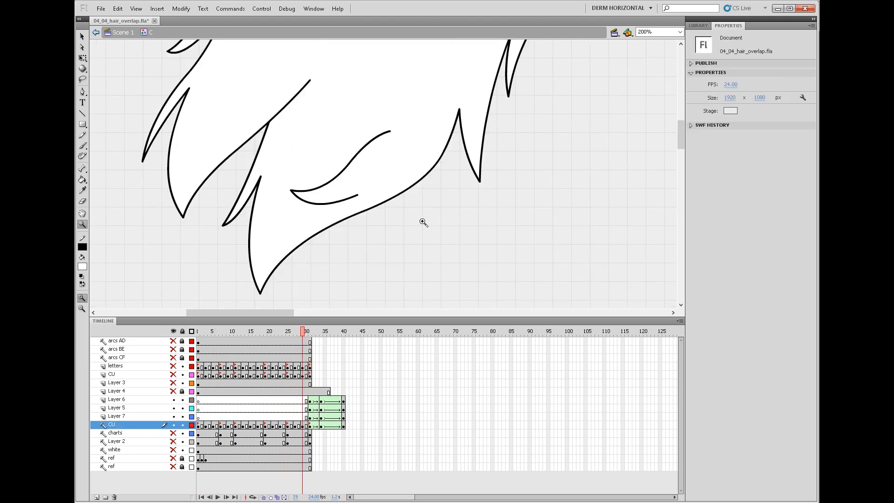
{"action": "key", "text": "v"}
{"action": "left_click", "coordinate": [351, 198]}
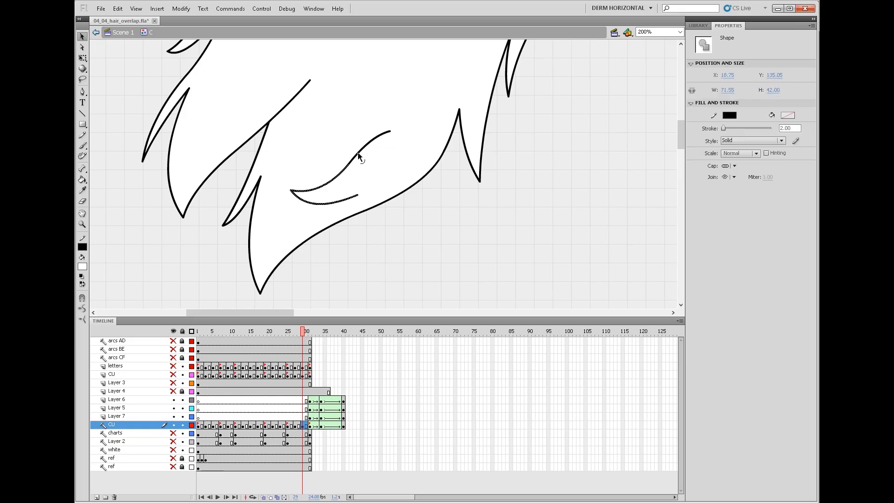
{"action": "key", "text": "Delete"}
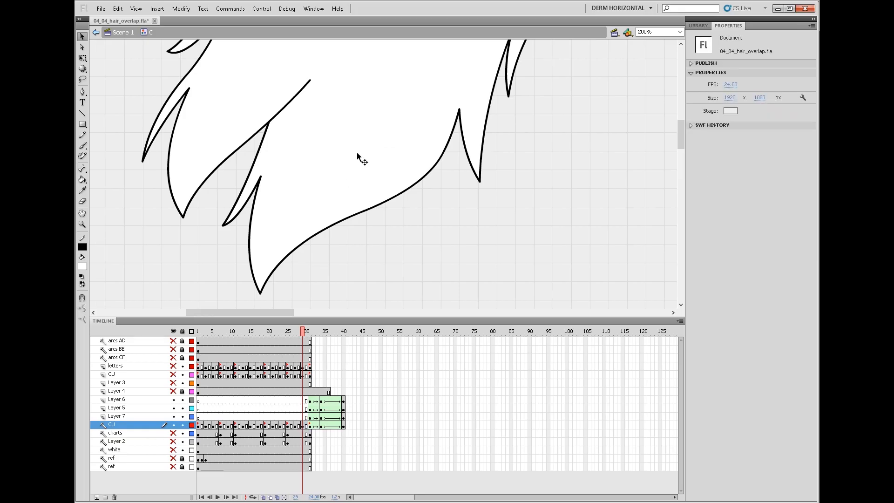
- Insert a blank keyframe on Layer 5 at frame 29, place the cut strand lines there and create a shape tween to frame 31
{"action": "left_click", "coordinate": [303, 417]}
{"action": "left_click", "coordinate": [310, 417]}
{"action": "left_click", "coordinate": [309, 410]}
{"action": "left_click", "coordinate": [299, 410]}
{"action": "left_click", "coordinate": [303, 410]}
{"action": "key", "text": "F7"}
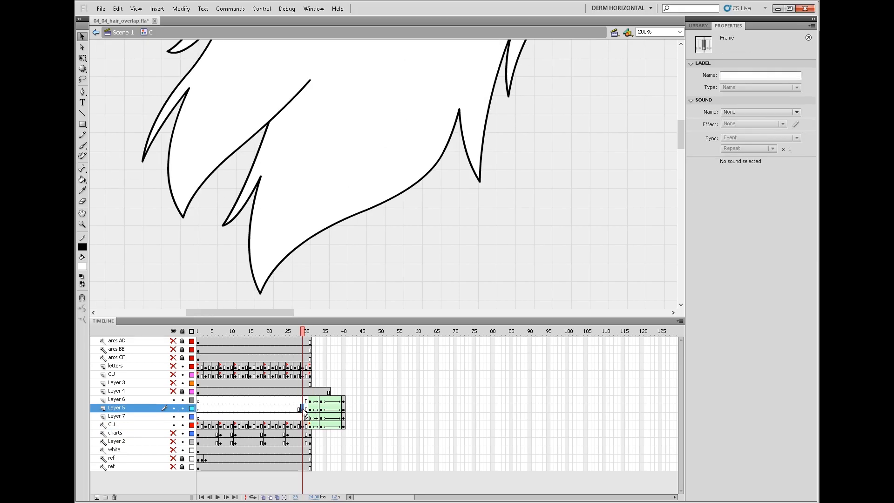
{"action": "right_click", "coordinate": [307, 409]}
{"action": "left_click", "coordinate": [366, 174]}
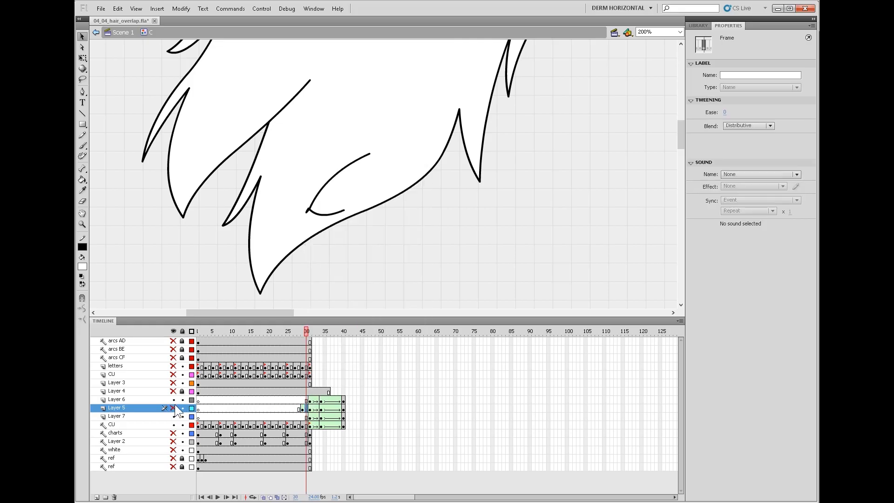
- Add a shape hint at the inner strand's upper end on Layer 5 frame 29 and match it to the same end on frame 31
{"action": "left_click_drag", "start_coordinate": [308, 330], "coordinate": [302, 403]}
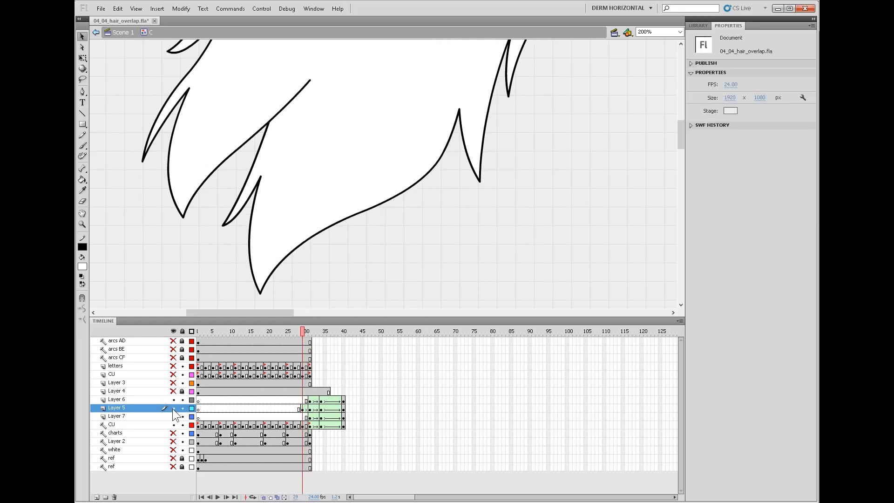
{"action": "left_click", "coordinate": [309, 409]}
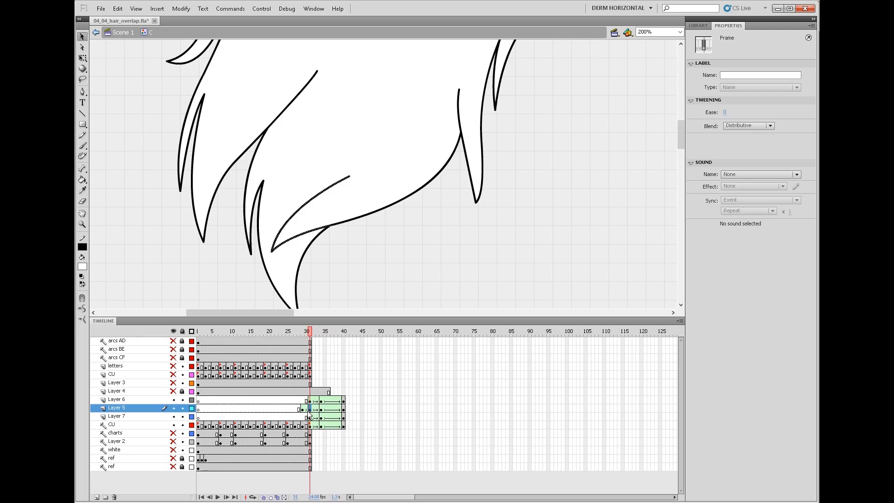
{"action": "key", "text": "comma"}
{"action": "key", "text": "comma"}
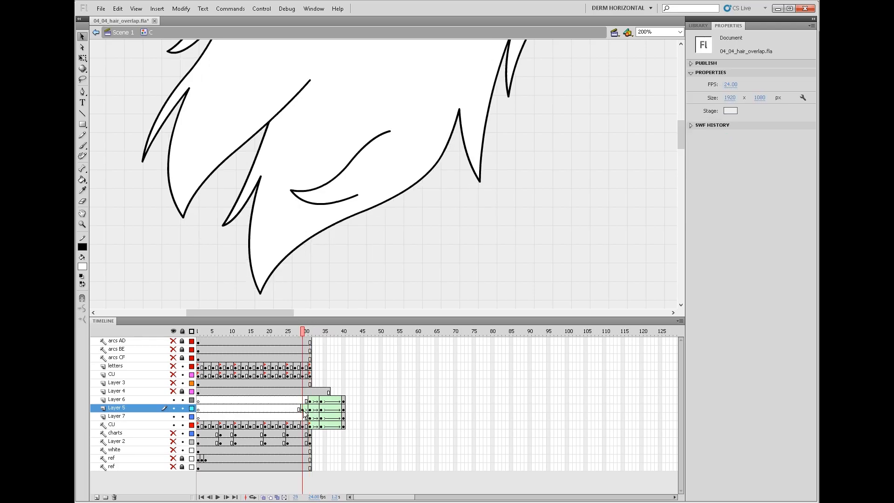
{"action": "left_click", "coordinate": [303, 409]}
{"action": "left_click", "coordinate": [189, 8]}
{"action": "mouse_move", "coordinate": [196, 91]}
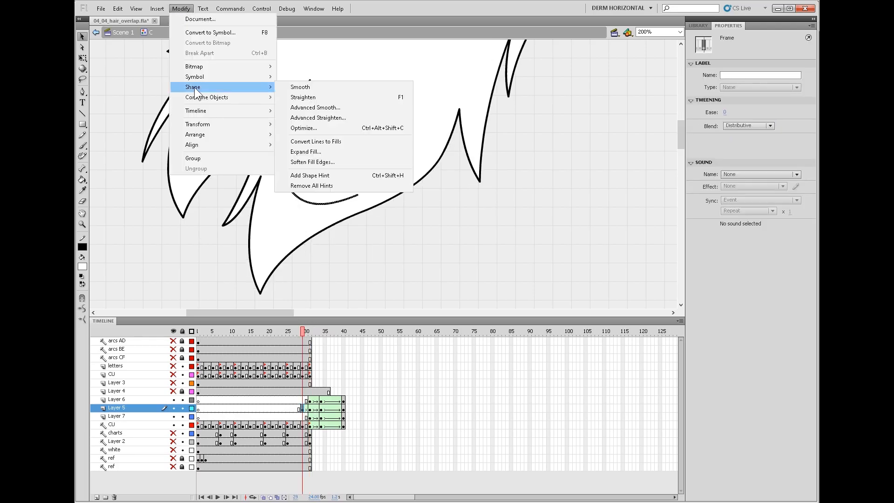
{"action": "left_click", "coordinate": [318, 176]}
{"action": "left_click_drag", "start_coordinate": [340, 169], "coordinate": [390, 128]}
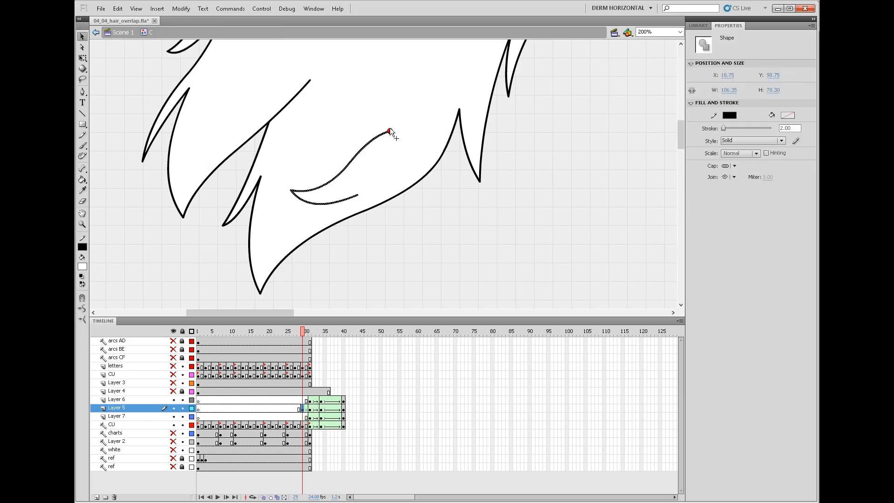
{"action": "key", "text": "period"}
{"action": "key", "text": "period"}
{"action": "left_click_drag", "start_coordinate": [310, 214], "coordinate": [349, 176]}
{"action": "key", "text": "comma"}
{"action": "key", "text": "comma"}
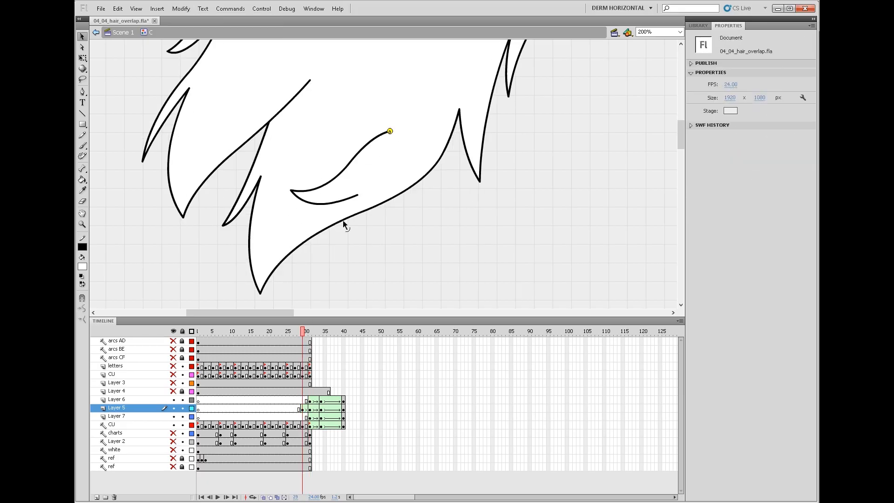
- Examine the inner strand's hinted tween by flipping repeatedly between frames 29 and 31
{"action": "key", "text": "period"}
{"action": "key", "text": "period"}
{"action": "key", "text": "comma"}
{"action": "key", "text": "comma"}
{"action": "key", "text": "period"}
{"action": "key", "text": "period"}
{"action": "key", "text": "comma"}
{"action": "key", "text": "comma"}
{"action": "key", "text": "period"}
{"action": "key", "text": "period"}
{"action": "key", "text": "comma"}
{"action": "key", "text": "comma"}
{"action": "key", "text": "period"}
{"action": "key", "text": "period"}
{"action": "key", "text": "comma"}
{"action": "key", "text": "comma"}
{"action": "key", "text": "period"}
{"action": "key", "text": "period"}
{"action": "key", "text": "comma"}
{"action": "key", "text": "comma"}
- Play the full animation from frame 1 at 50% zoom to review the extended Layer 5 tween
{"action": "key", "text": "z"}
{"action": "left_click", "coordinate": [392, 159], "text": "alt"}
{"action": "left_click", "coordinate": [396, 159], "text": "alt"}
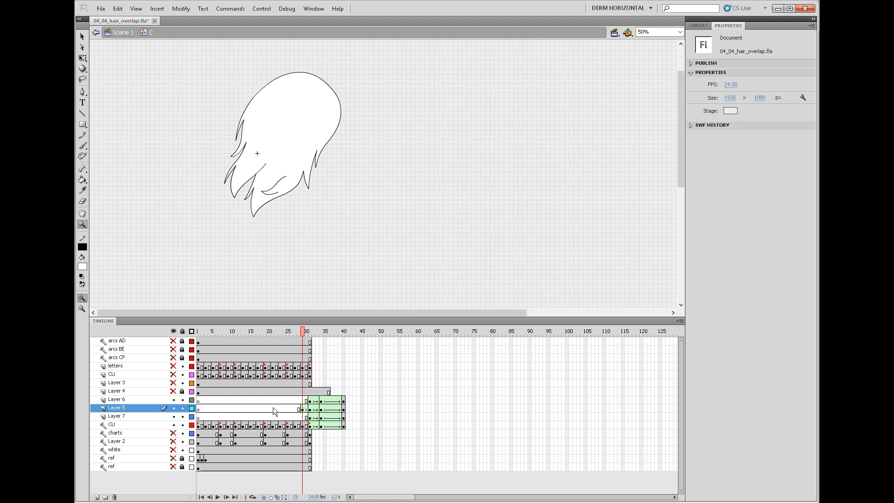
{"action": "left_click", "coordinate": [199, 409]}
{"action": "key", "text": "Return"}
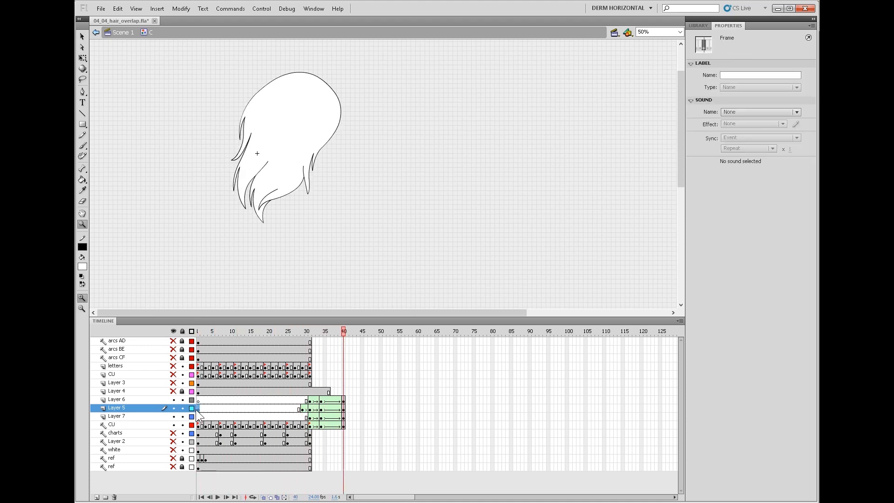
{"action": "key", "text": "Return"}
- Hide the clean hair layers, show the rough drawings on Layer 2 and play them from frame 1
{"action": "left_click", "coordinate": [174, 416]}
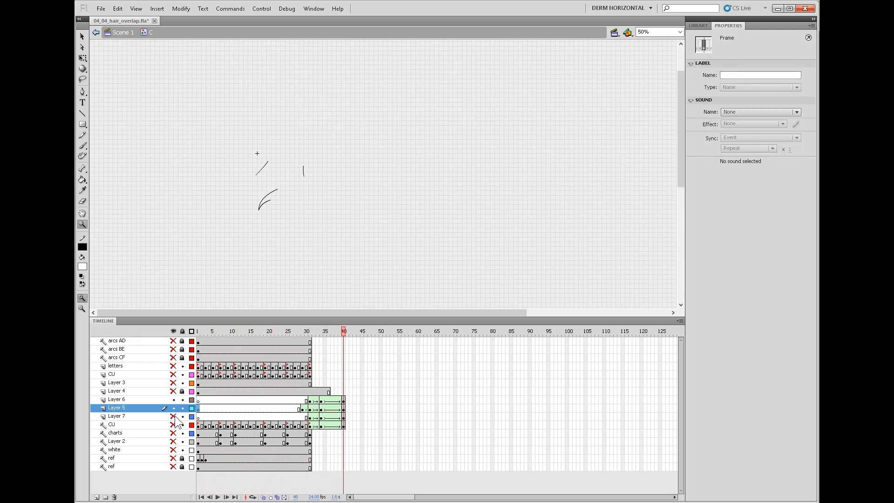
{"action": "left_click", "coordinate": [199, 459]}
{"action": "key", "text": "period"}
{"action": "key", "text": "period"}
{"action": "left_click", "coordinate": [174, 458]}
{"action": "left_click", "coordinate": [174, 442]}
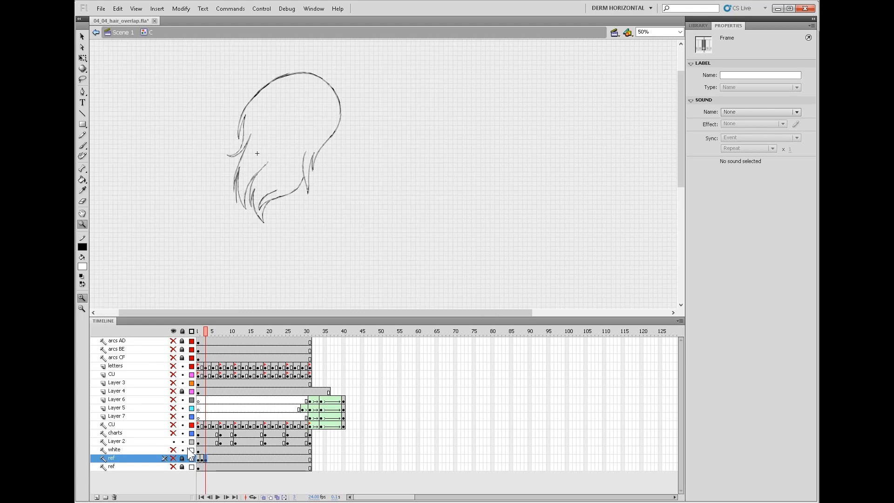
{"action": "left_click", "coordinate": [199, 442]}
{"action": "key", "text": "Return"}
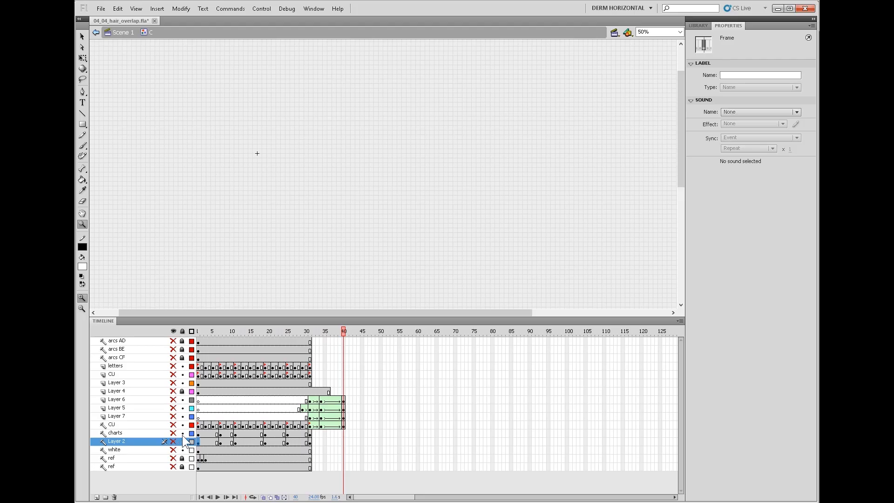
- Show the clean CU and Layers 5 to 7 again and replay the finished hair motion at 50% zoom
{"action": "left_click", "coordinate": [198, 401]}
{"action": "key", "text": "Return"}
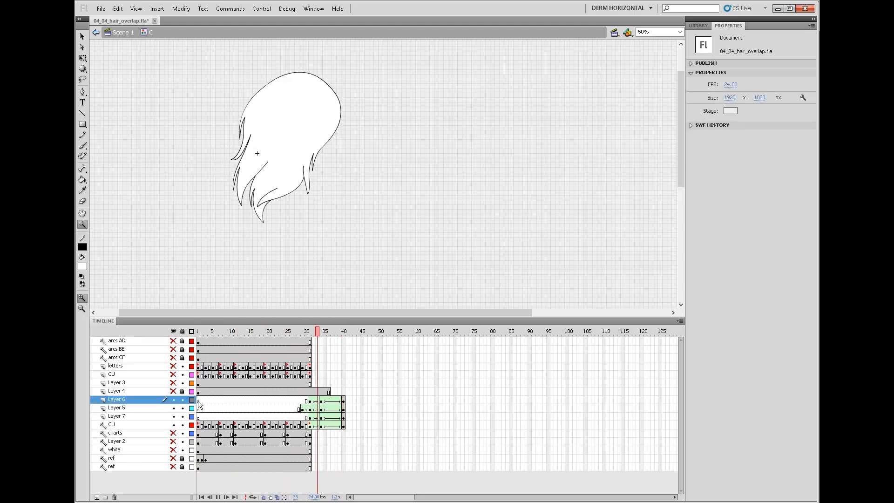
{"action": "left_click", "coordinate": [198, 401]}
{"action": "key", "text": "Return"}
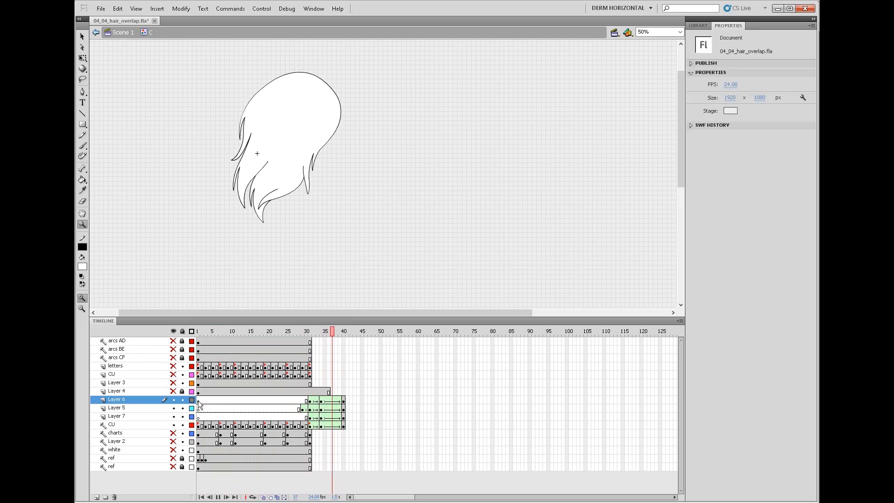
{"action": "key", "text": "Return"}
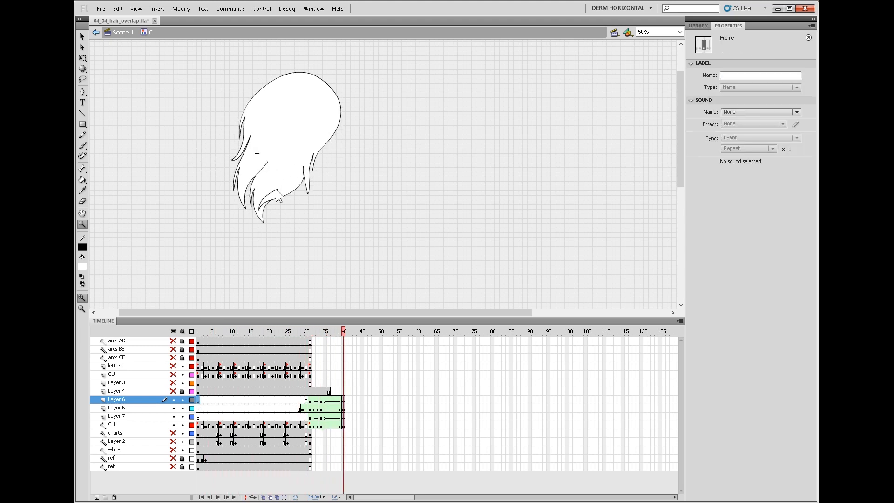
{"action": "key", "text": "Return"}
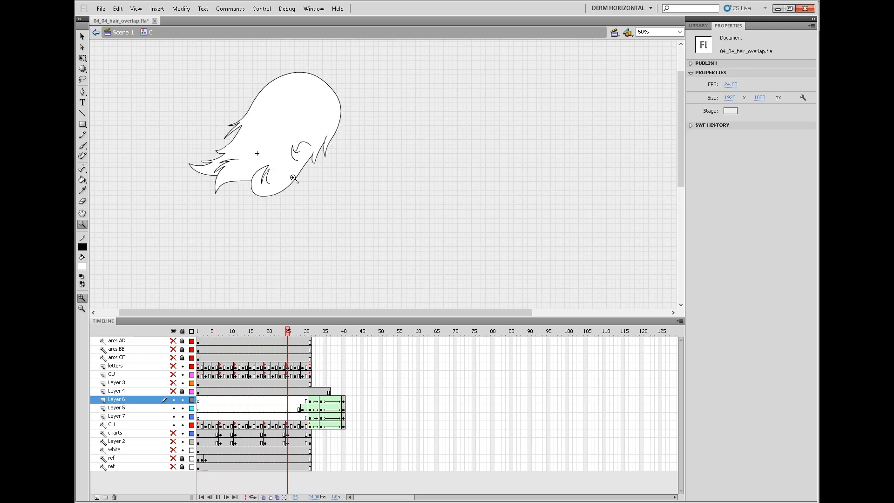
{"action": "key", "text": "Return"}
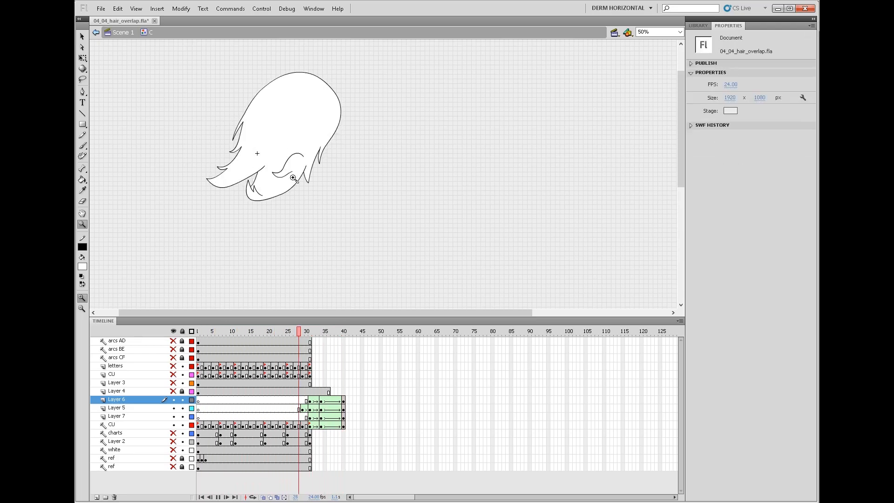
{"action": "key", "text": "Return"}
{"action": "key", "text": "Return"}
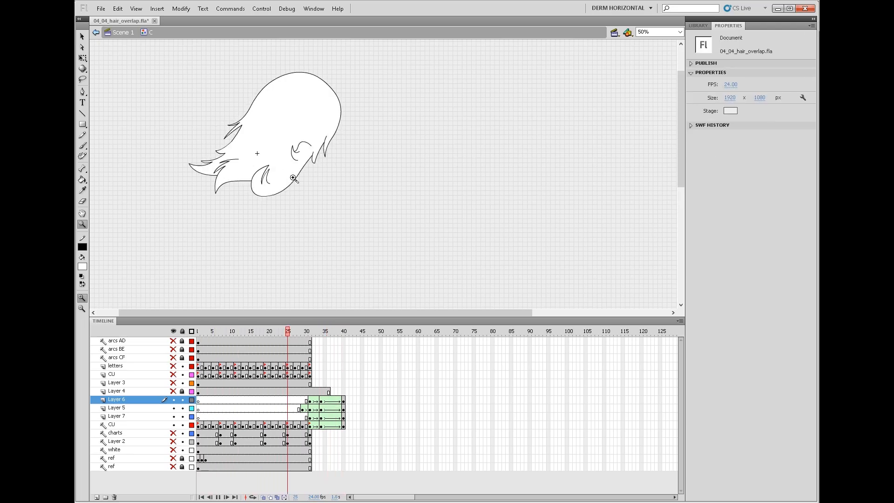
{"action": "left_click", "coordinate": [294, 179]}
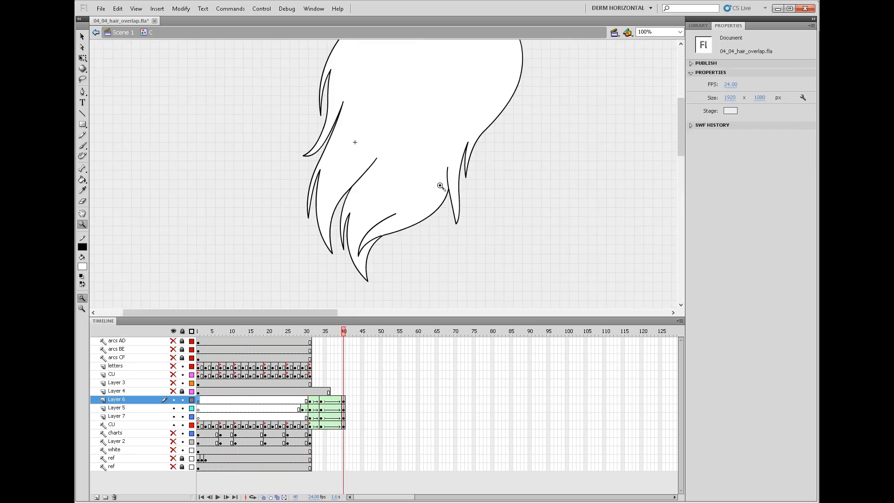
- Review the complete hair animation with repeated playback at 100% zoom and a full-view pass at 50%
{"action": "left_click", "coordinate": [200, 367]}
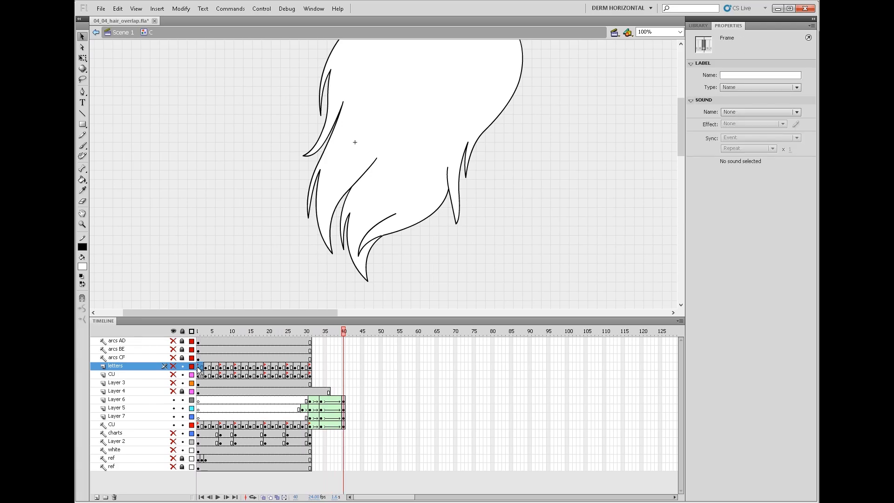
{"action": "key", "text": "Return"}
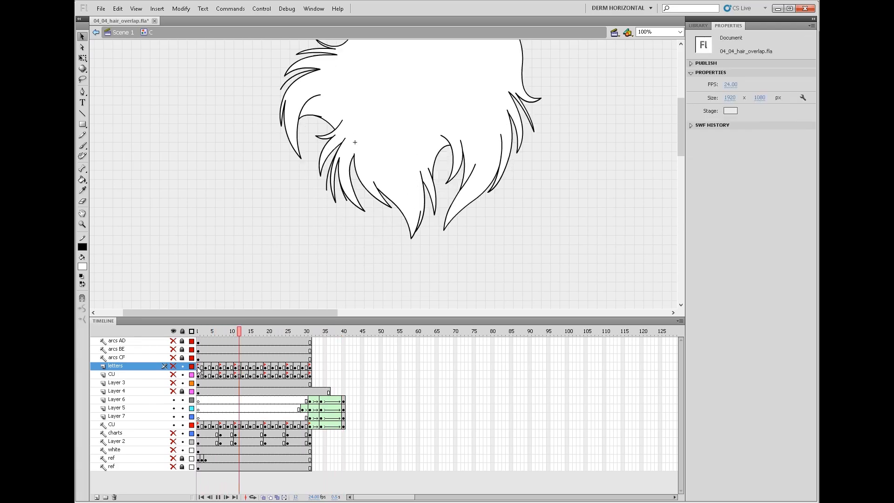
{"action": "key", "text": "Return"}
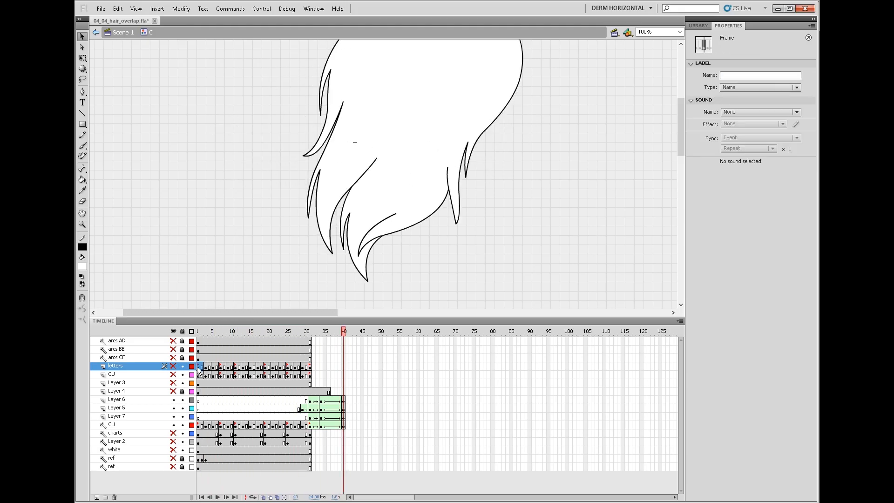
{"action": "key", "text": "Return"}
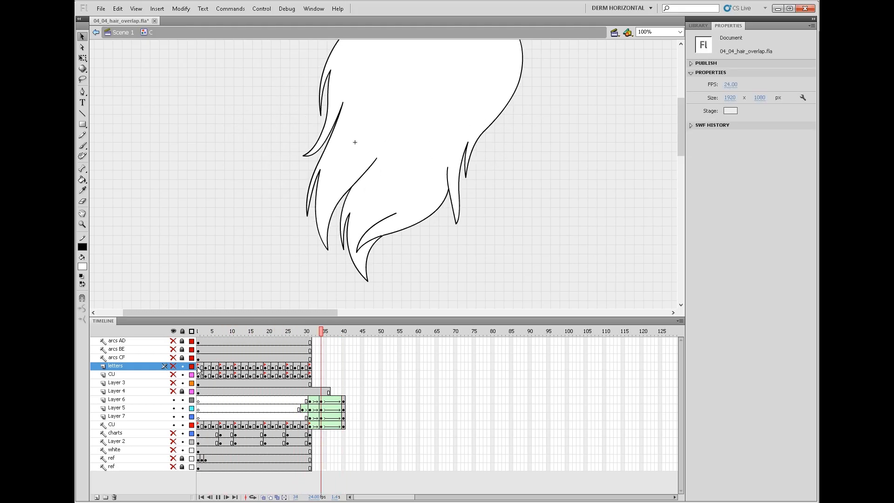
{"action": "key", "text": "Return"}
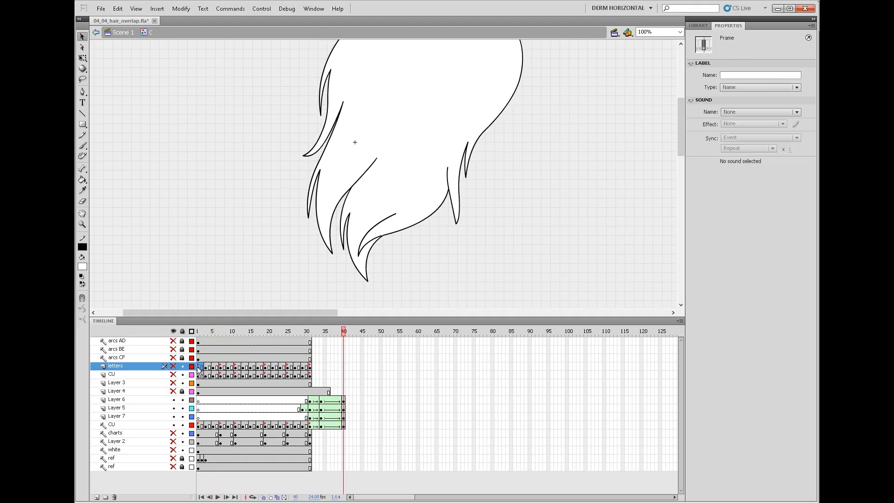
{"action": "key", "text": "Return"}
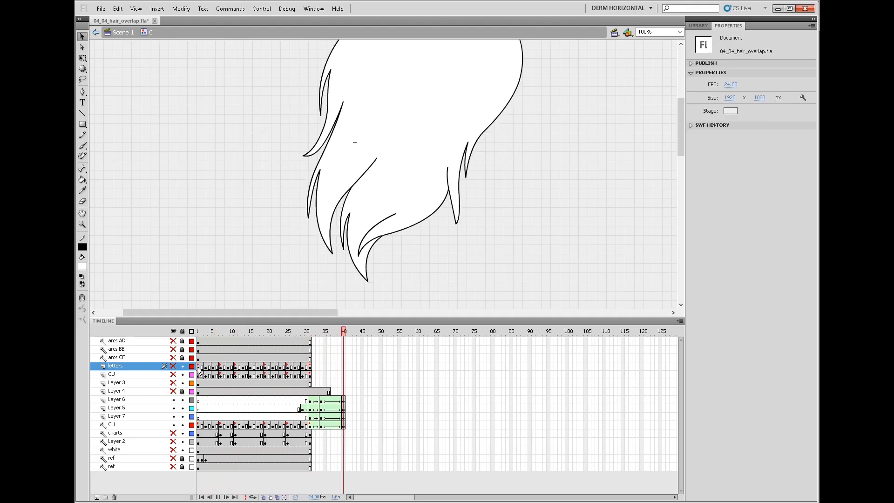
{"action": "key", "text": "Return"}
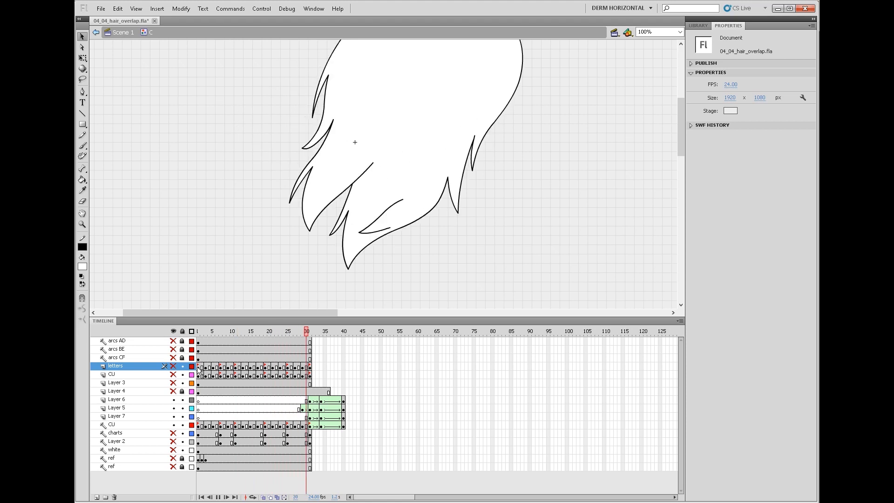
{"action": "key", "text": "Return"}
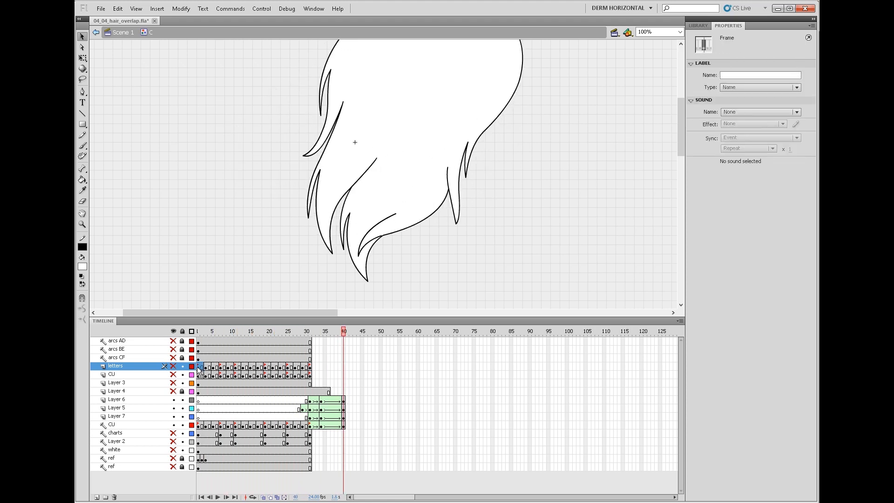
{"action": "key", "text": "Return"}
{"action": "key", "text": "Return"}
{"action": "key", "text": "Return"}
{"action": "mouse_move", "coordinate": [305, 331]}
{"action": "left_mouse_down"}
{"action": "mouse_move", "coordinate": [288, 347]}
{"action": "mouse_move", "coordinate": [350, 358]}
{"action": "mouse_move", "coordinate": [284, 379]}
{"action": "mouse_move", "coordinate": [321, 428]}
{"action": "mouse_move", "coordinate": [307, 438]}
{"action": "mouse_move", "coordinate": [349, 419]}
{"action": "left_mouse_up"}
{"action": "left_click", "coordinate": [497, 204], "text": "ctrl+alt"}
{"action": "left_click", "coordinate": [198, 376]}
{"action": "key", "text": "Return"}
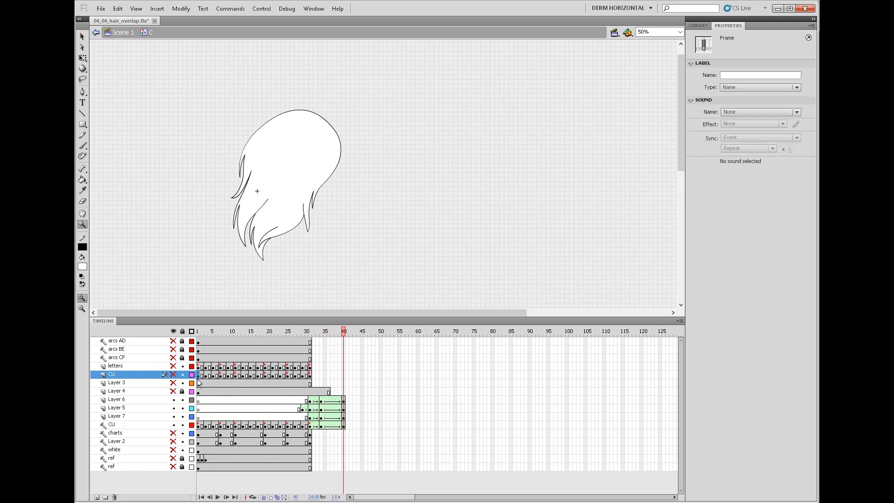
- Save the hair overlap document and play the animation through again
{"action": "left_click", "coordinate": [101, 8]}
{"action": "left_click", "coordinate": [116, 85]}
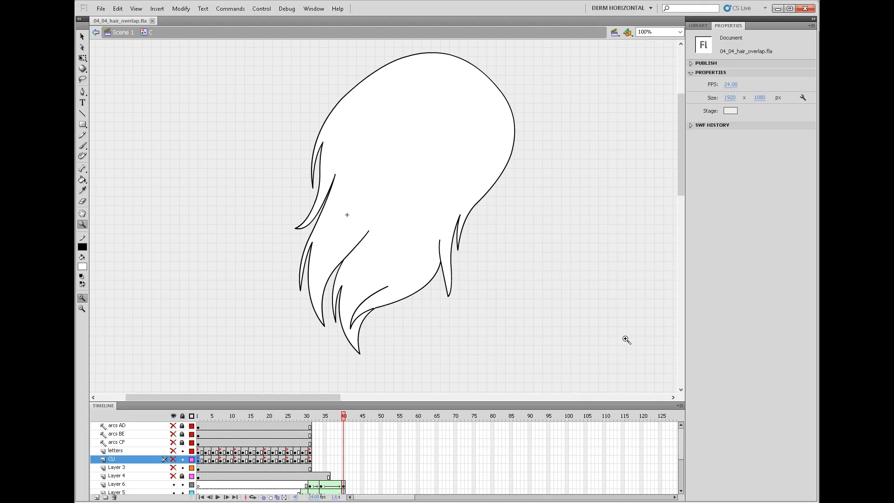
{"action": "key", "text": "Return"}
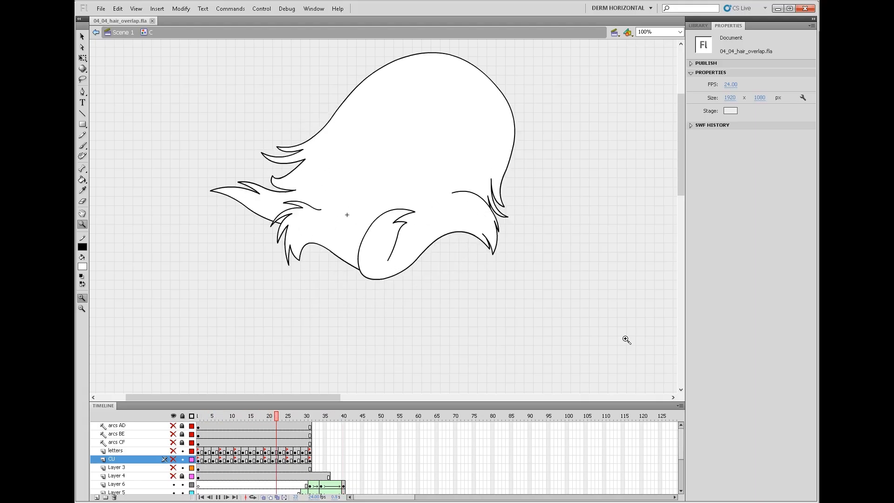
{"action": "key", "text": "Return"}
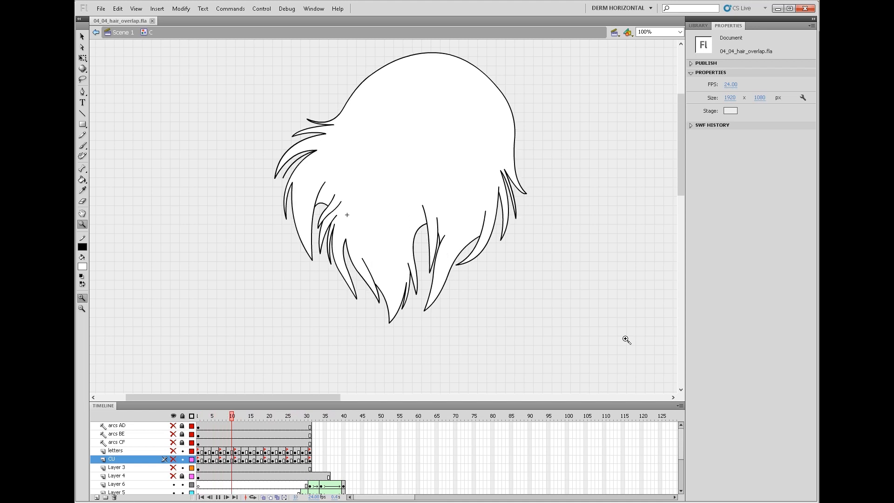